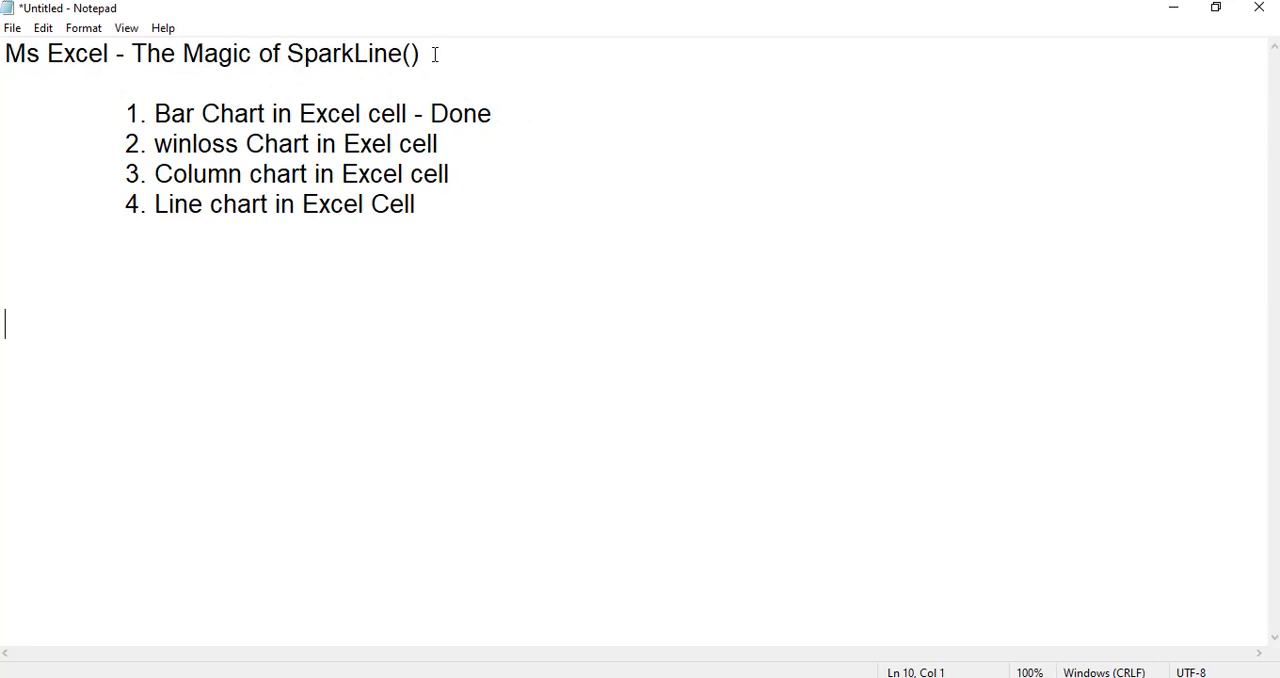
pyautogui.moveTo(404, 55); pyautogui.dragTo(148, 53)
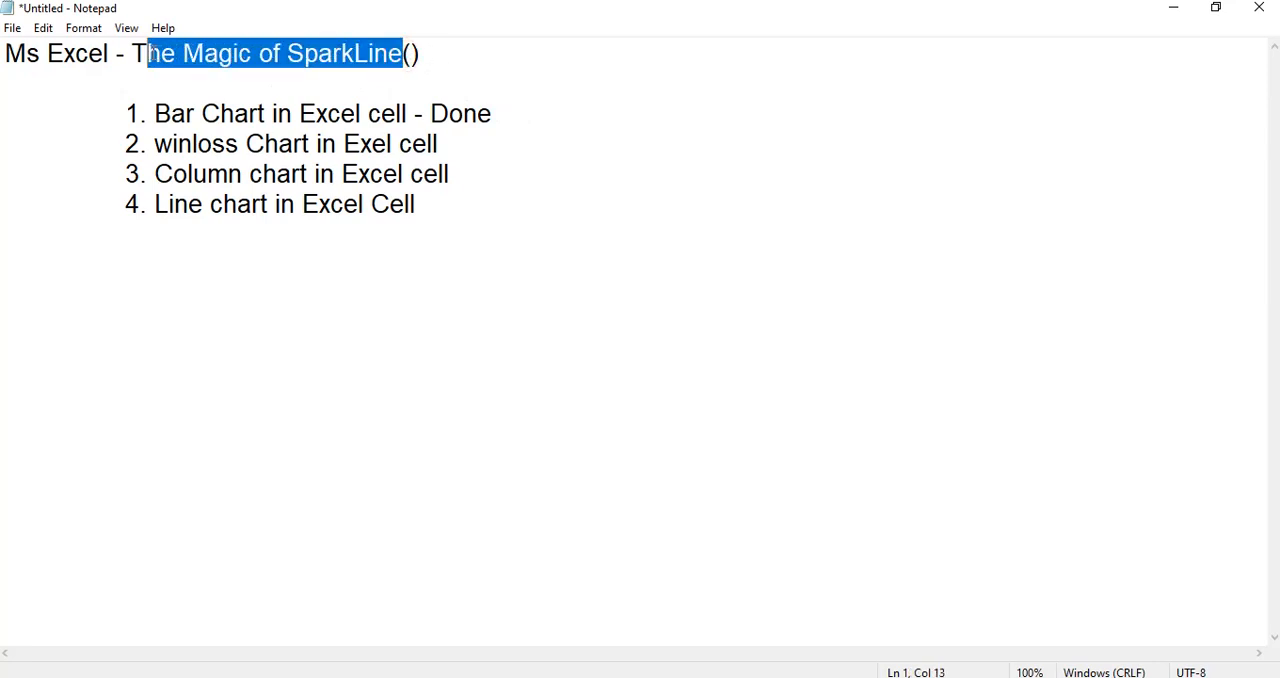
pyautogui.click(291, 77)
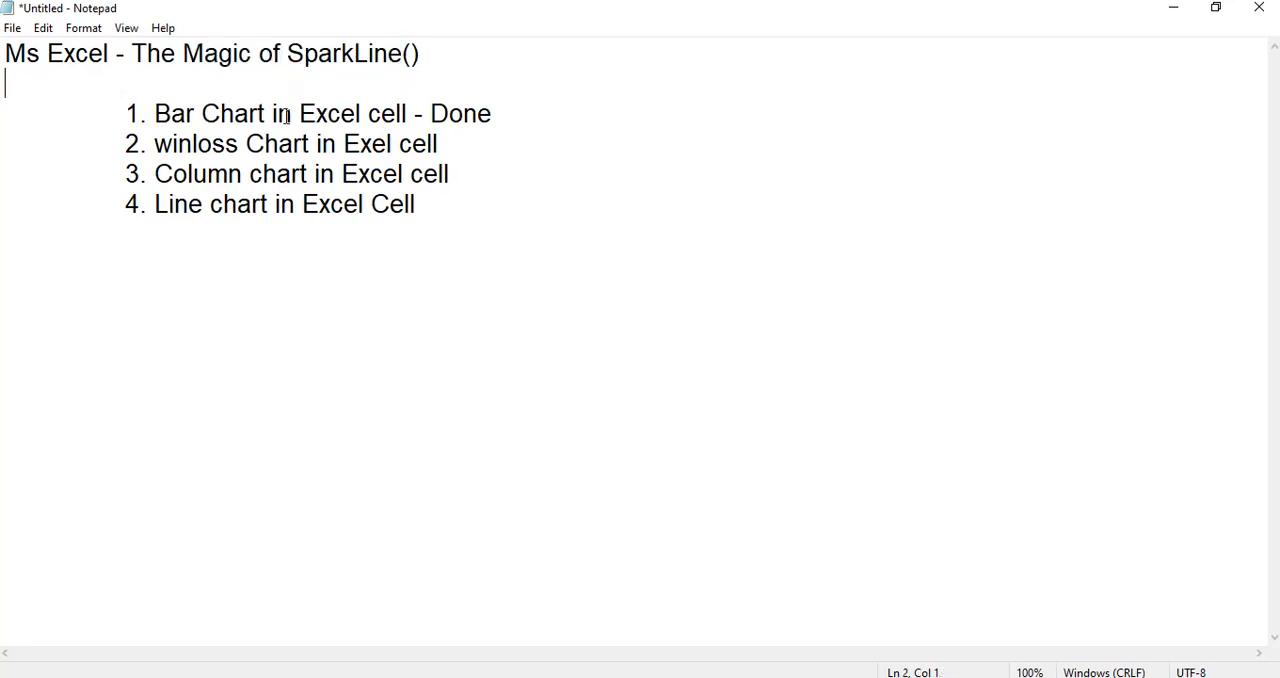
# Append "- Done" to the "winloss Chart in Exel cell" line of the list.
pyautogui.click(470, 135)
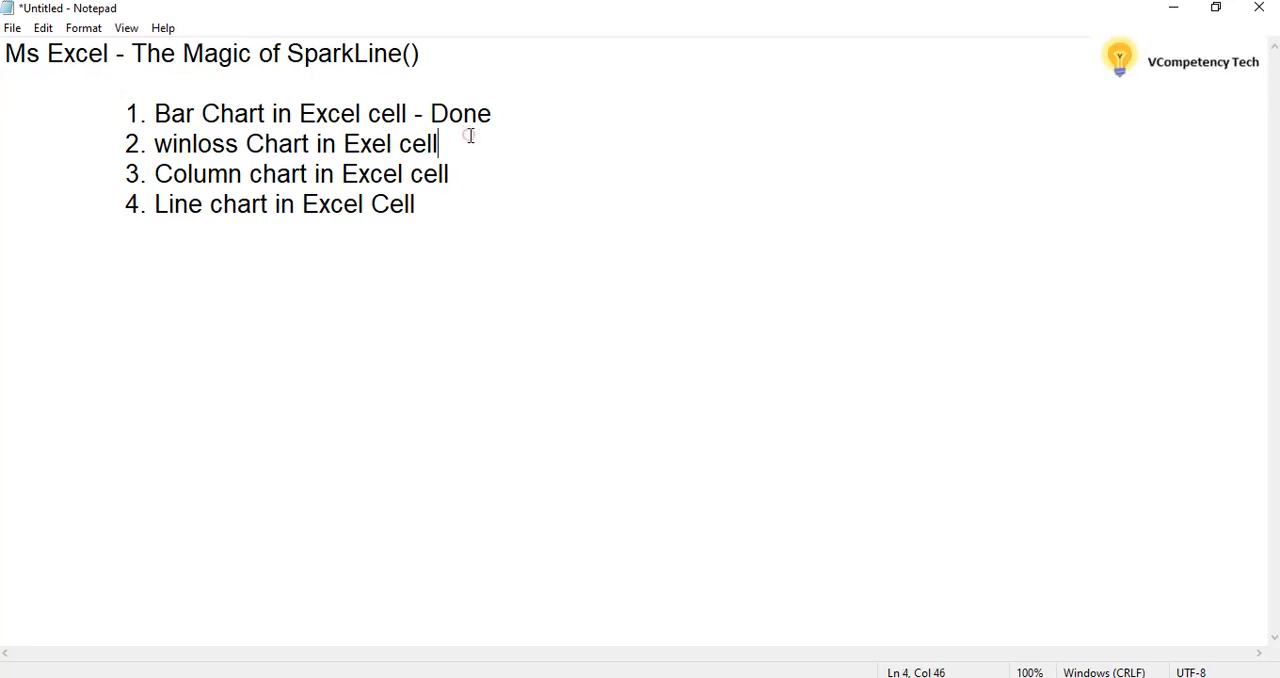
pyautogui.write('- Done')
pyautogui.moveTo(528, 144); pyautogui.dragTo(117, 144)
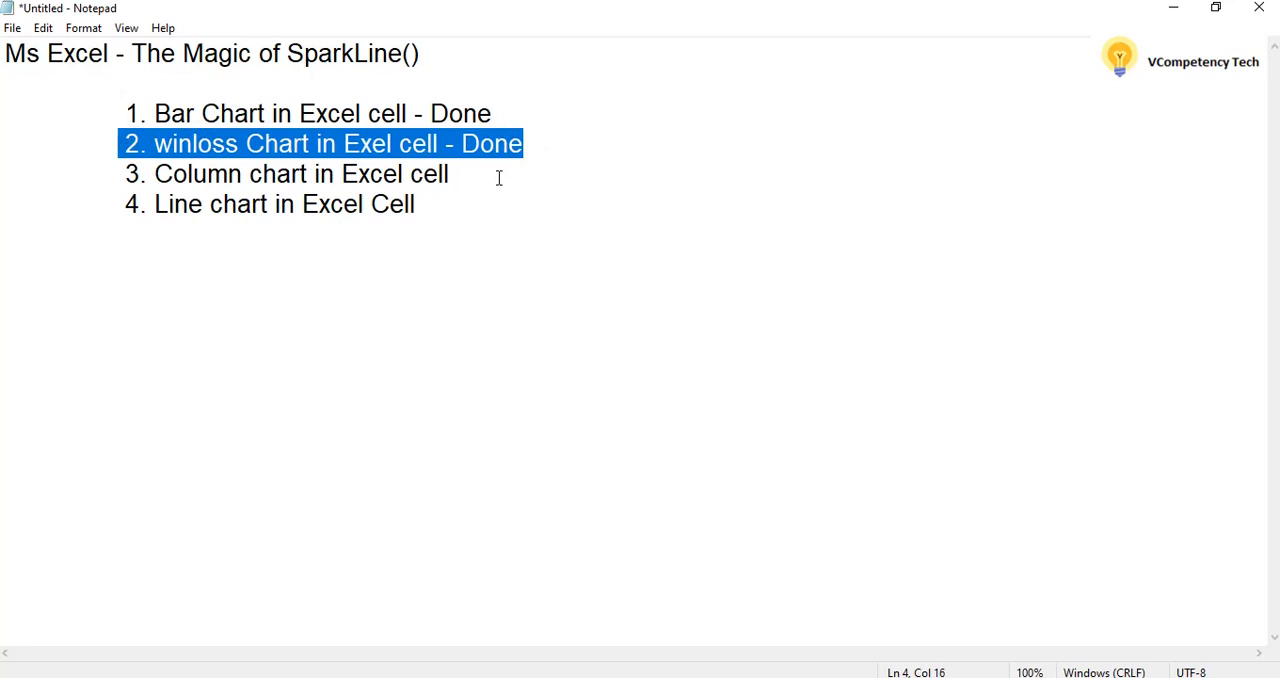
pyautogui.click(466, 175)
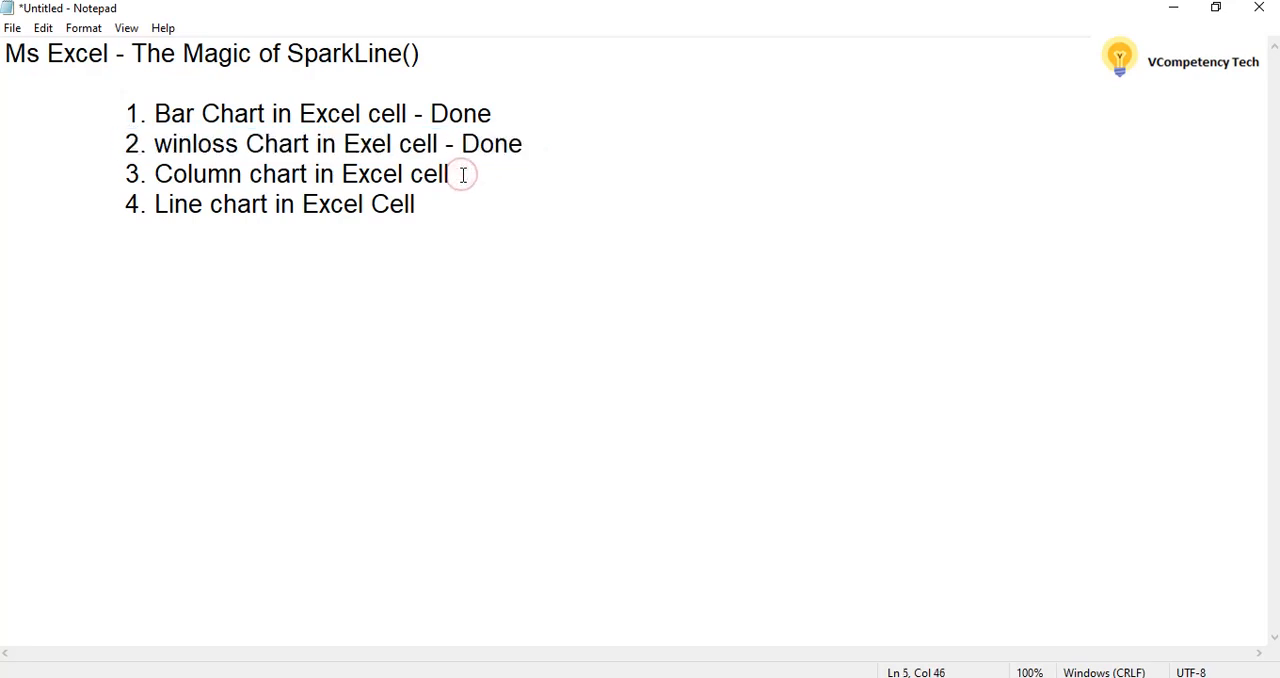
pyautogui.moveTo(463, 175); pyautogui.dragTo(336, 172)
pyautogui.click(142, 174)
pyautogui.click(586, 192)
# Switch to the Google Sheets winloss sheet and change the chart column's header in I2 to "Column Chart".
pyautogui.hotkey('alt', 'Tab')
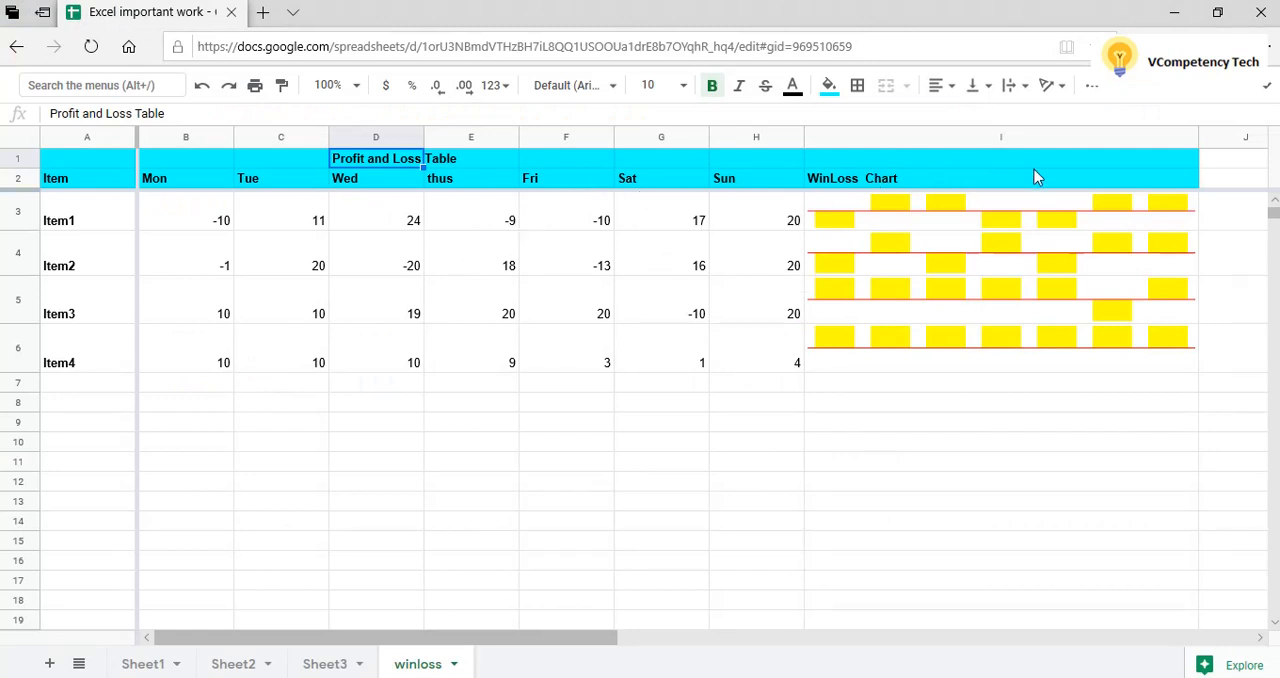
pyautogui.click(862, 186)
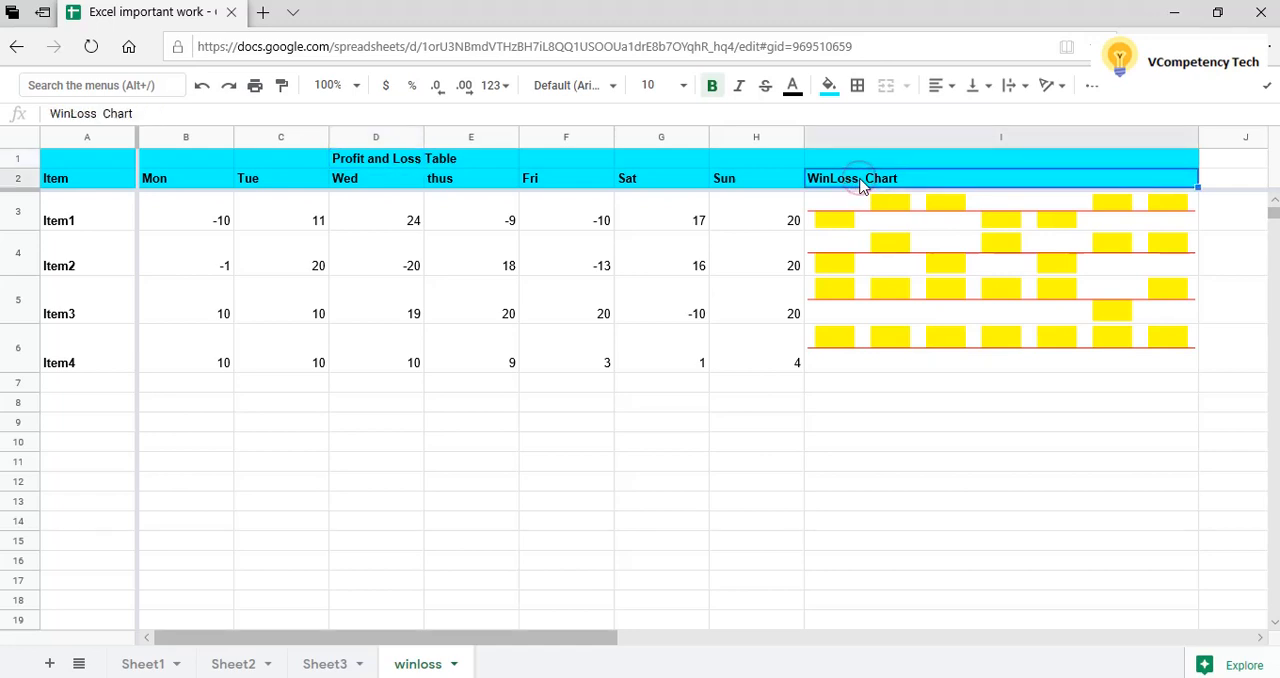
pyautogui.doubleClick(862, 182)
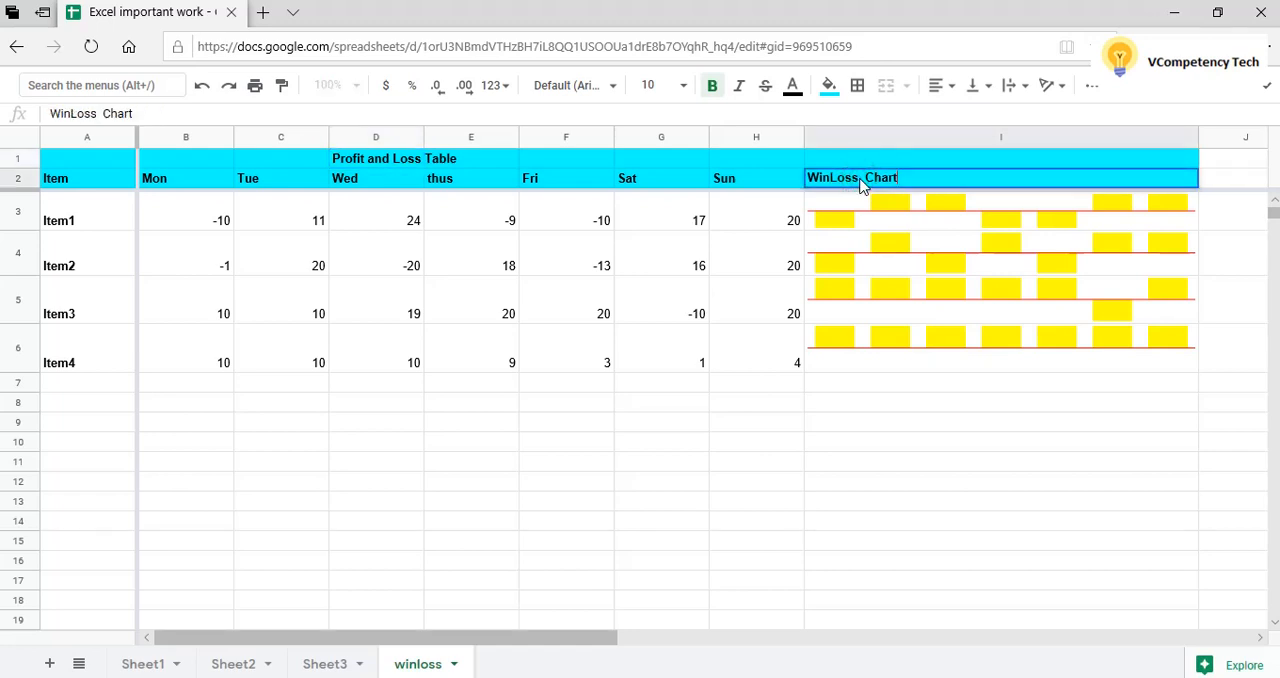
pyautogui.press('BackSpace')
pyautogui.press('BackSpace')
pyautogui.press('BackSpace')
pyautogui.press('BackSpace')
pyautogui.press('BackSpace')
pyautogui.press('BackSpace')
pyautogui.press('BackSpace')
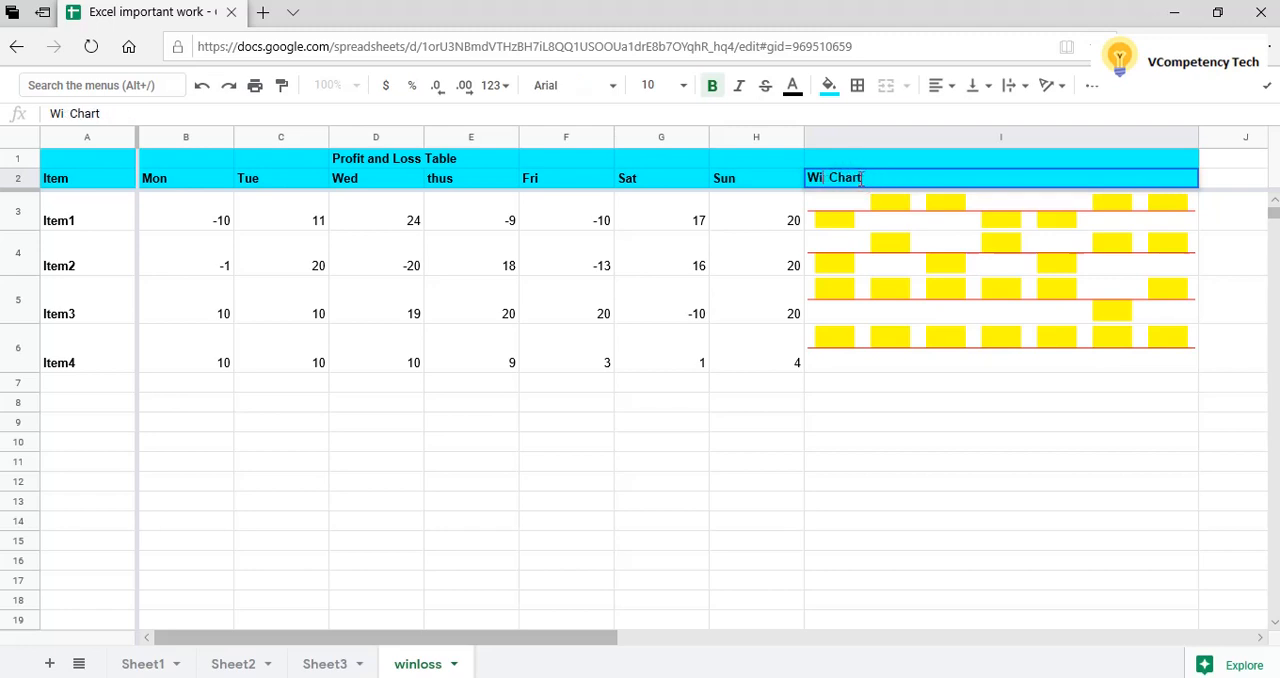
pyautogui.write('Column')
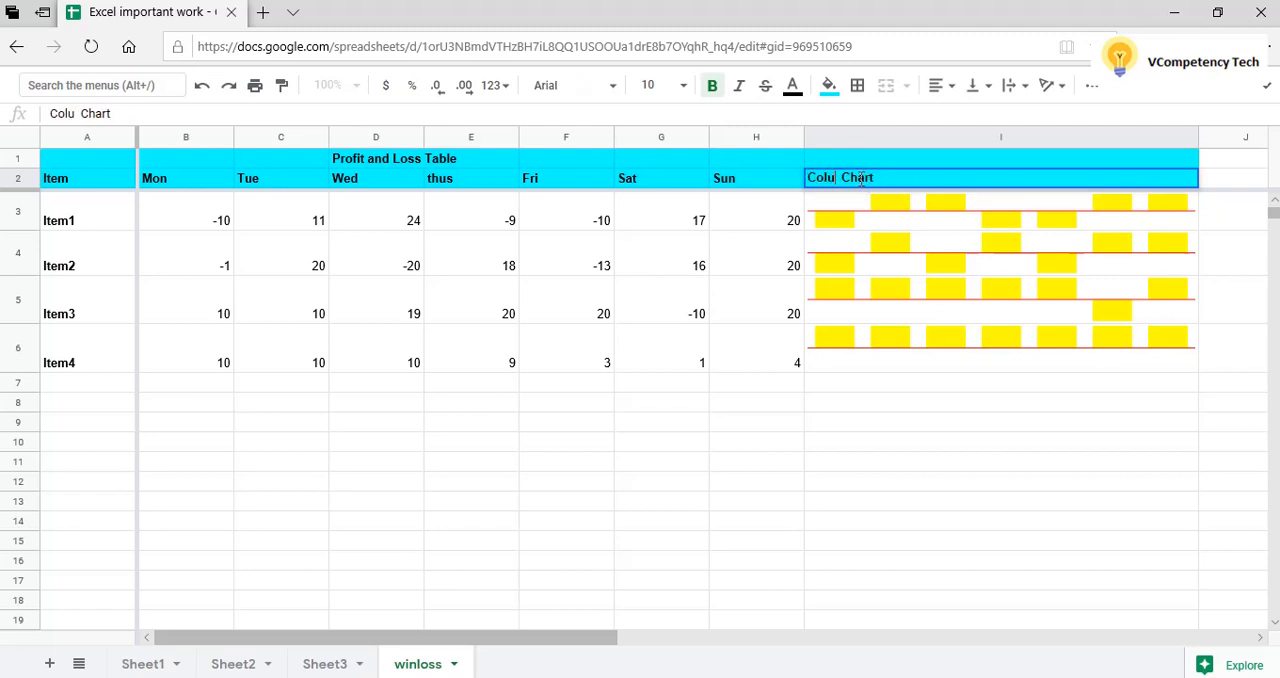
pyautogui.click(930, 382)
# Replace the Item1 values from Mon to Sun with 75, 60, 80, 100, 30, 10 and 55.
pyautogui.click(218, 227)
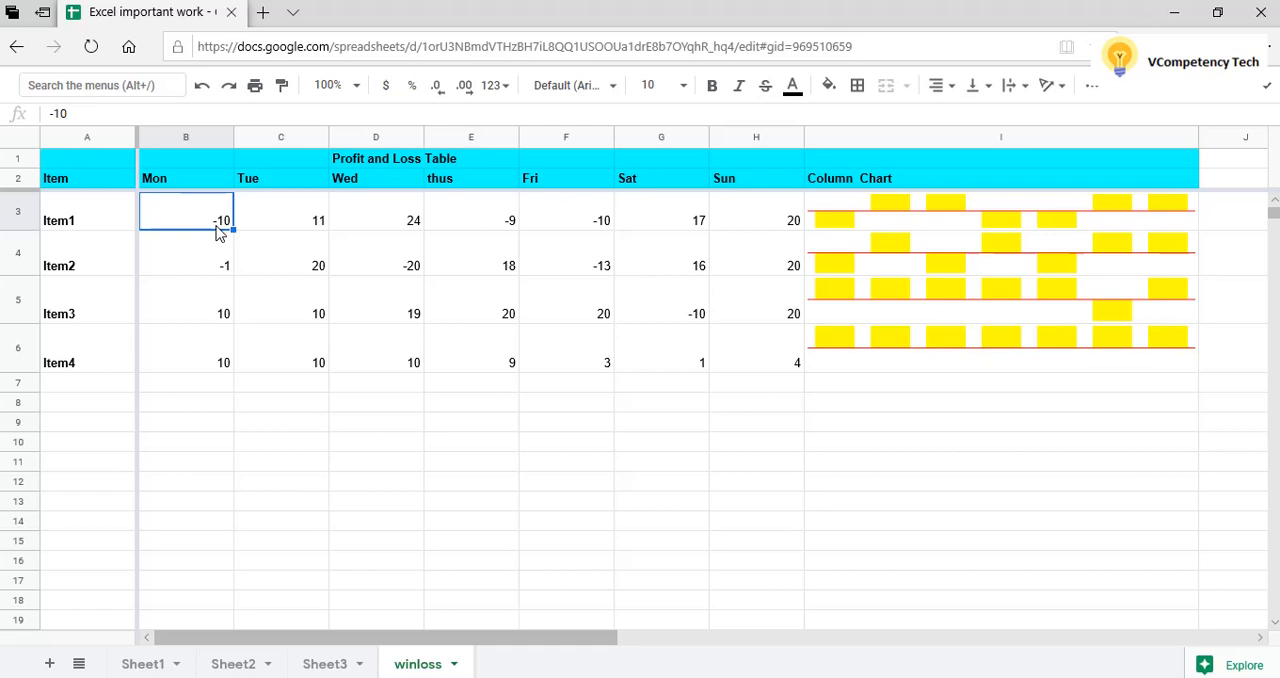
pyautogui.write('75')
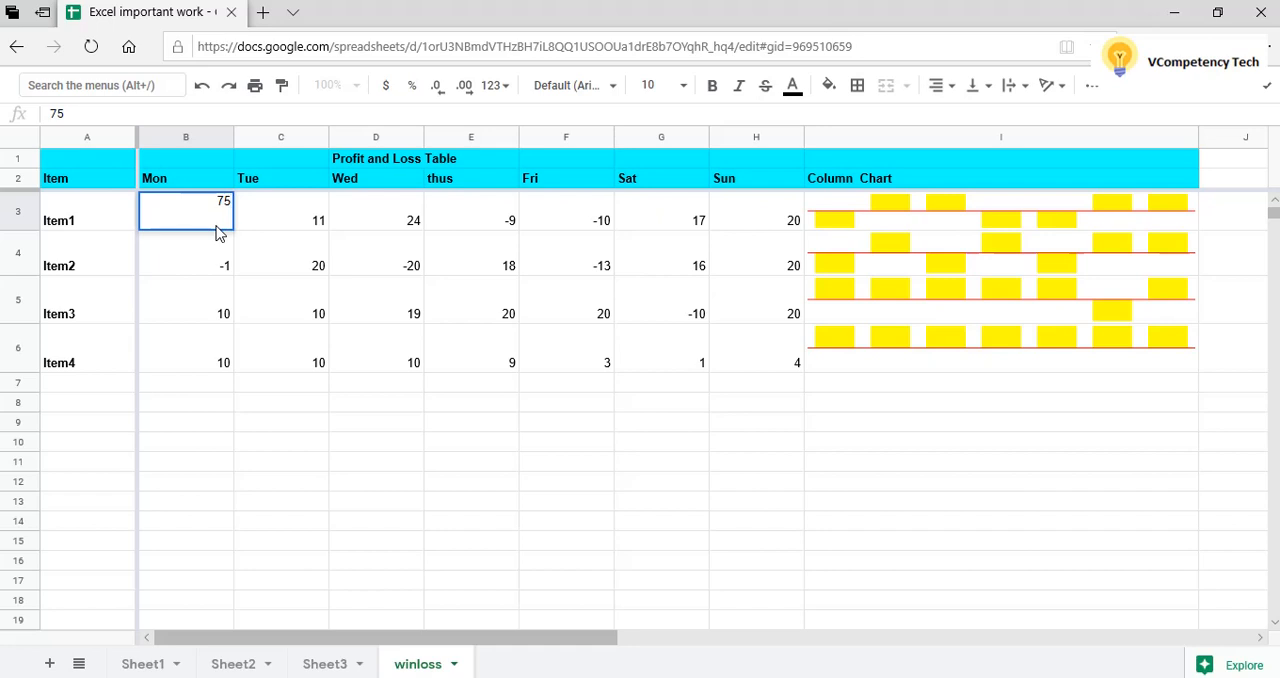
pyautogui.press('Tab')
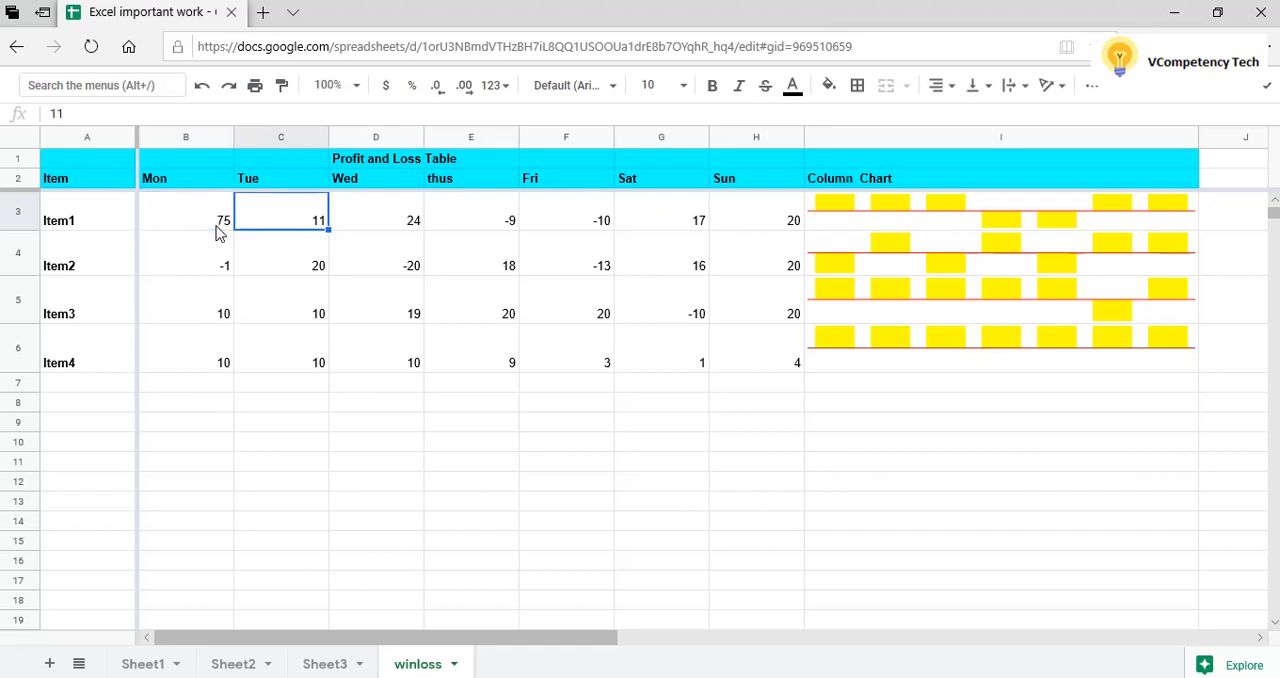
pyautogui.write('60')
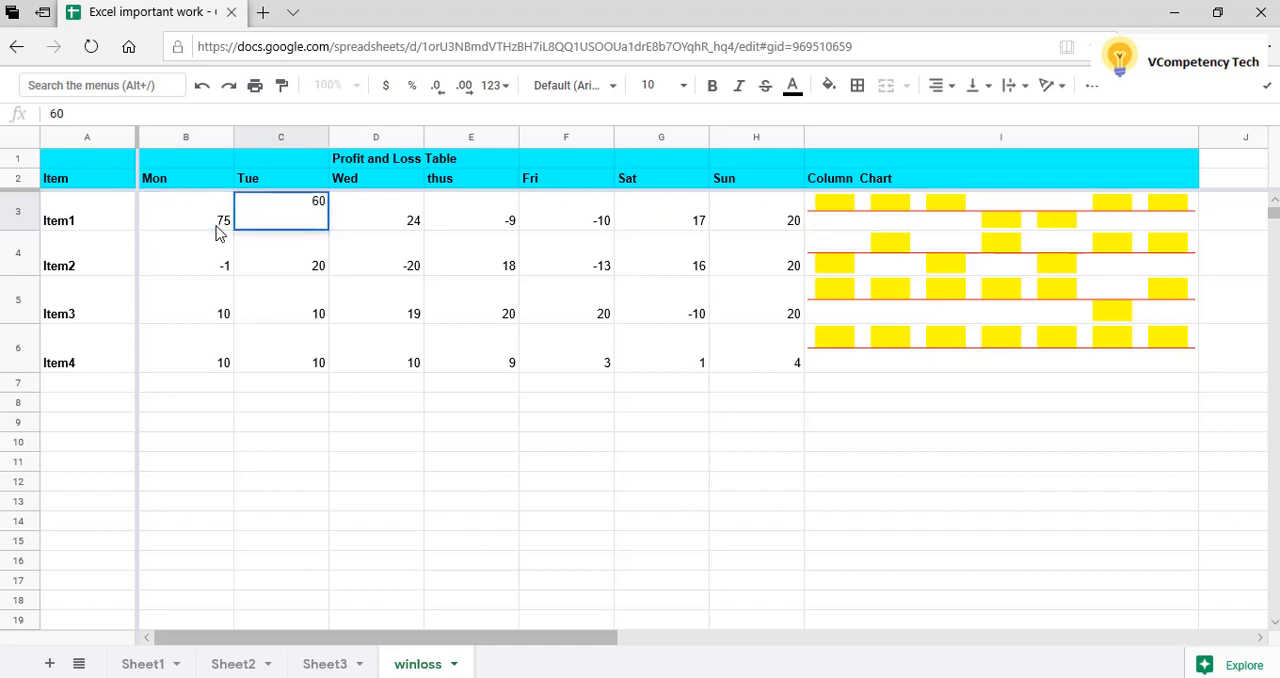
pyautogui.press('Tab')
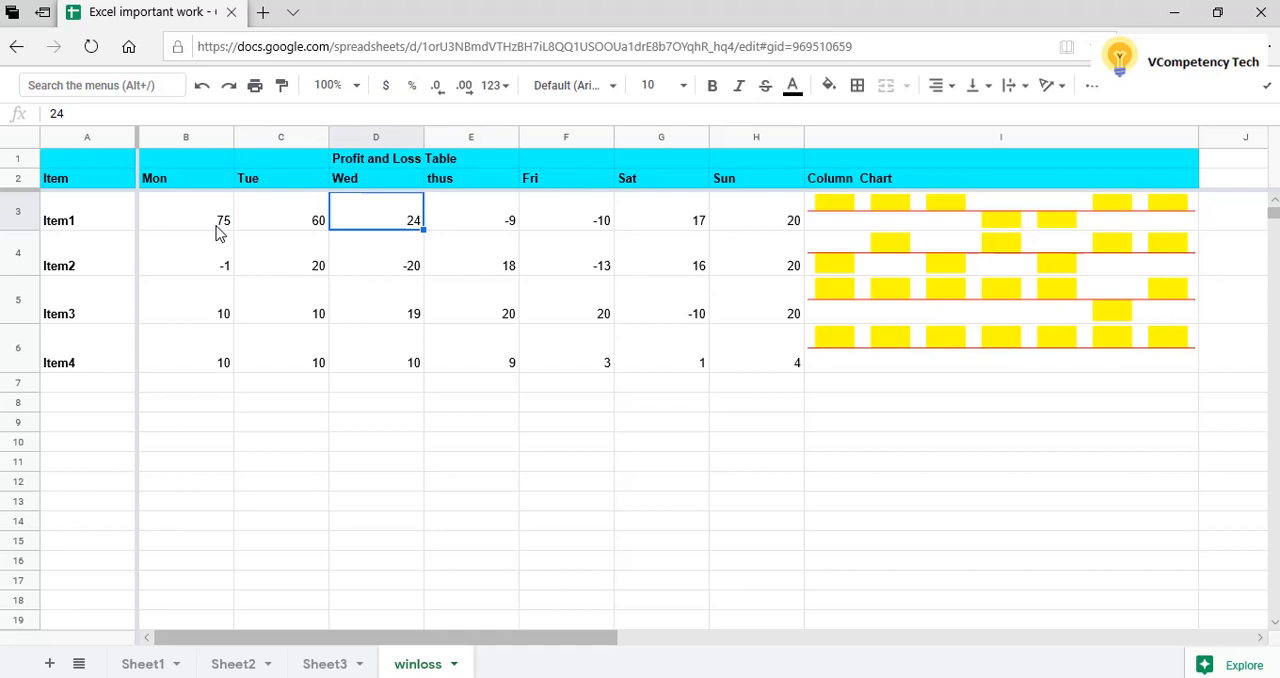
pyautogui.write('80')
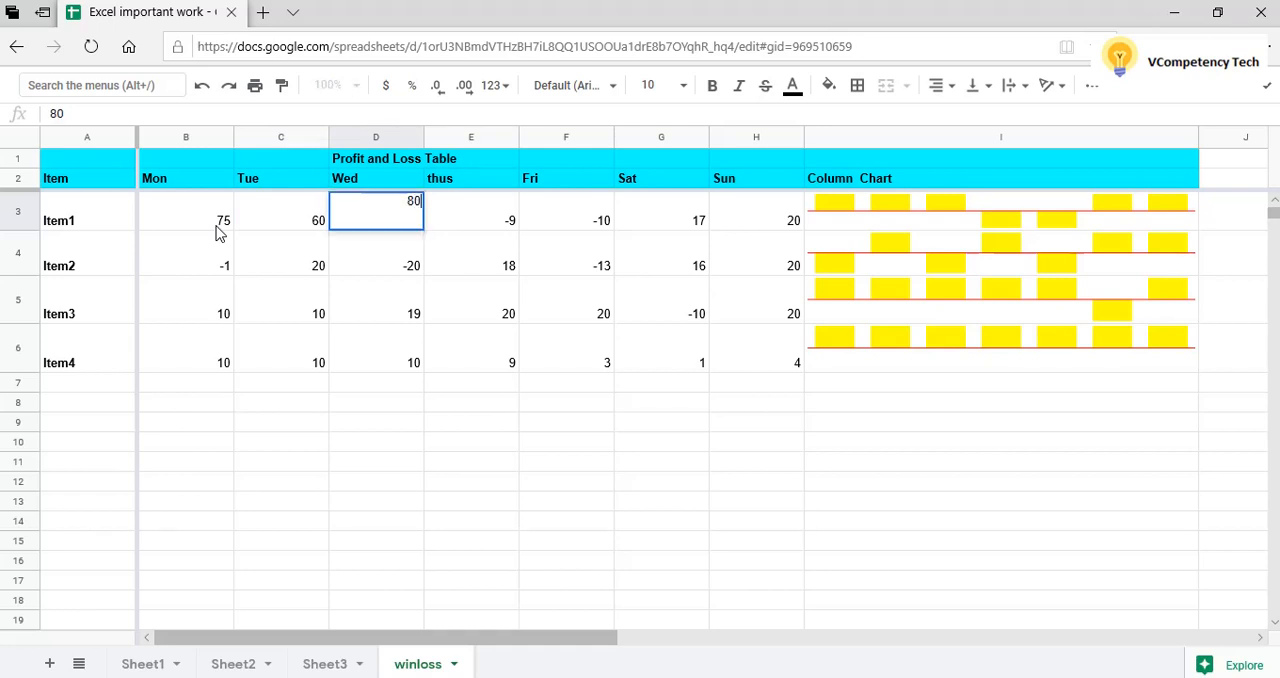
pyautogui.press('Tab')
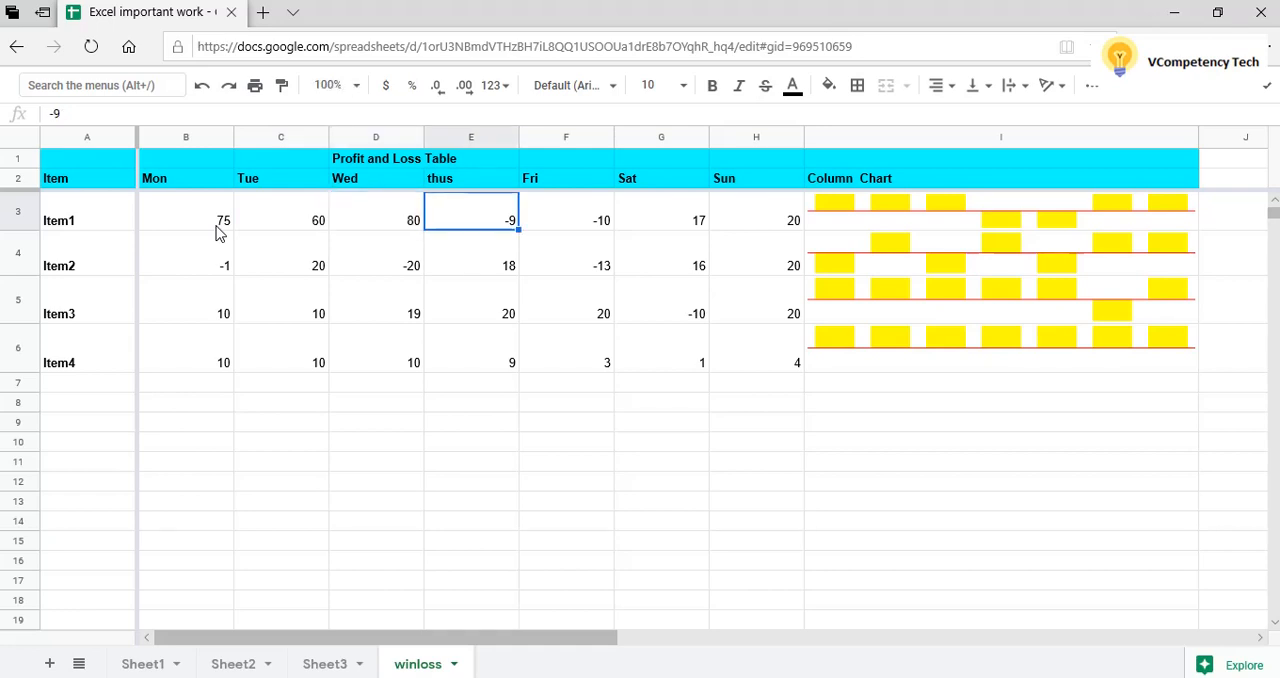
pyautogui.write('100')
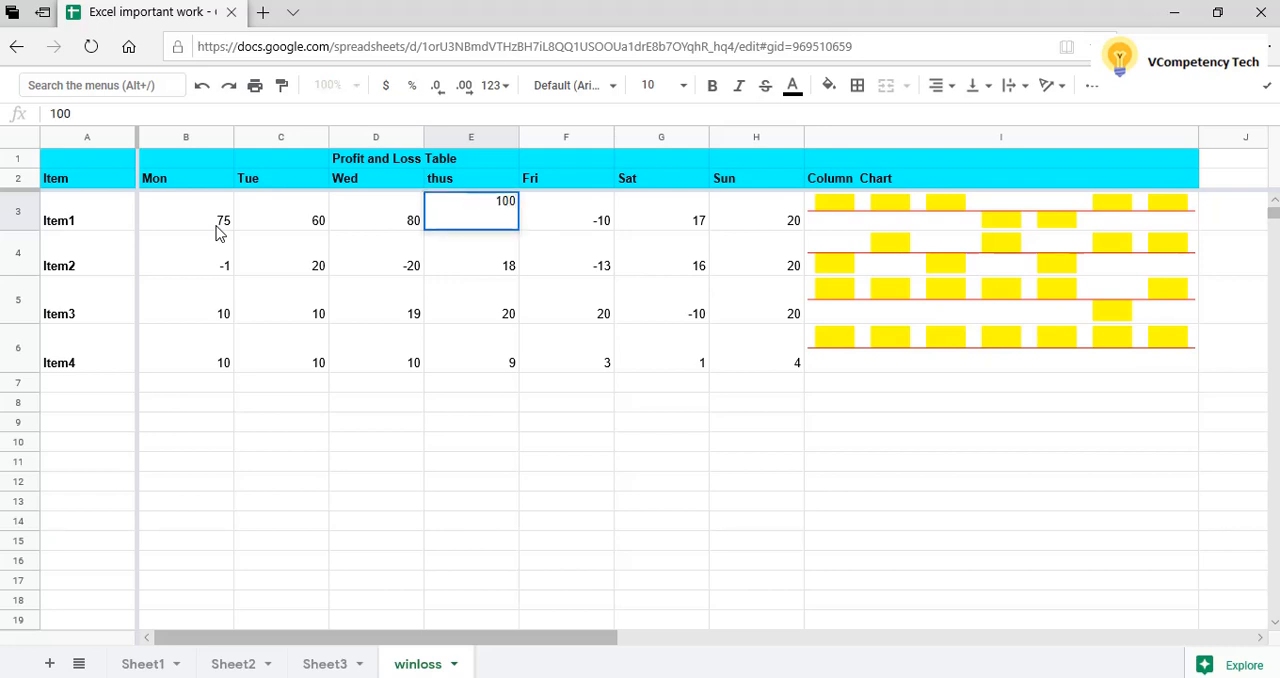
pyautogui.press('Tab')
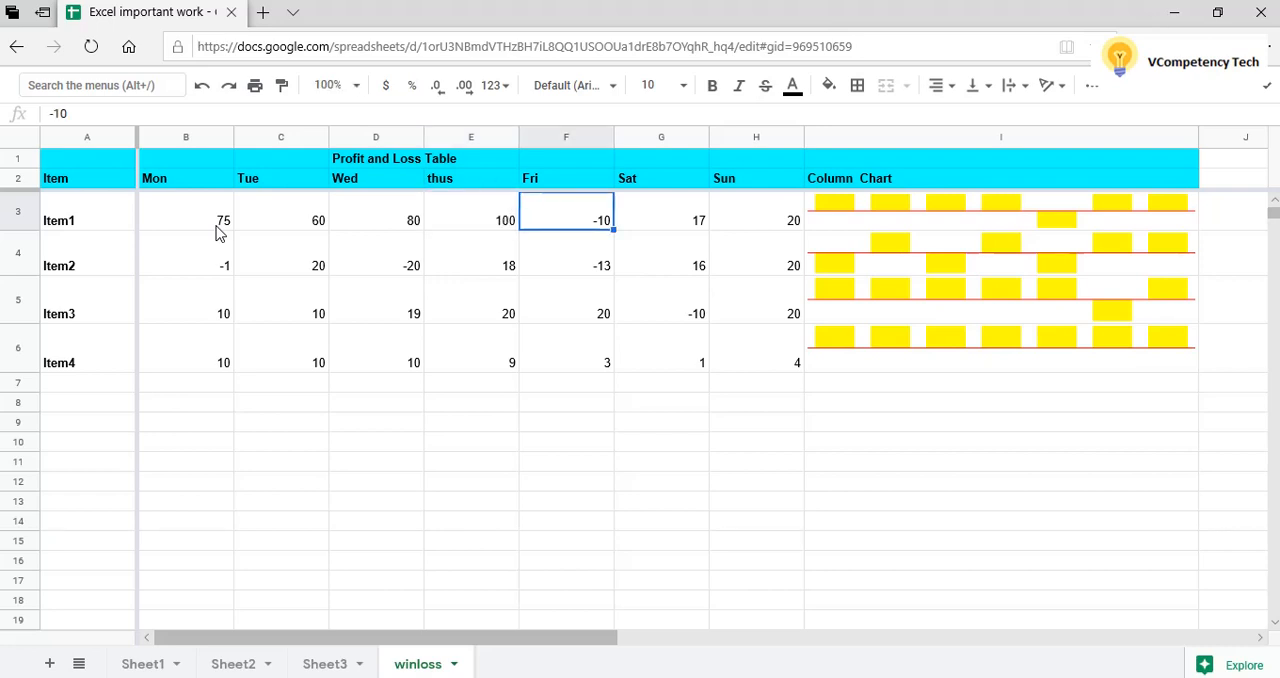
pyautogui.write('30')
pyautogui.press('Tab')
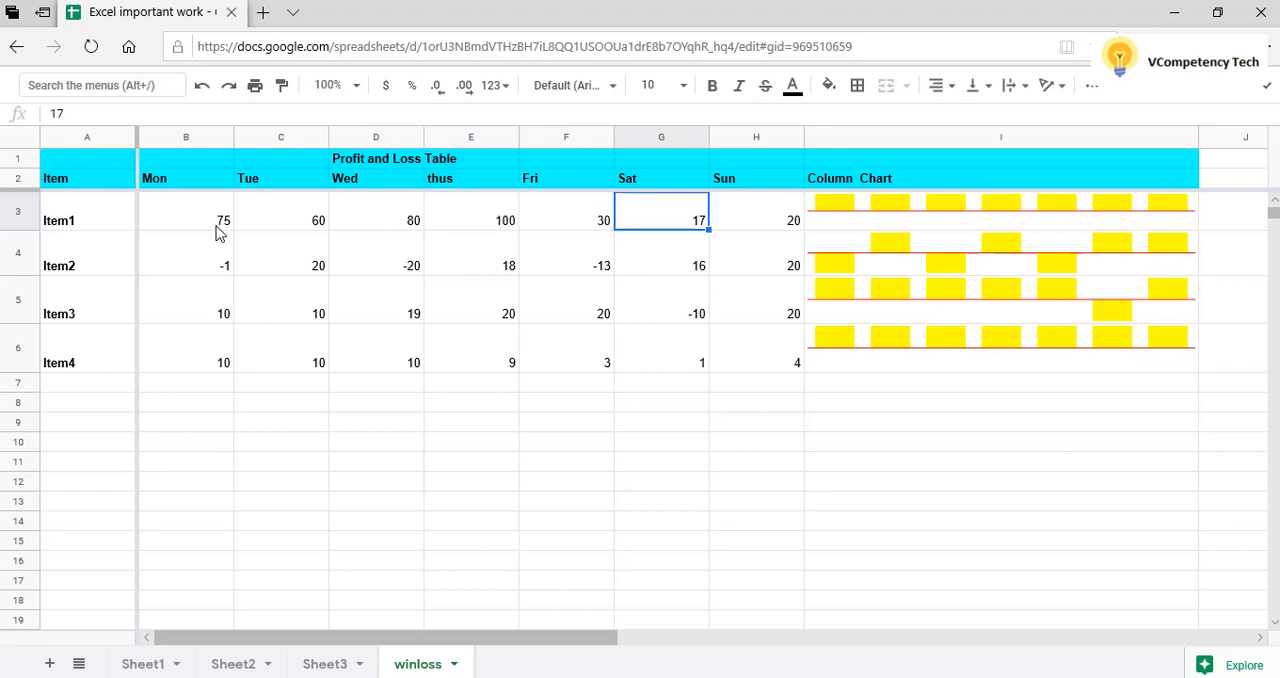
pyautogui.write('10')
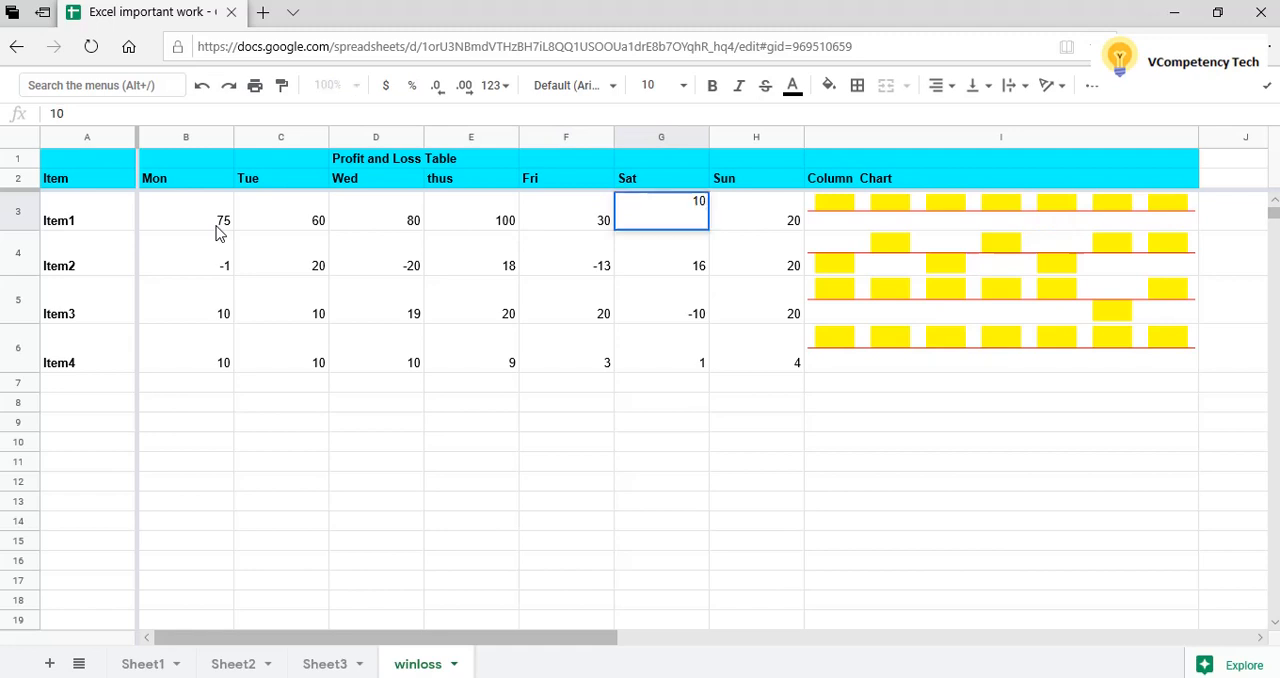
pyautogui.press('Tab')
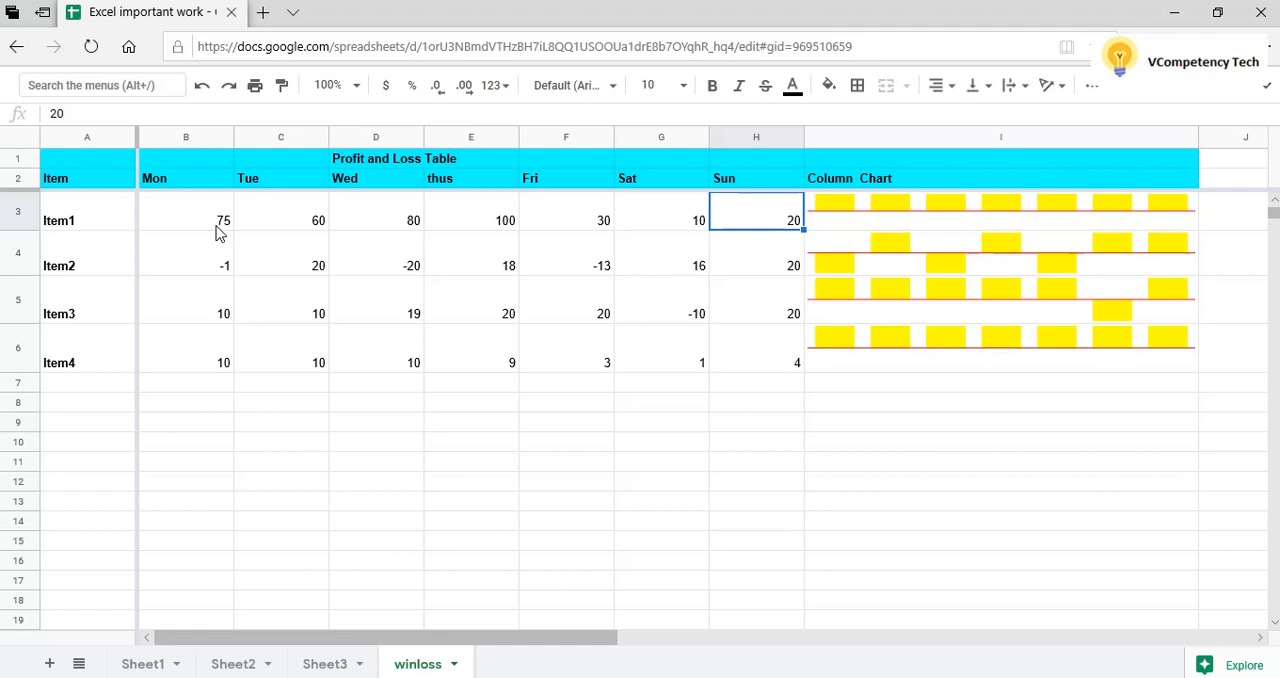
pyautogui.write('55')
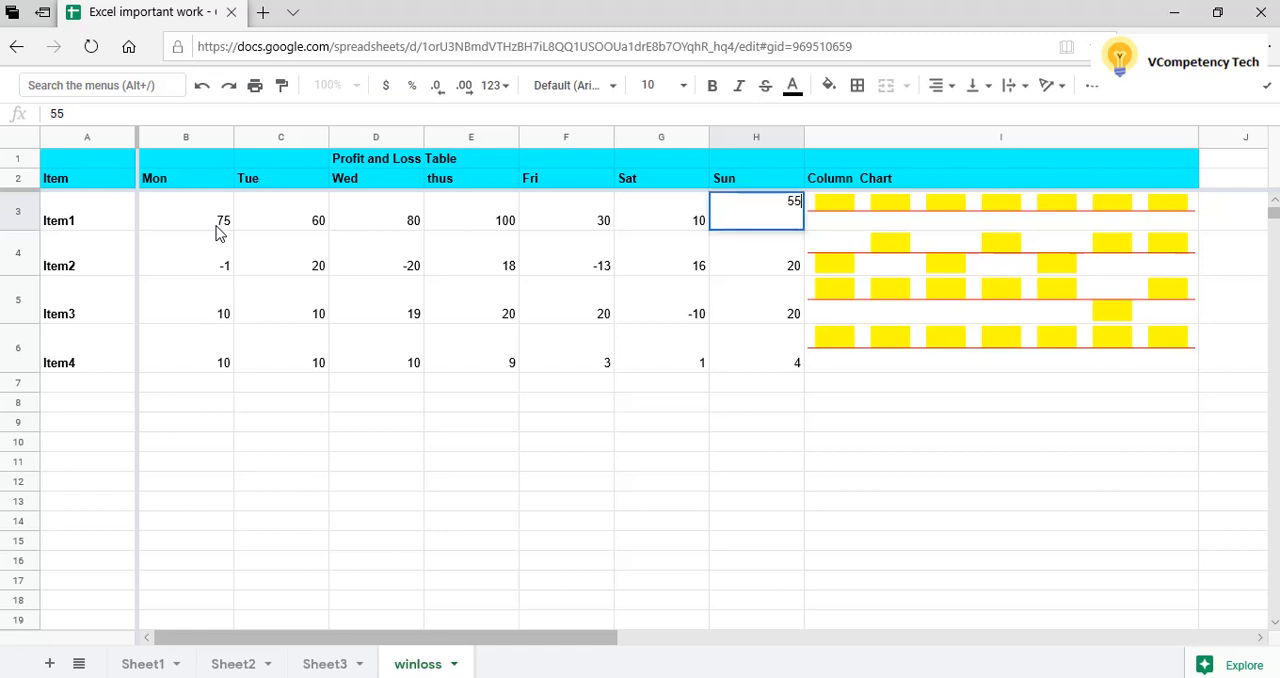
pyautogui.click(737, 445)
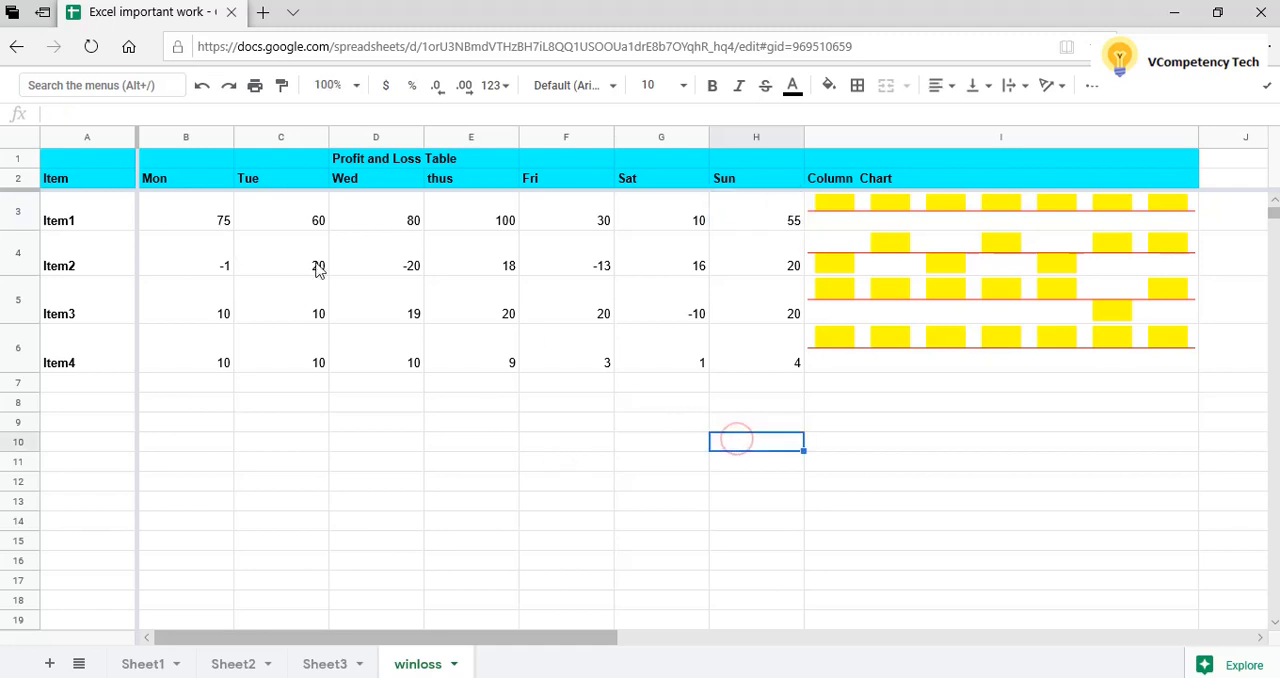
# Replace the Item2 values from Mon to Sun with 40, 35, 60, 70, 90, 100 and 40.
pyautogui.click(224, 277)
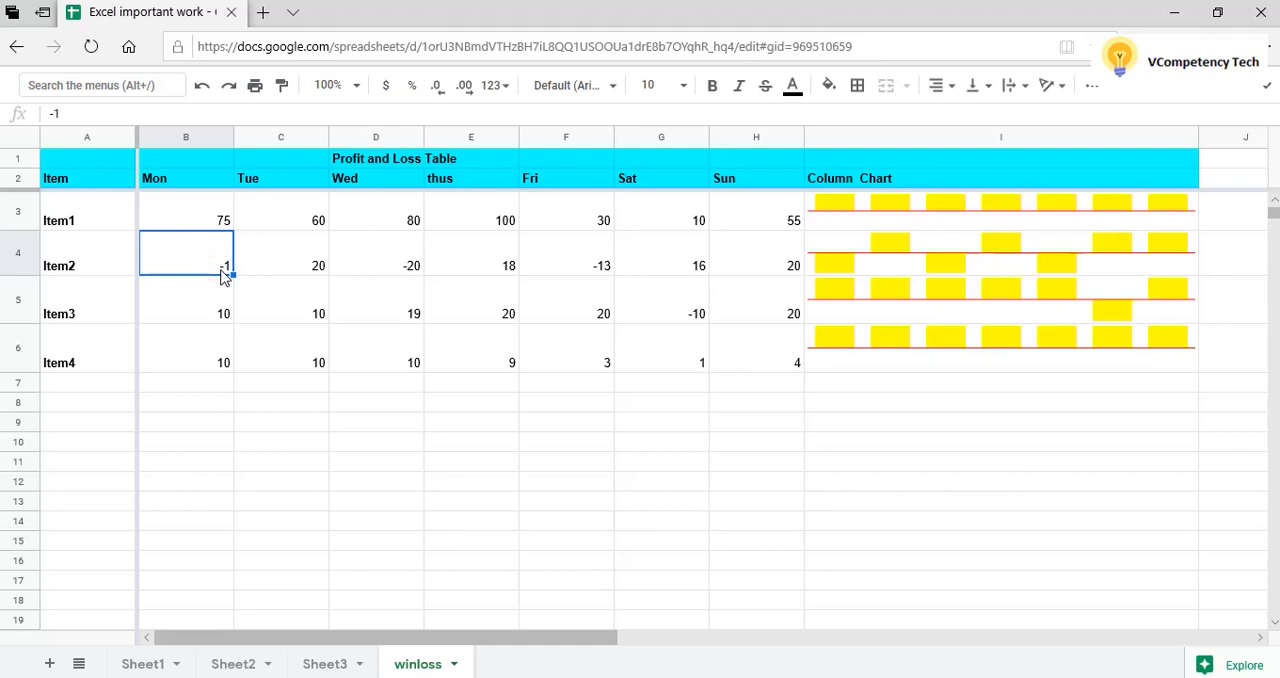
pyautogui.write('40')
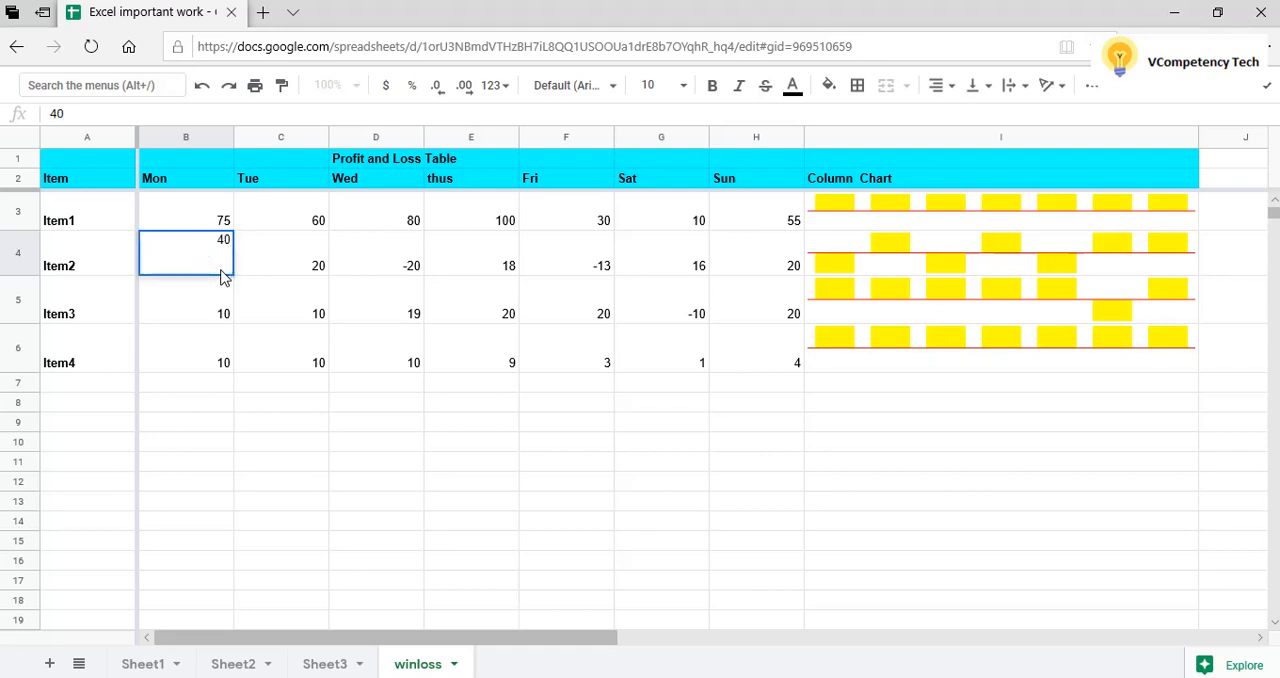
pyautogui.press('Tab')
pyautogui.write('35')
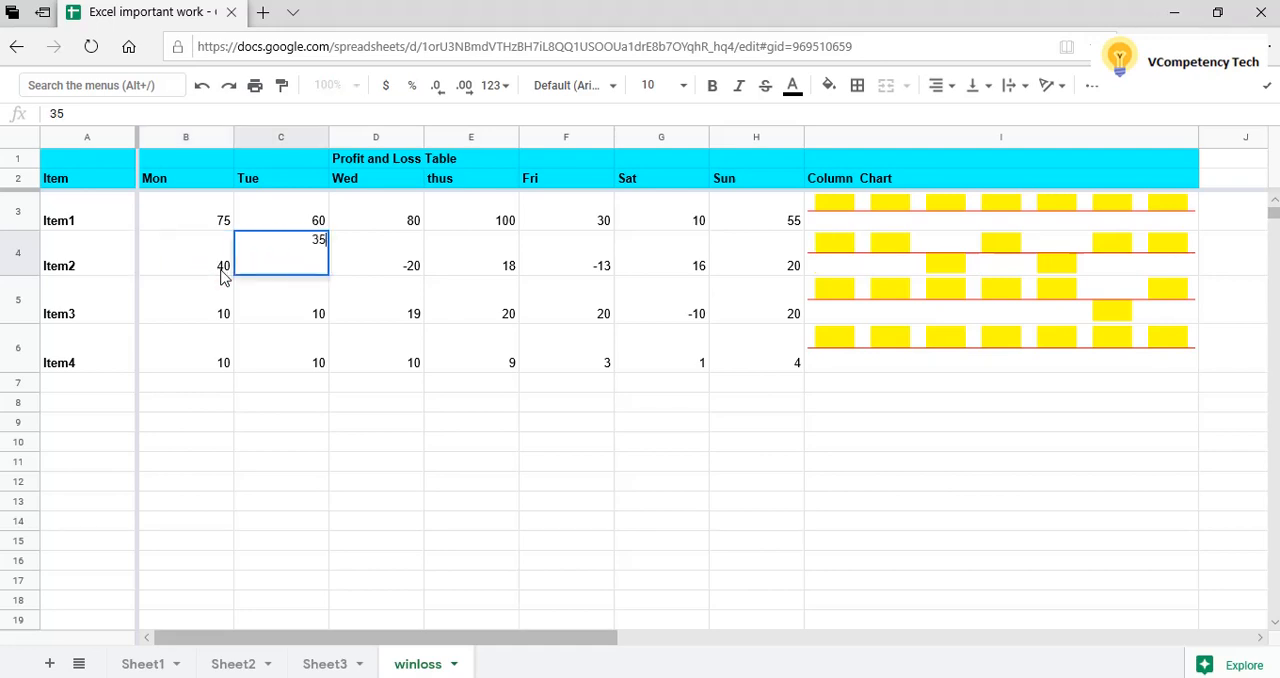
pyautogui.press('Up')
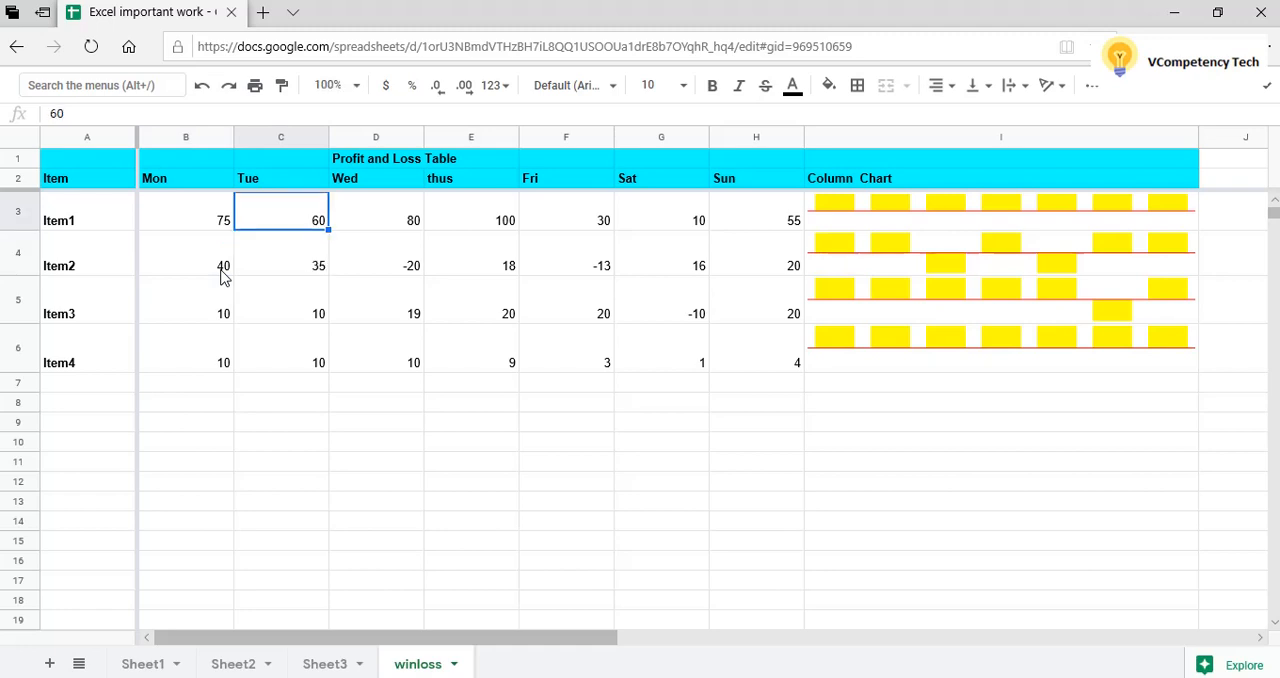
pyautogui.press('Down')
pyautogui.press('Right')
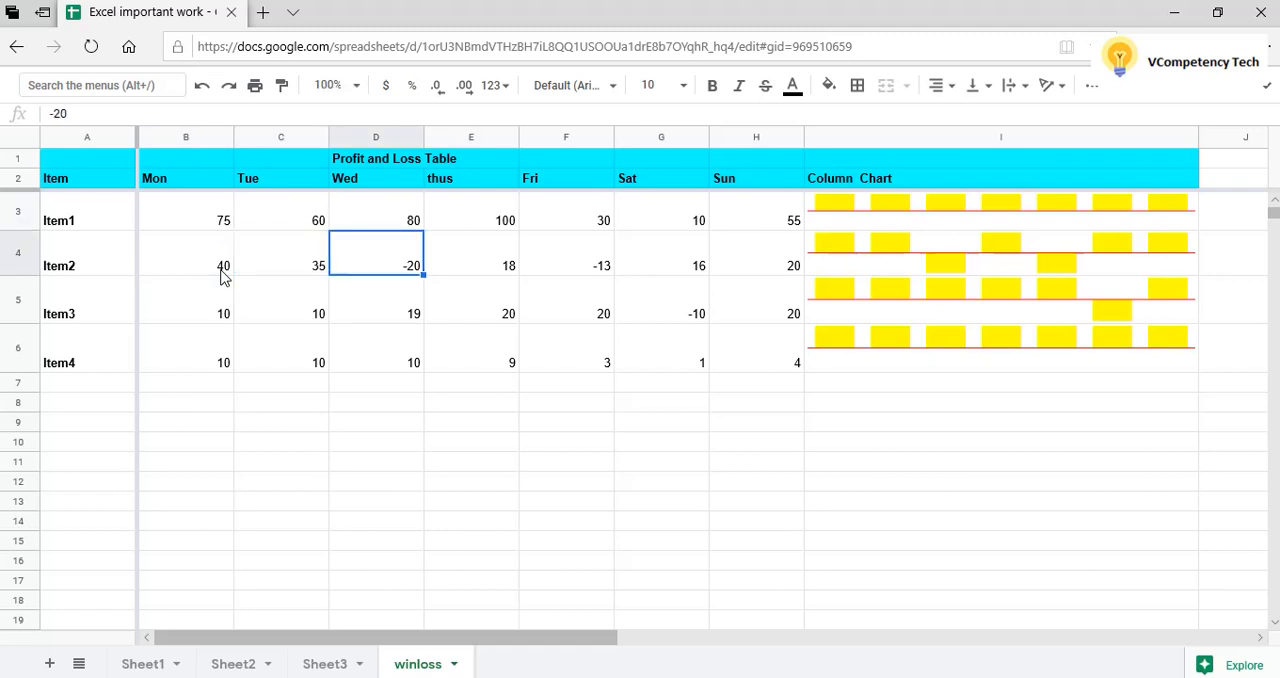
pyautogui.write('60')
pyautogui.press('Tab')
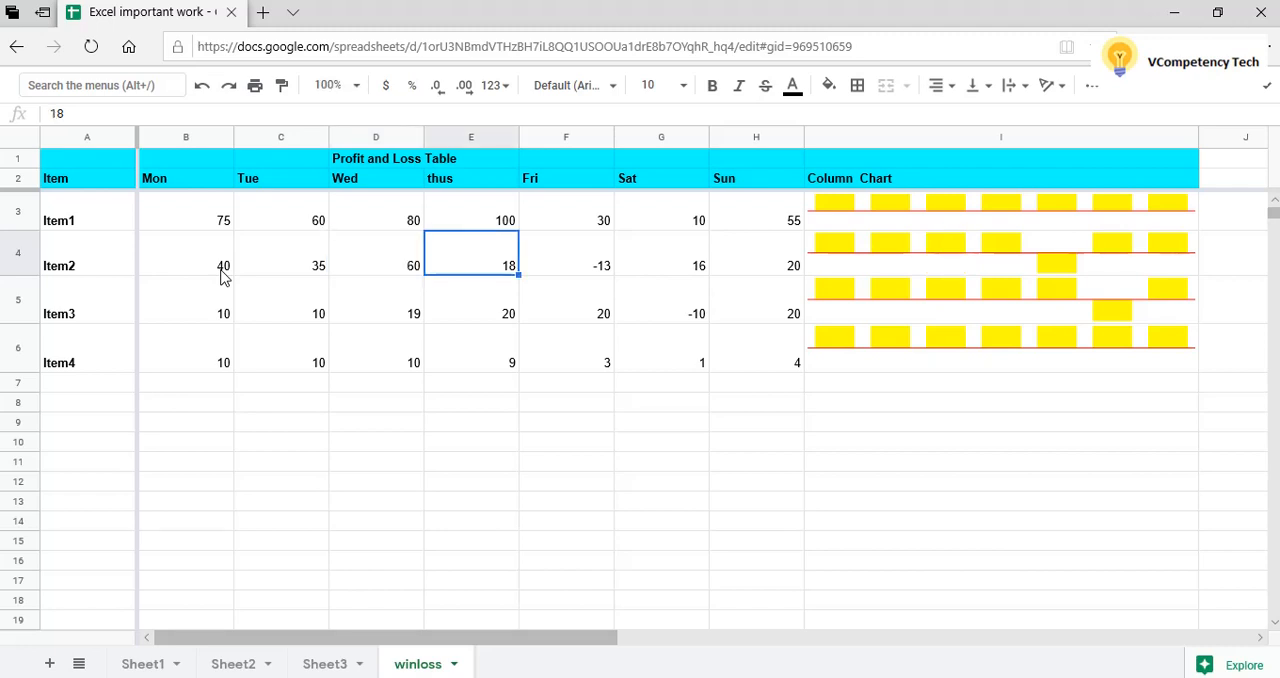
pyautogui.write('70')
pyautogui.press('Tab')
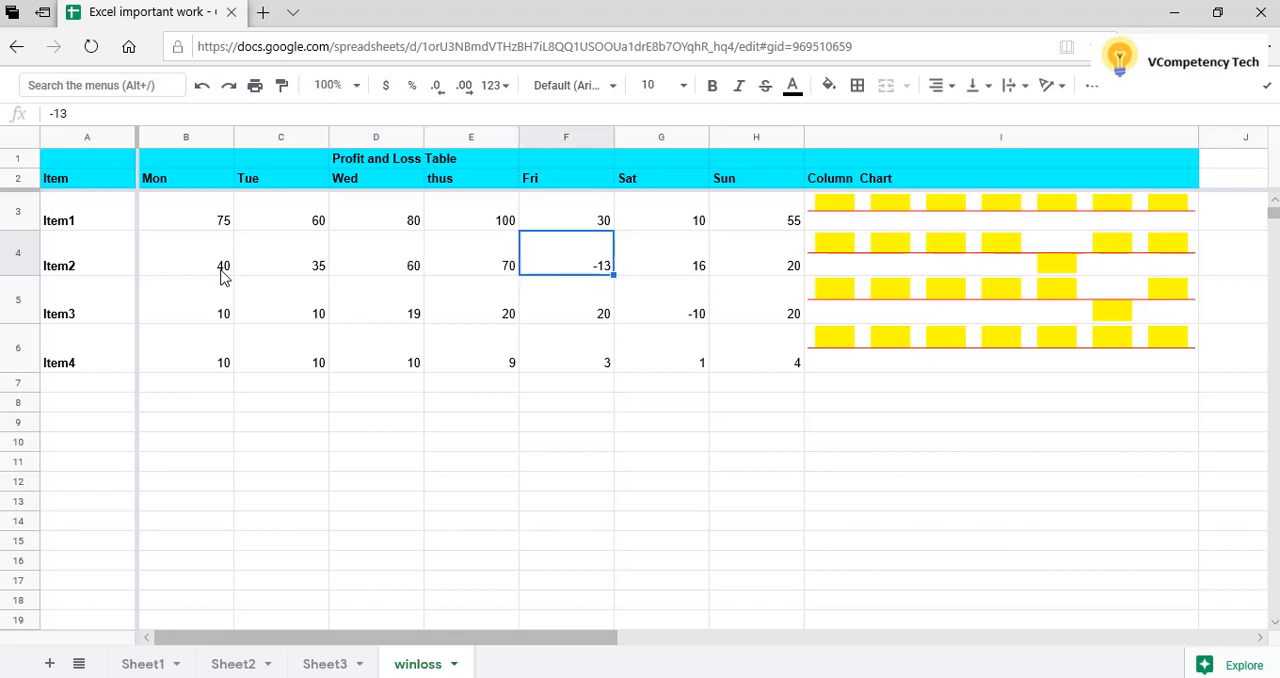
pyautogui.write('90')
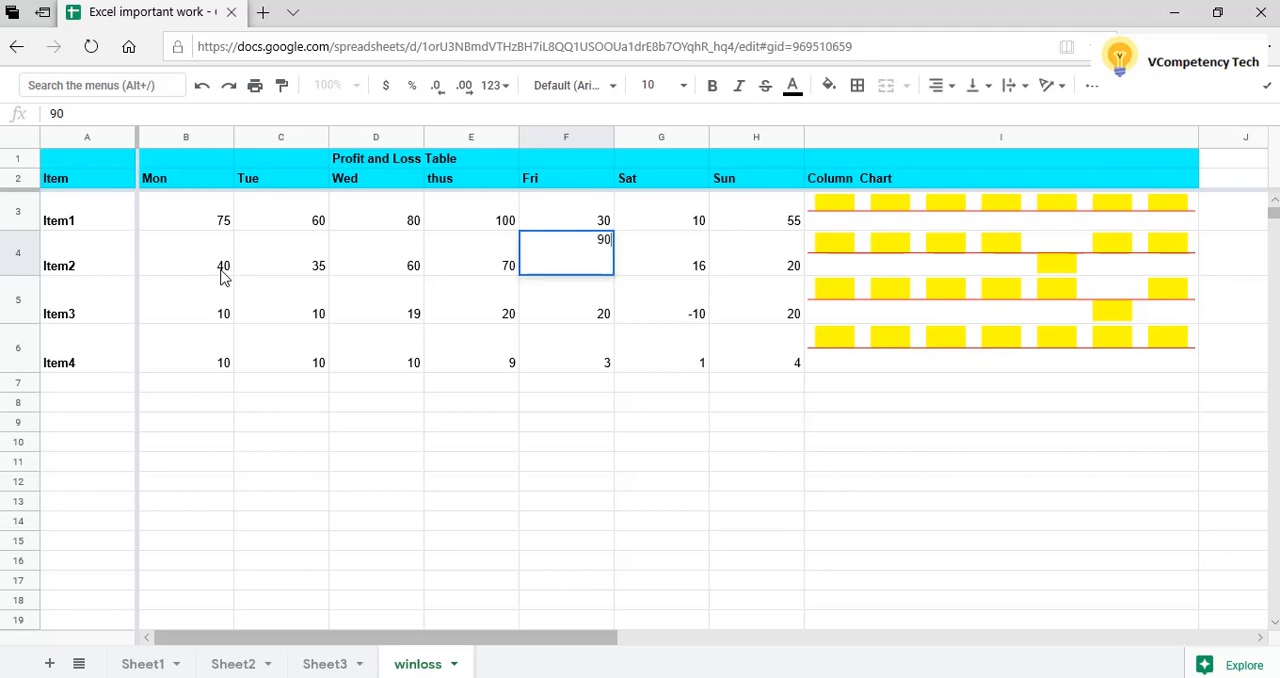
pyautogui.press('Tab')
pyautogui.write('100')
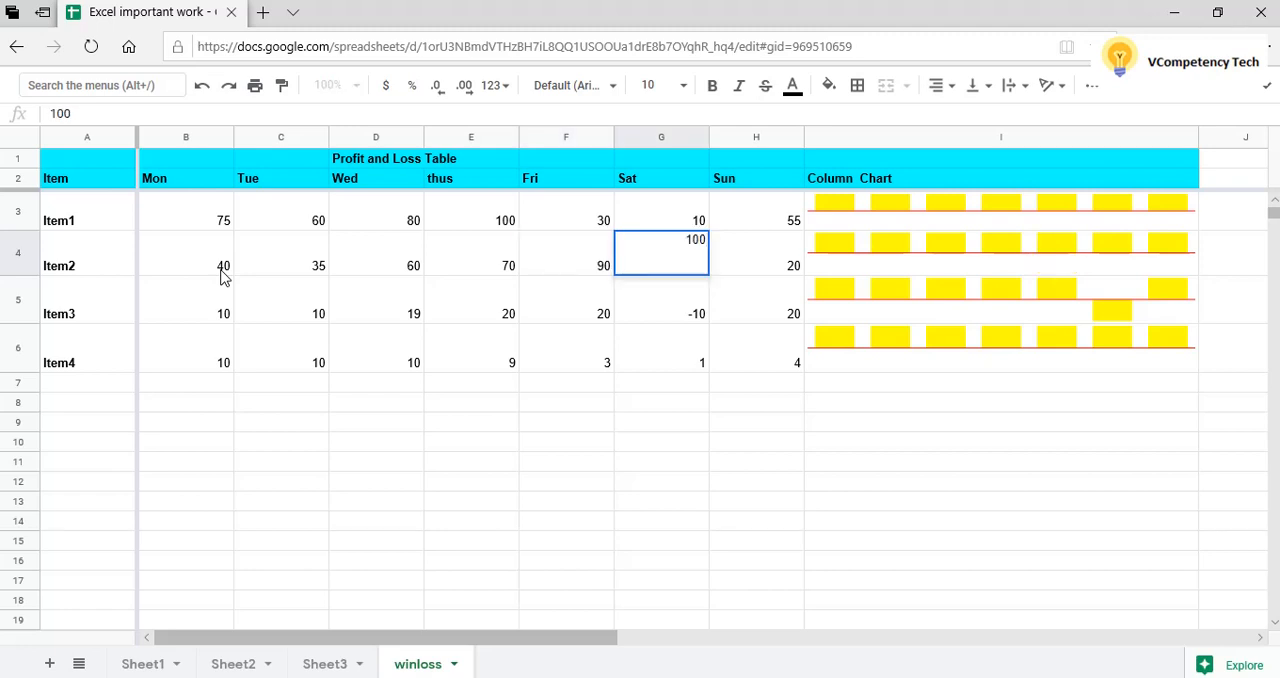
pyautogui.press('Tab')
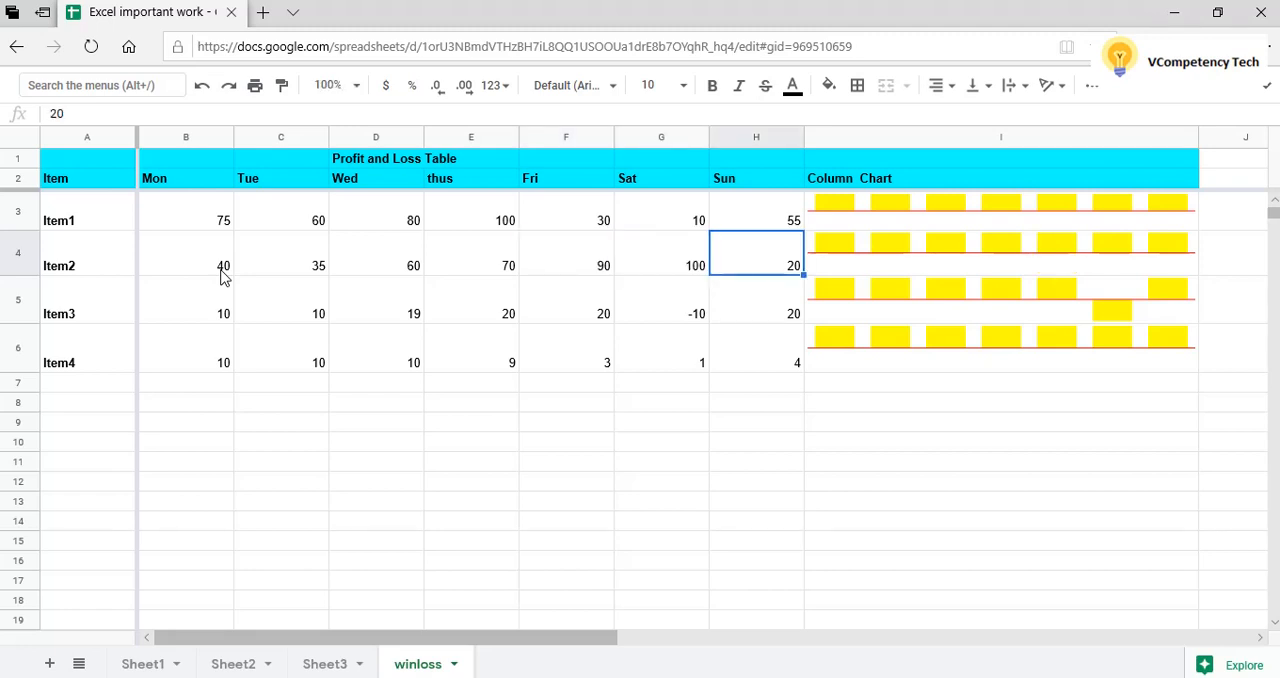
pyautogui.write('40')
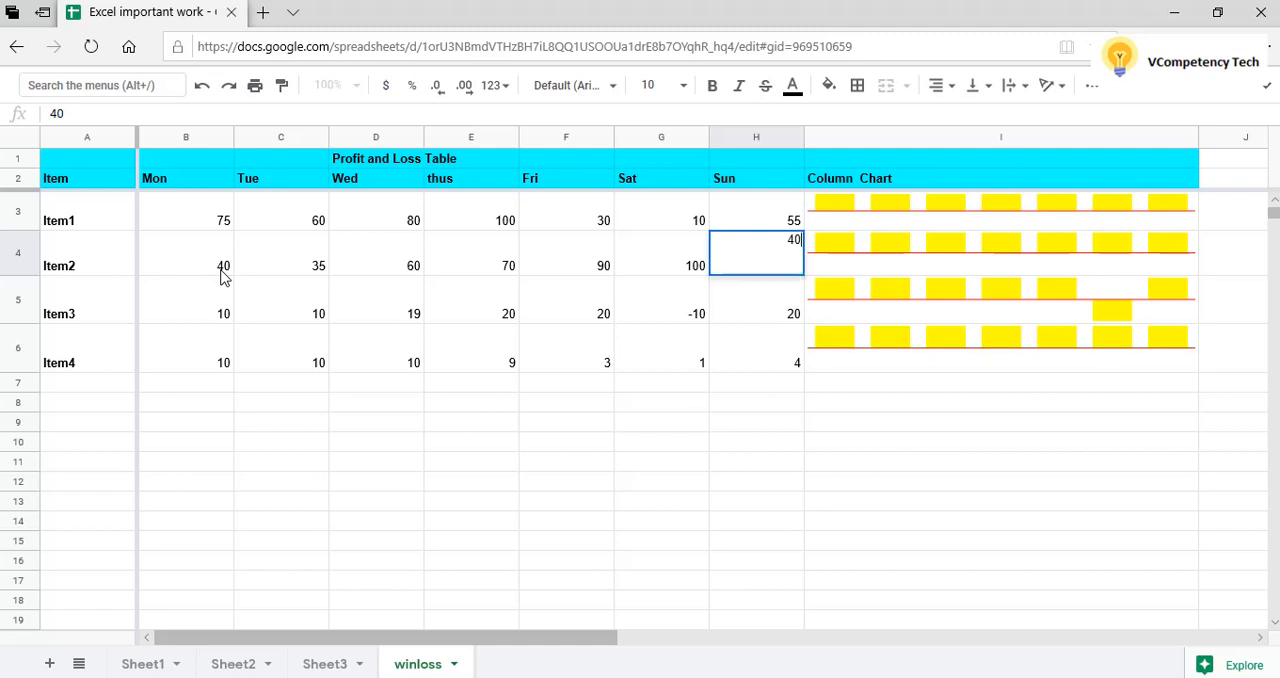
pyautogui.press('Return')
# Replace the Item3 values from Tue to Sun with 55, 40, 80, 75, 88 and 23.
pyautogui.press('Left')
pyautogui.press('Left')
pyautogui.press('Left')
pyautogui.press('Left')
pyautogui.press('Left')
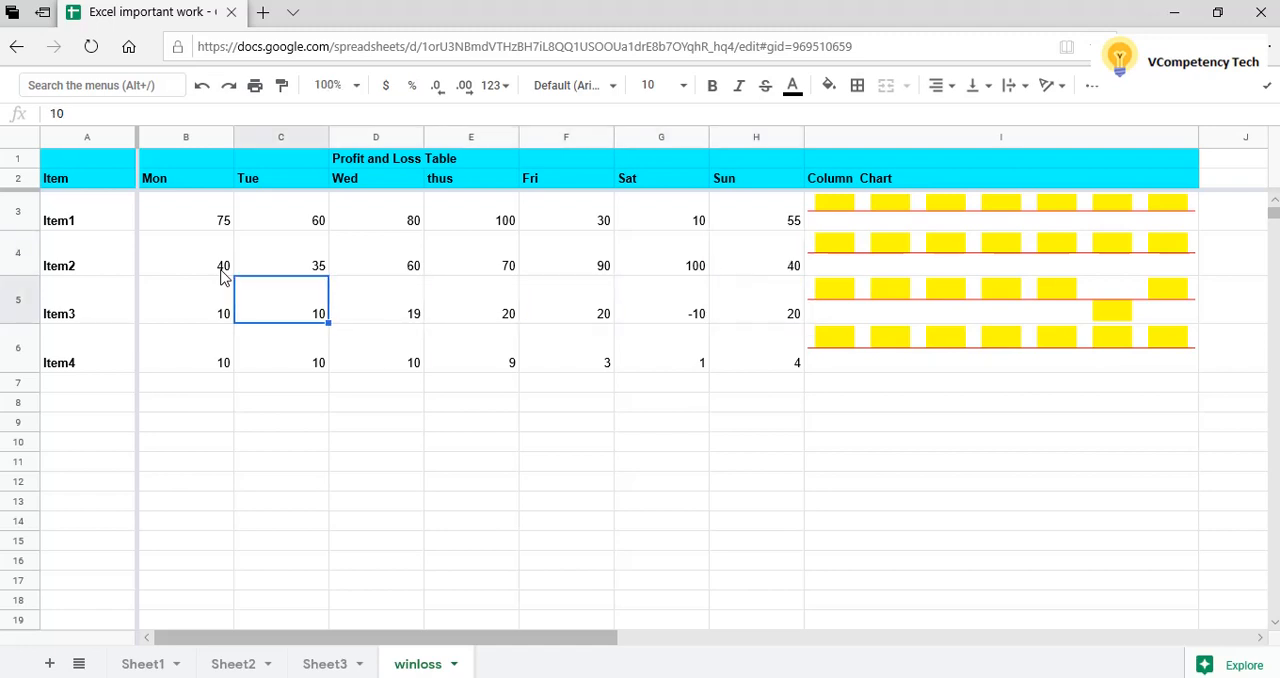
pyautogui.press('Left')
pyautogui.press('Right')
pyautogui.write('55')
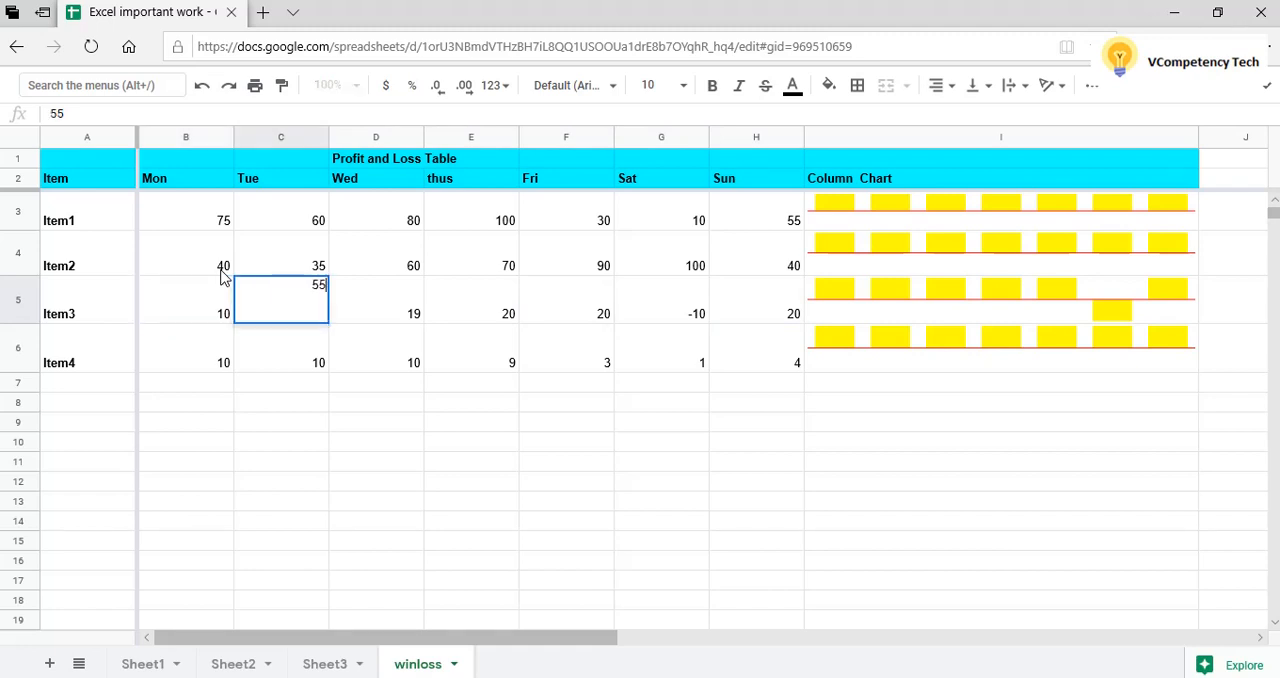
pyautogui.press('Tab')
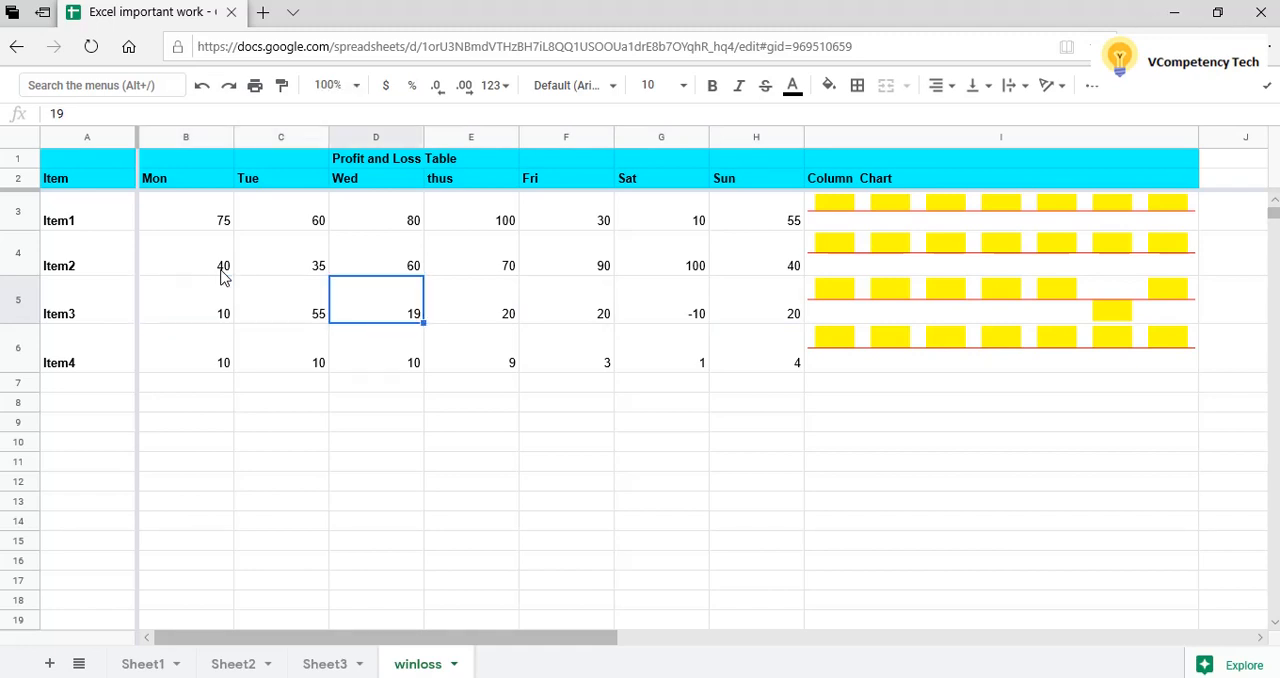
pyautogui.write('40')
pyautogui.press('Tab')
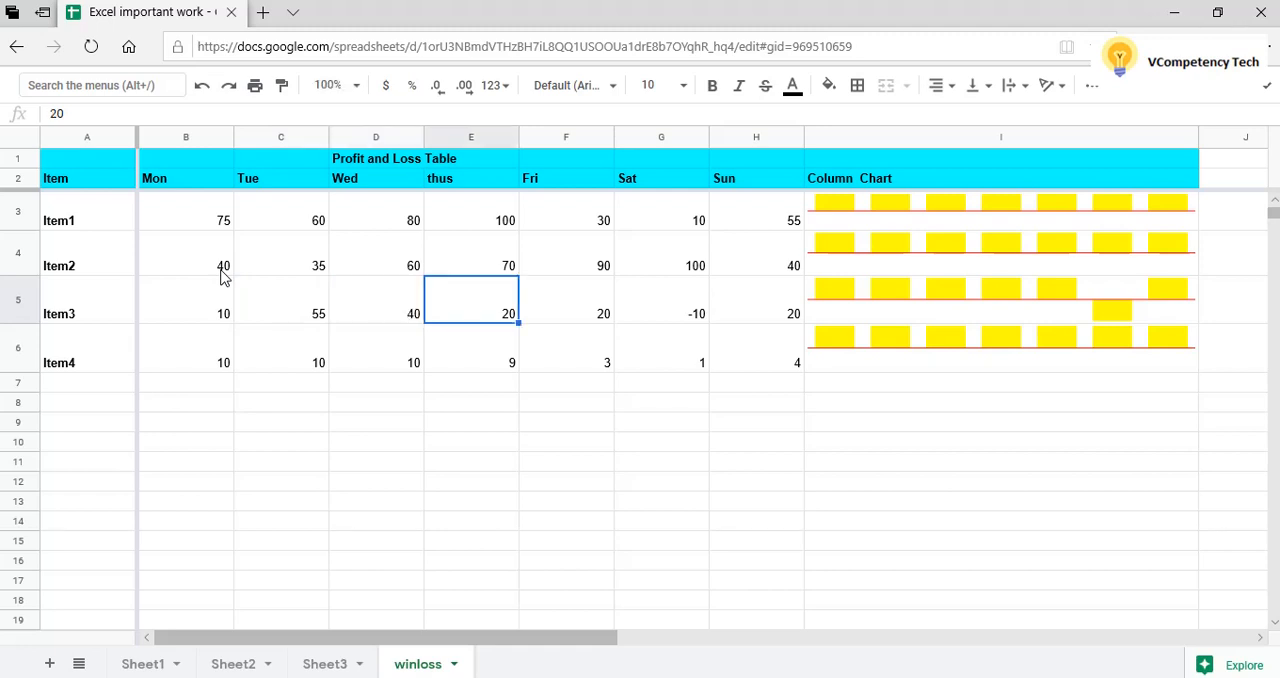
pyautogui.write('80')
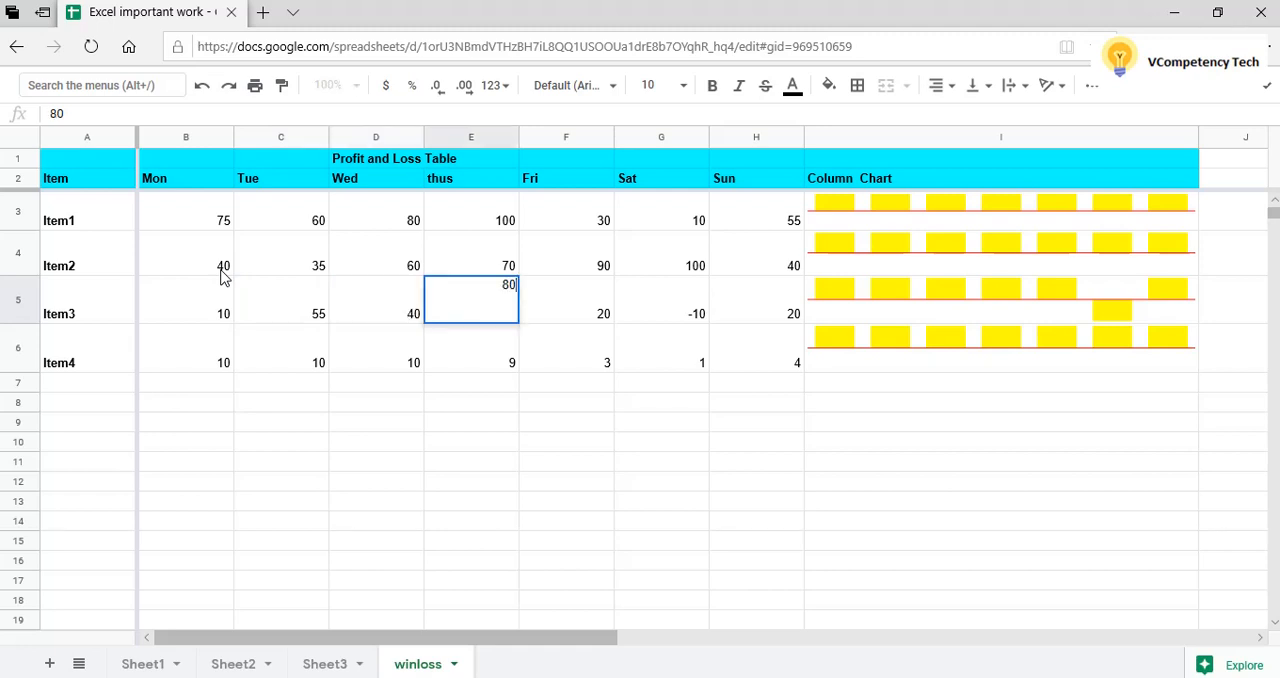
pyautogui.press('Tab')
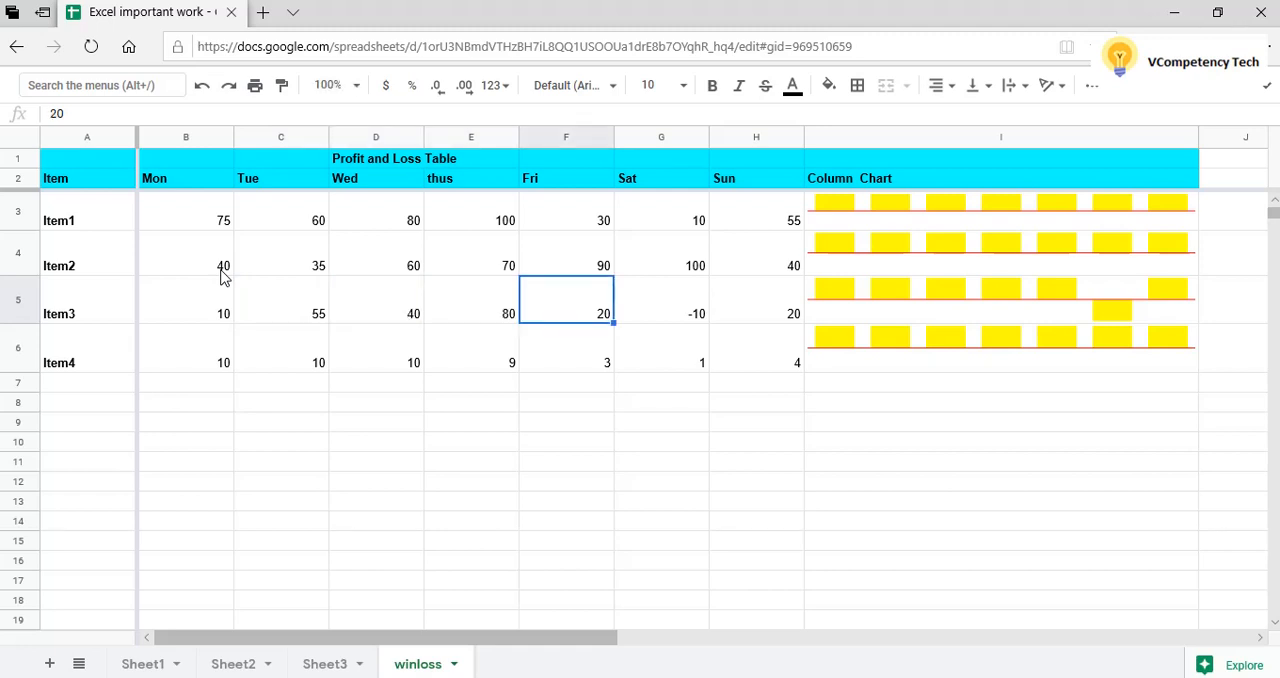
pyautogui.write('75')
pyautogui.press('Tab')
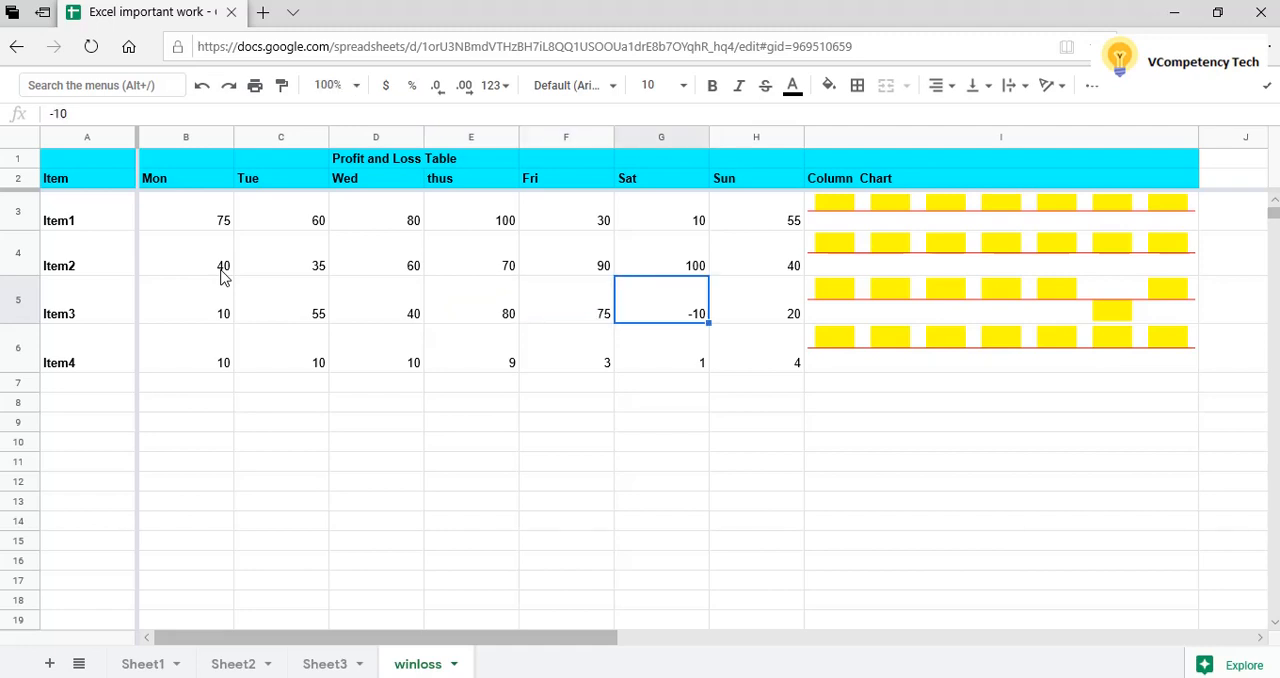
pyautogui.write('88')
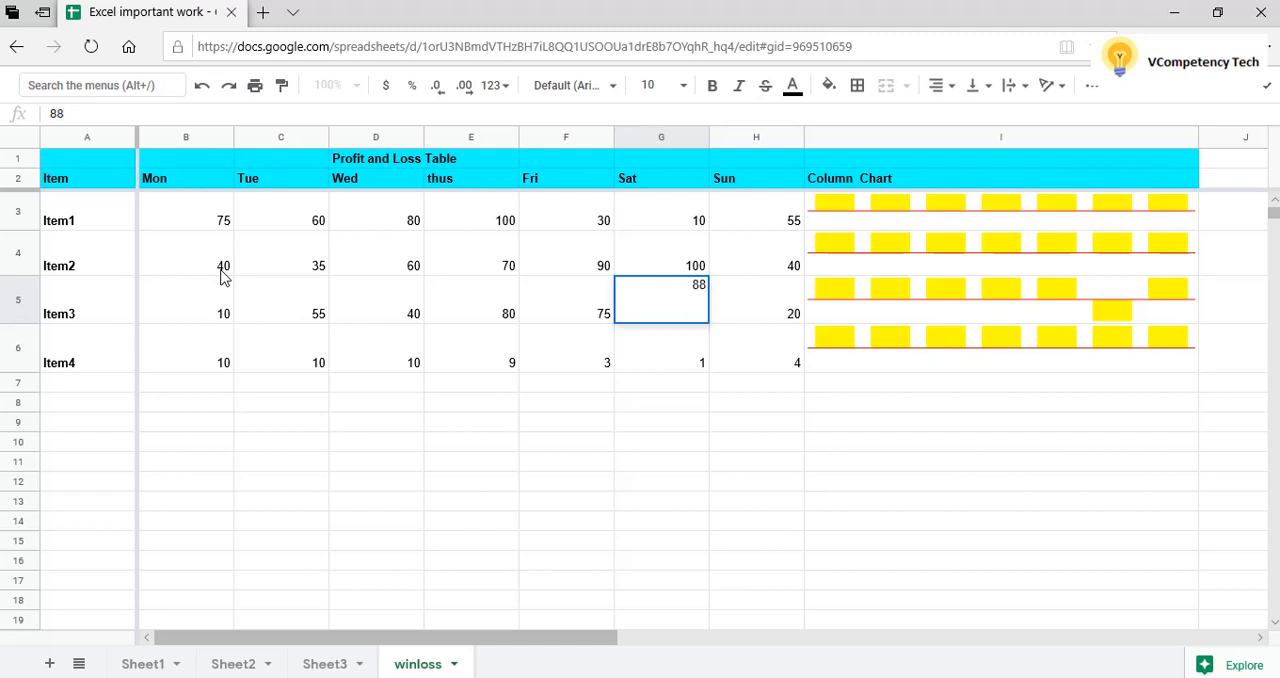
pyautogui.press('Tab')
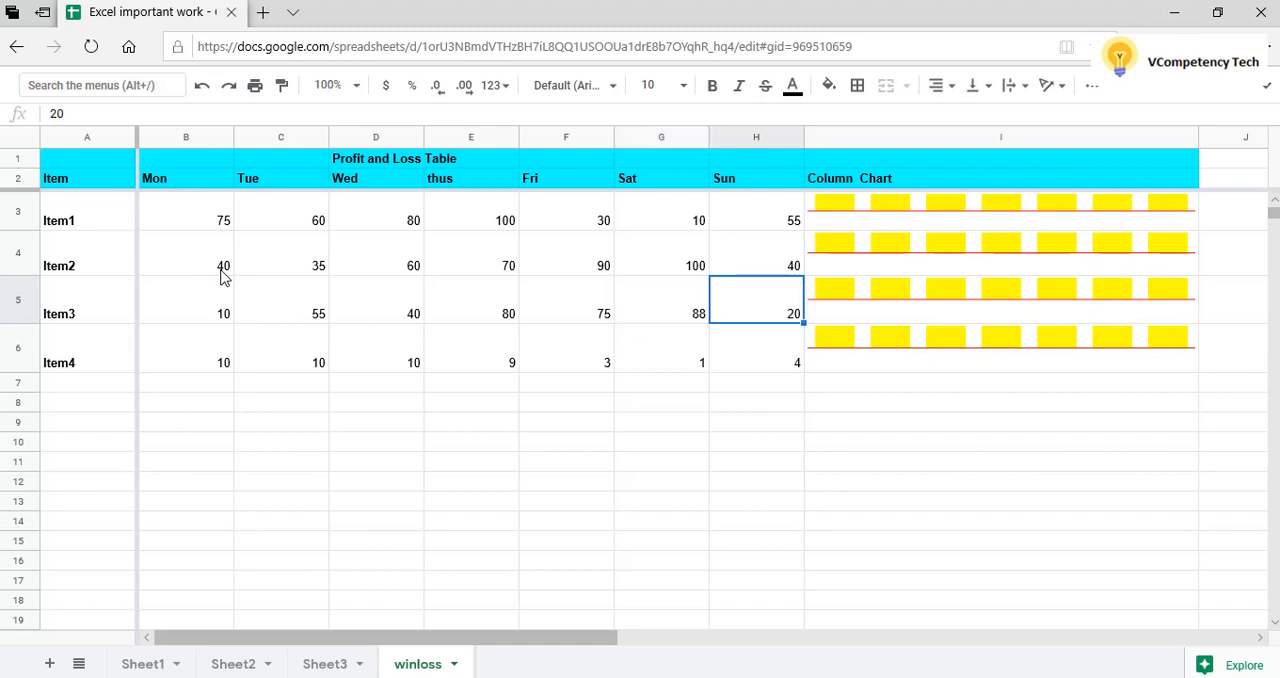
pyautogui.write('23')
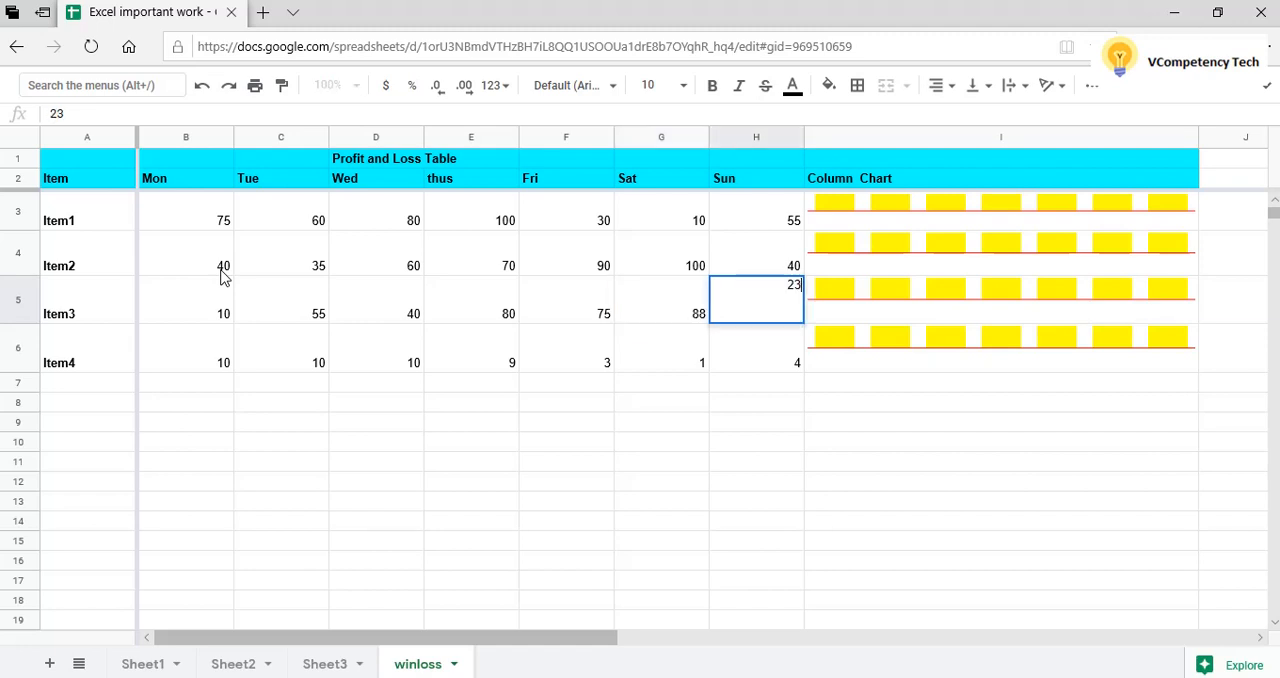
pyautogui.press('Return')
# Replace the Item4 values from Tue to Sun with 68, 60, 55, 75, 40 and 100.
pyautogui.press('Left')
pyautogui.press('Left')
pyautogui.press('Left')
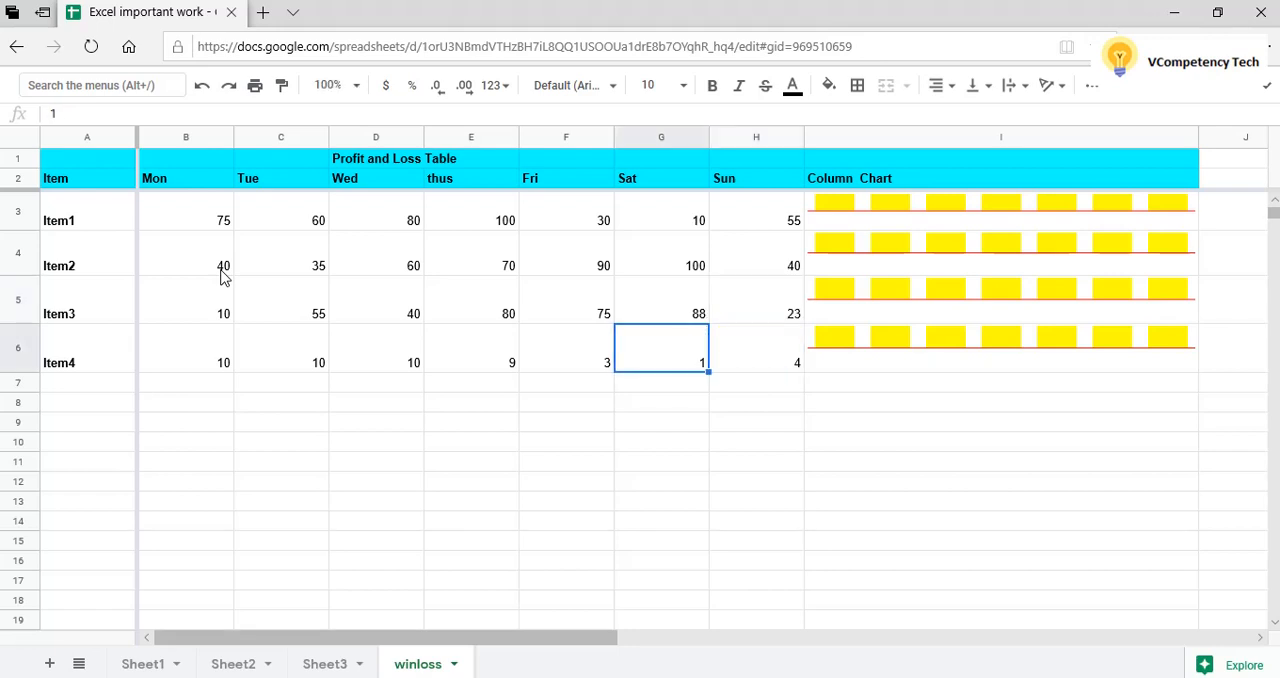
pyautogui.press('Left')
pyautogui.press('Right')
pyautogui.press('Right')
pyautogui.press('Right')
pyautogui.press('Right')
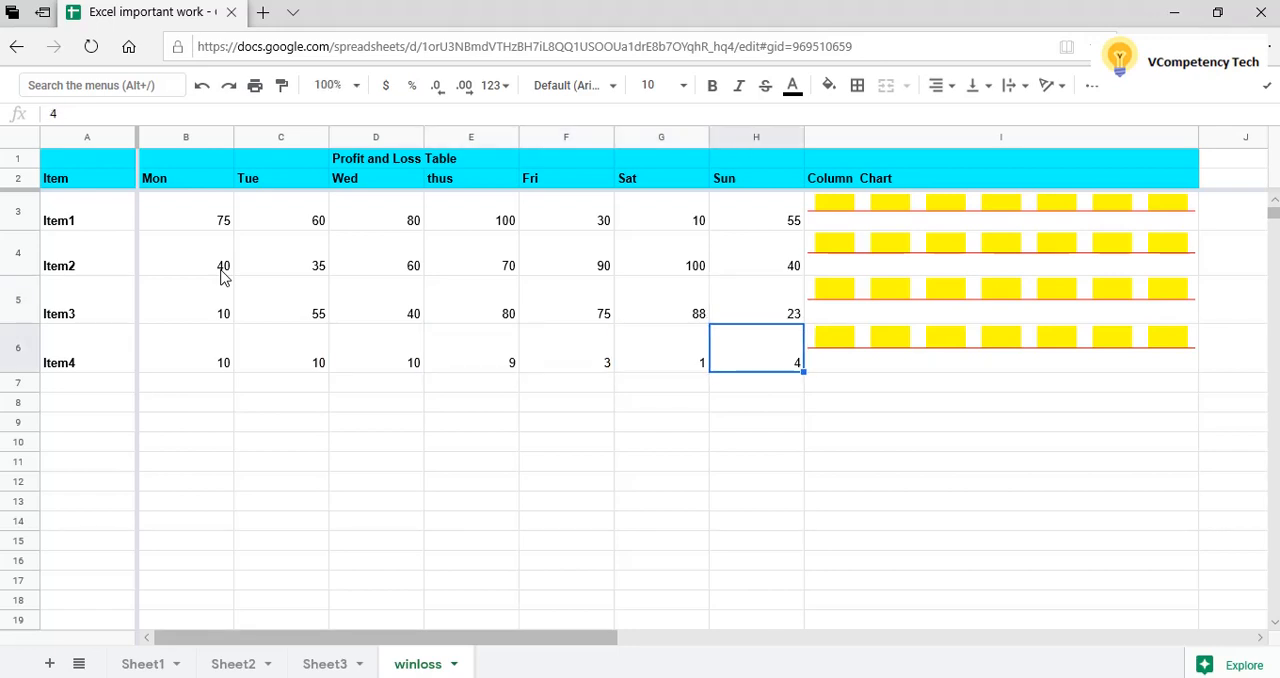
pyautogui.write('100')
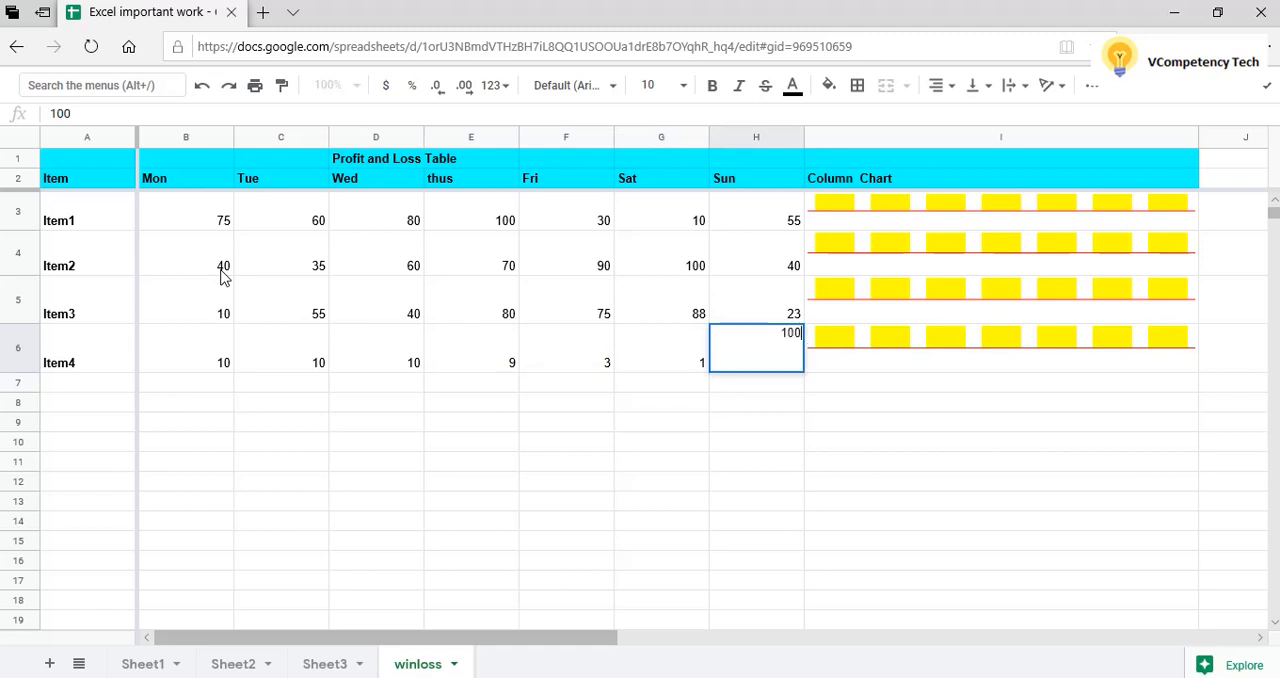
pyautogui.press('Left')
pyautogui.write('40')
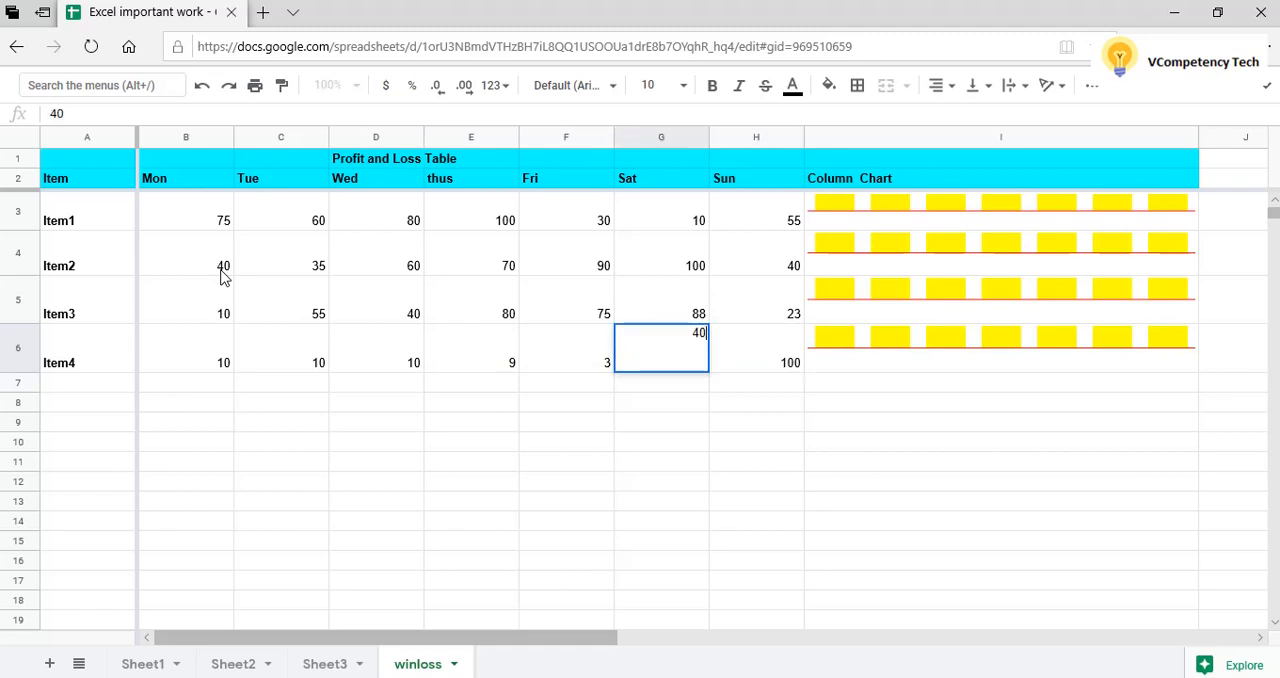
pyautogui.press('Left')
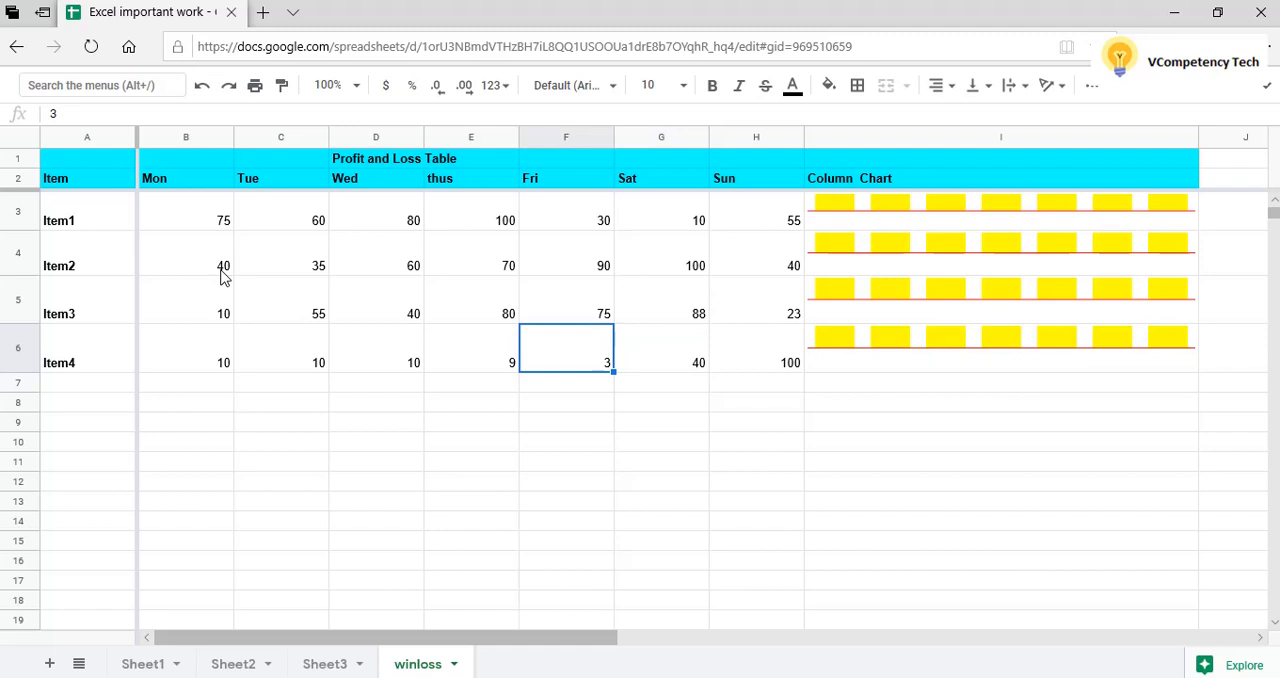
pyautogui.write('75')
pyautogui.press('Left')
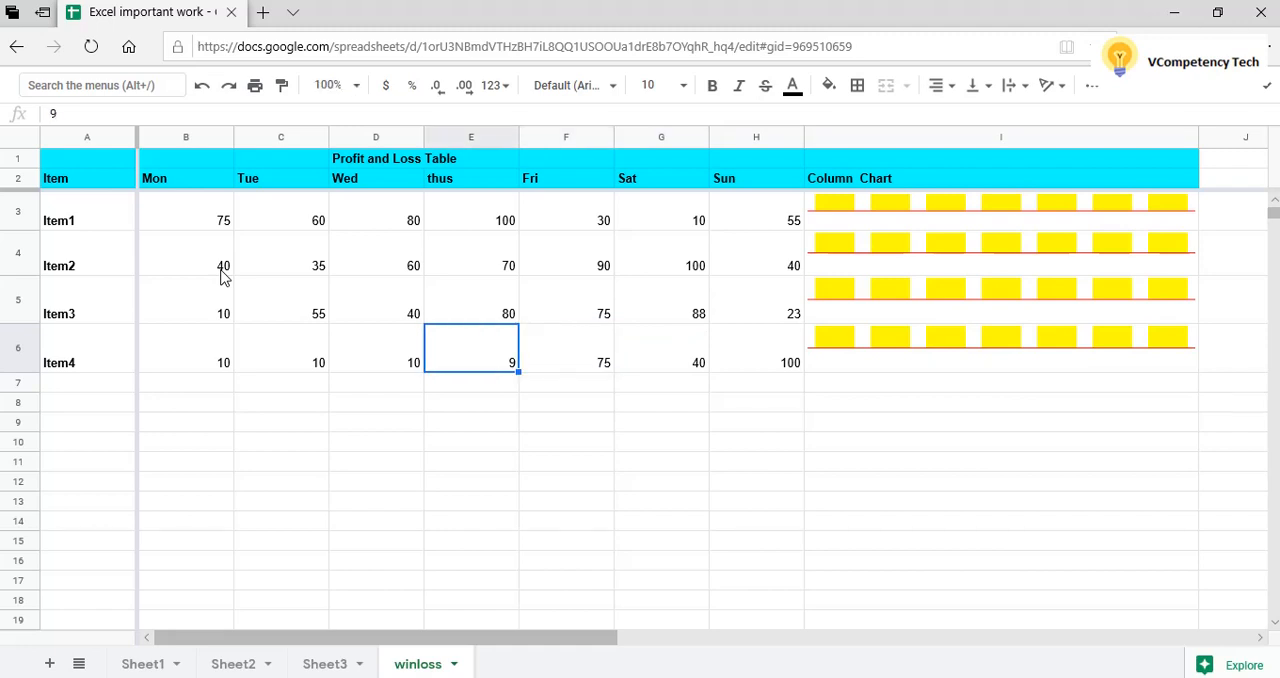
pyautogui.write('55')
pyautogui.press('Left')
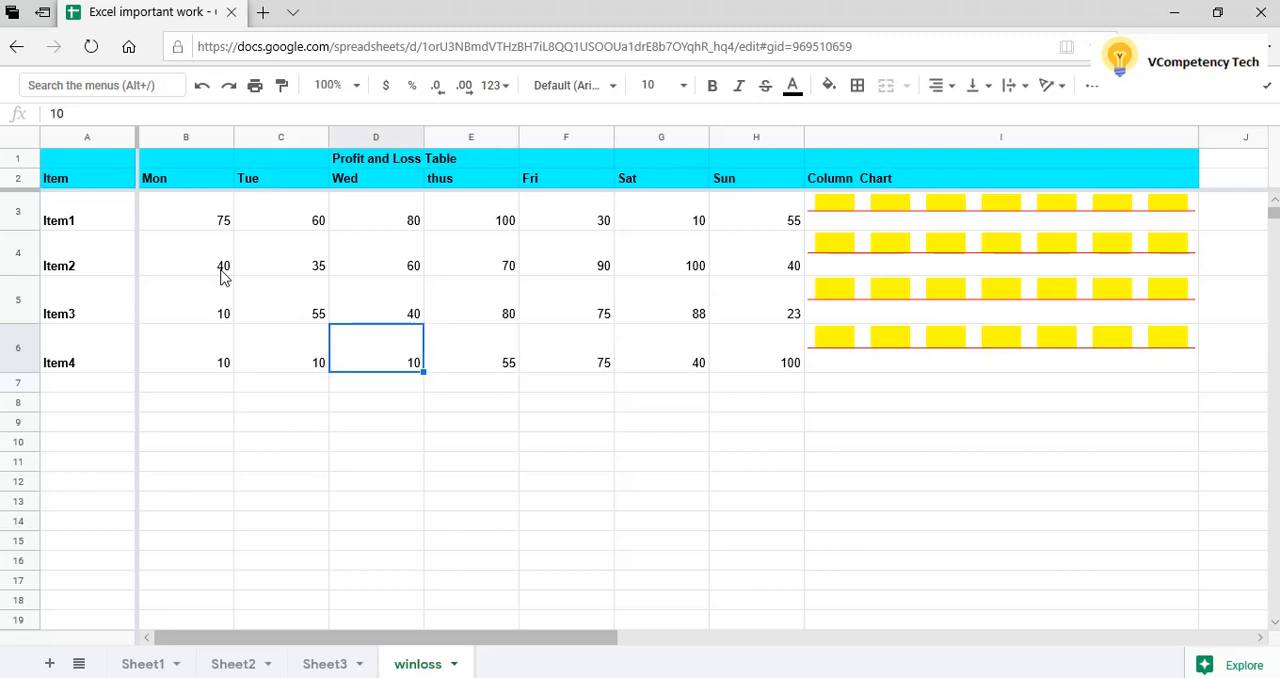
pyautogui.press('Left')
pyautogui.press('Right')
pyautogui.write('60')
pyautogui.press('Left')
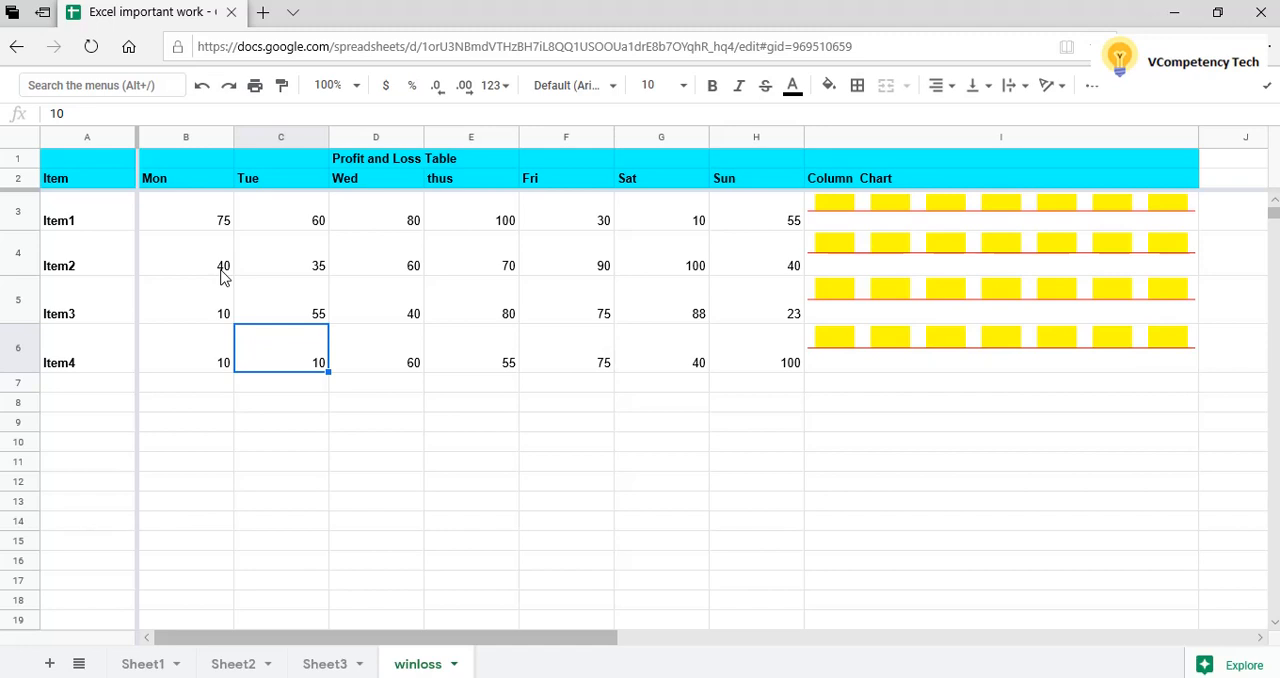
pyautogui.write('68')
pyautogui.press('Return')
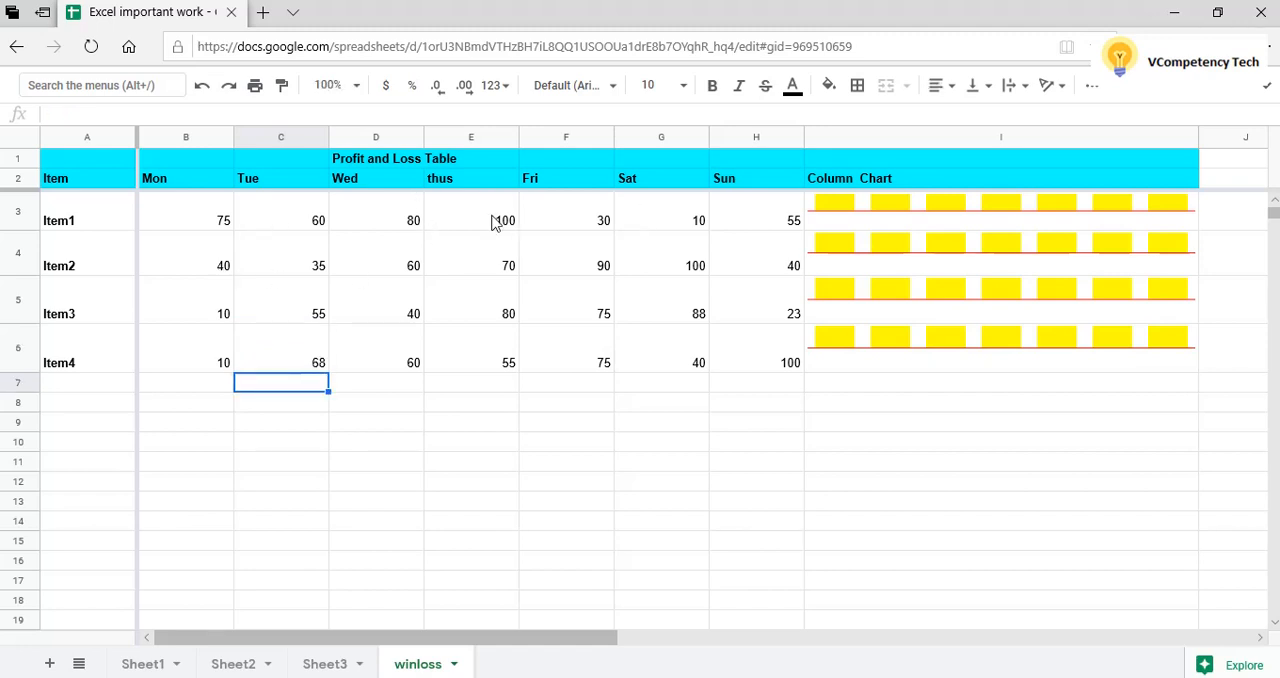
# Delete the "Profit and Loss Table" title from D1, then select Item1's Mon value in B3.
pyautogui.click(471, 160)
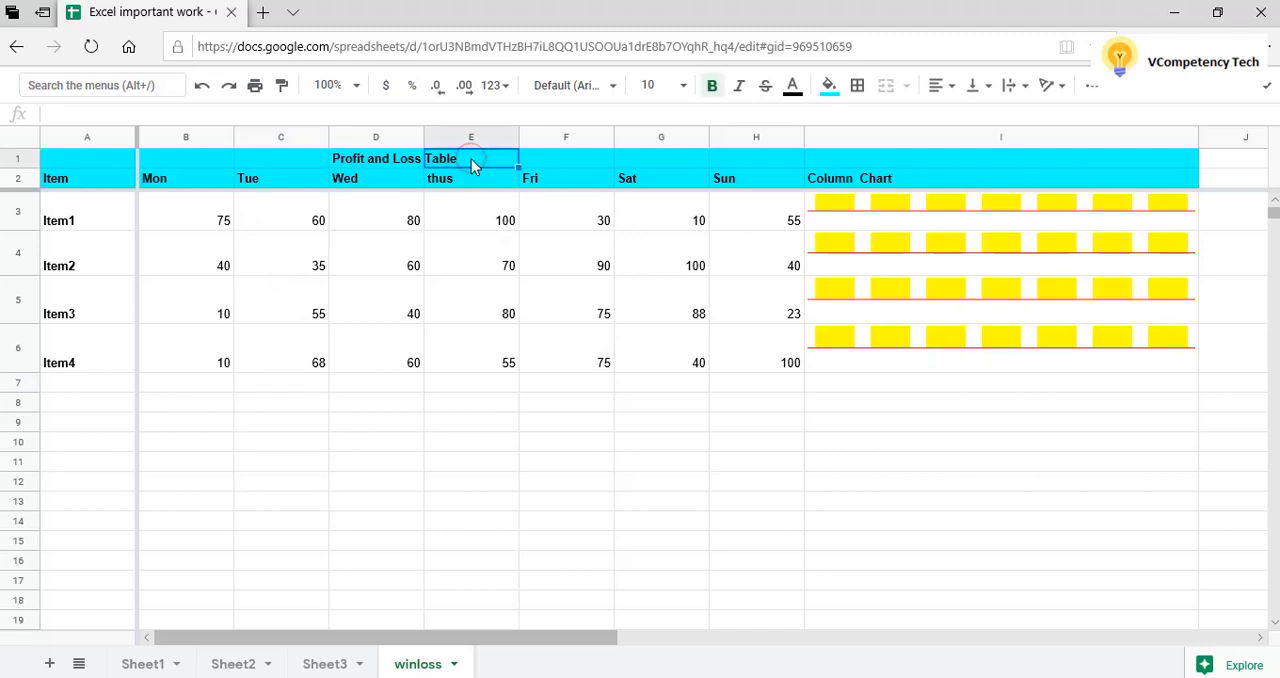
pyautogui.click(378, 163)
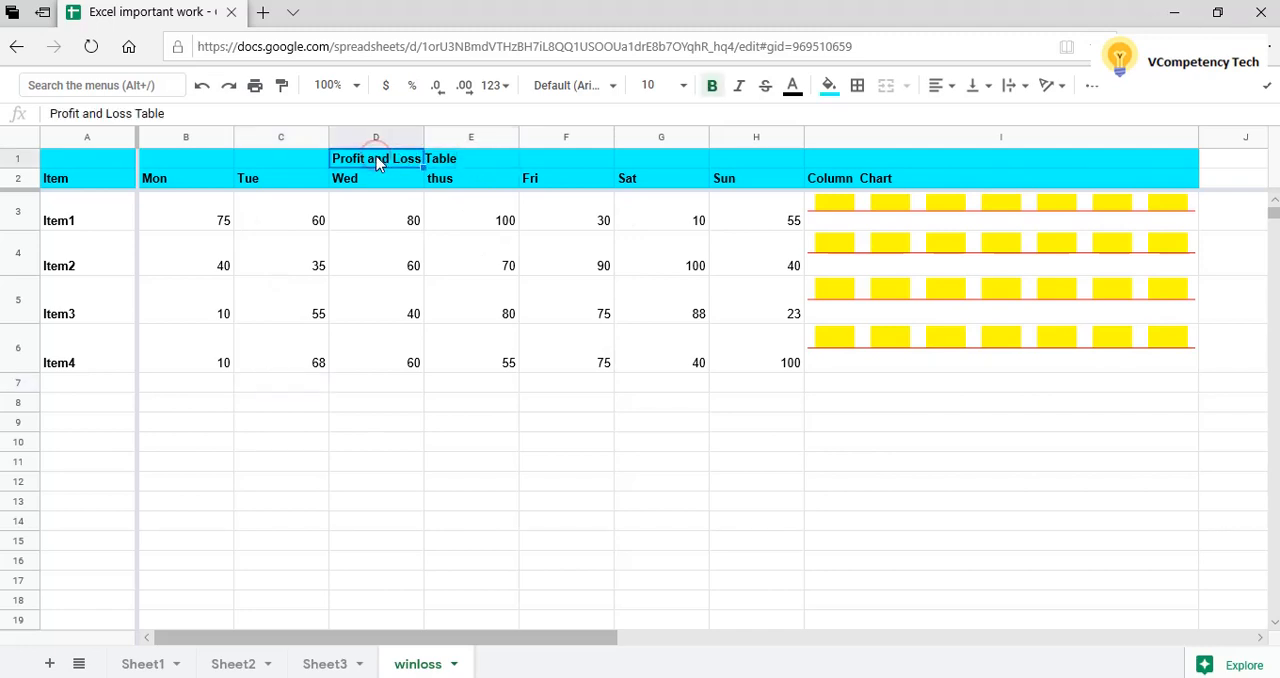
pyautogui.press('Delete')
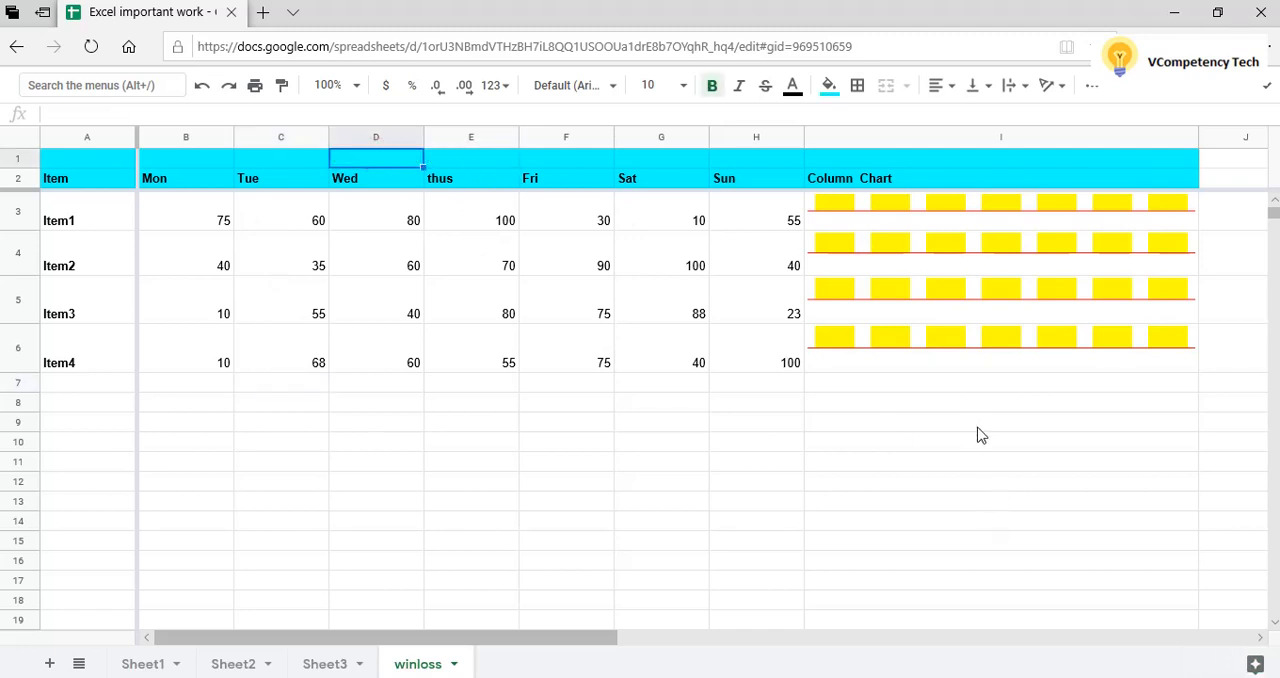
pyautogui.click(957, 428)
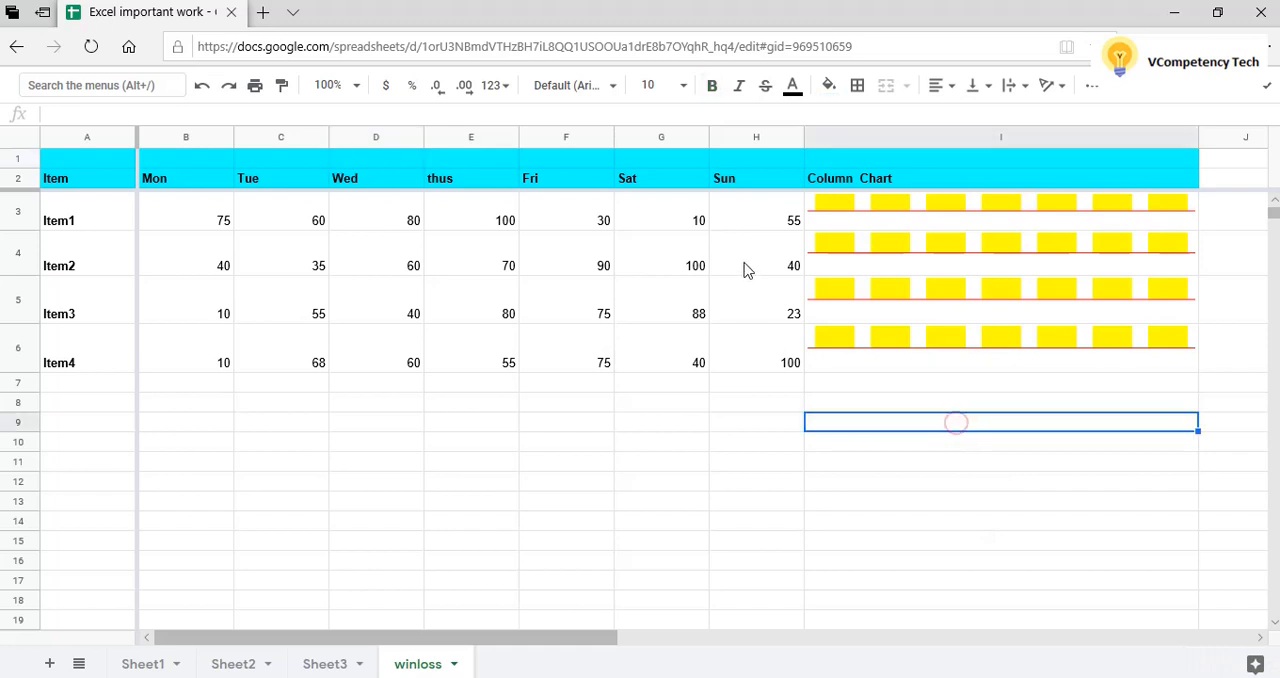
pyautogui.click(210, 228)
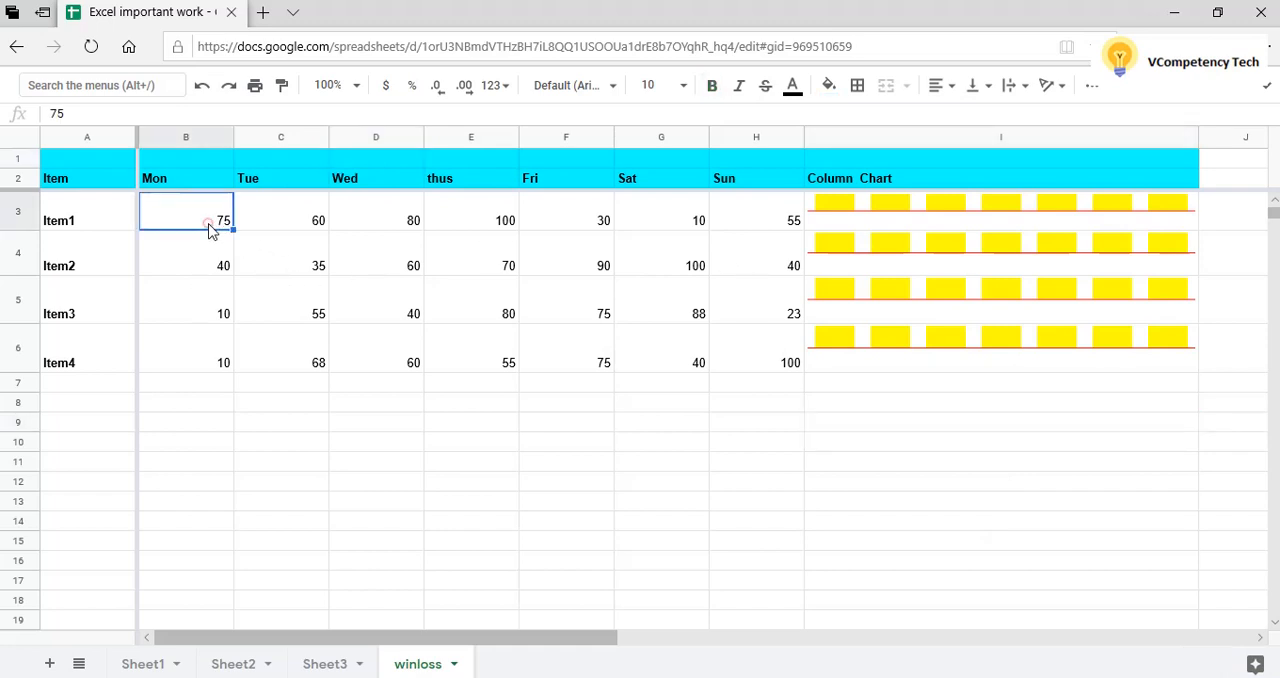
# Look through the Mon to Sun values of the table from Item1 to Item4, ending back on B3.
pyautogui.press('Right')
pyautogui.press('Right')
pyautogui.press('Right')
pyautogui.press('Right')
pyautogui.press('Right')
pyautogui.press('Right')
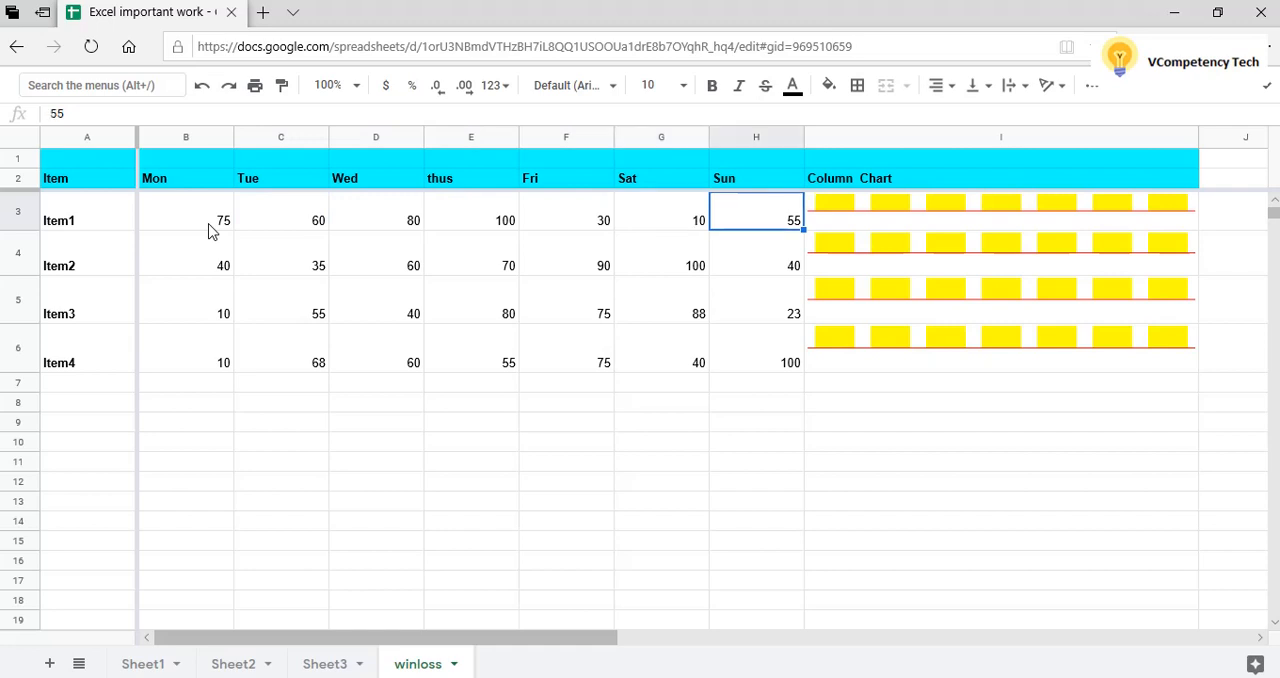
pyautogui.press('Down')
pyautogui.press('Down')
pyautogui.press('Down')
pyautogui.press('Left')
pyautogui.press('Left')
pyautogui.press('Left')
pyautogui.press('Left')
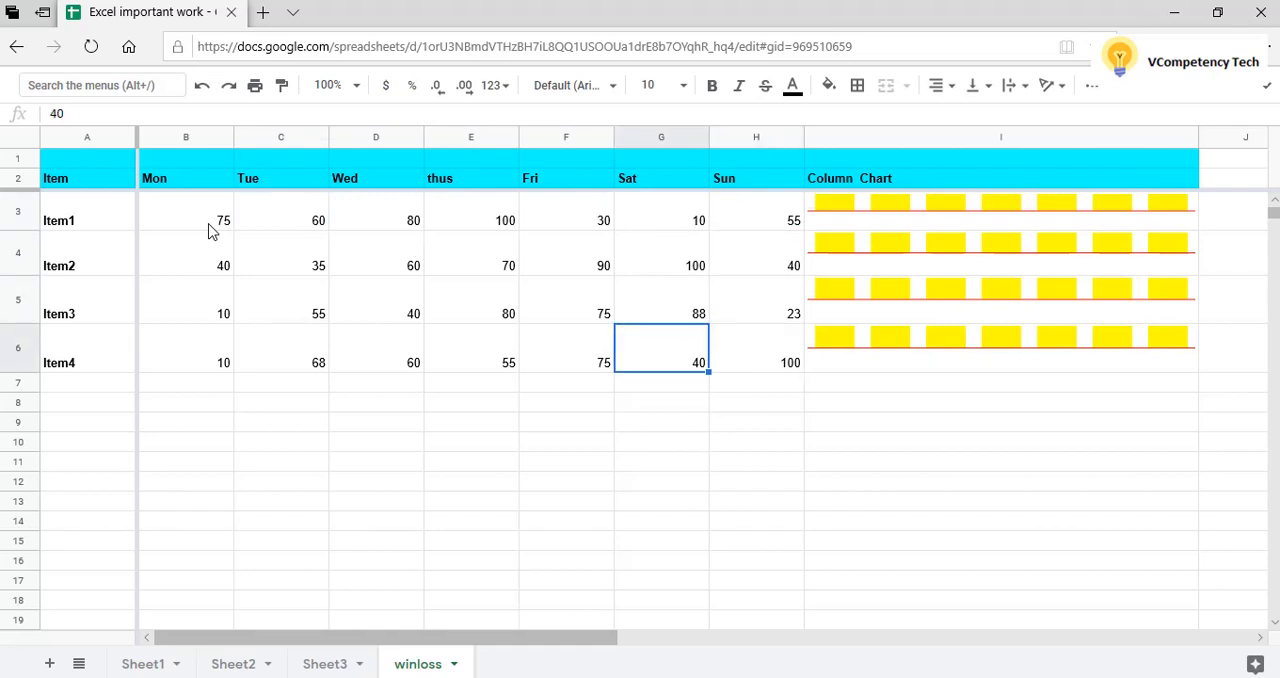
pyautogui.press('Left')
pyautogui.press('Left')
pyautogui.press('Up')
pyautogui.press('Up')
pyautogui.press('Up')
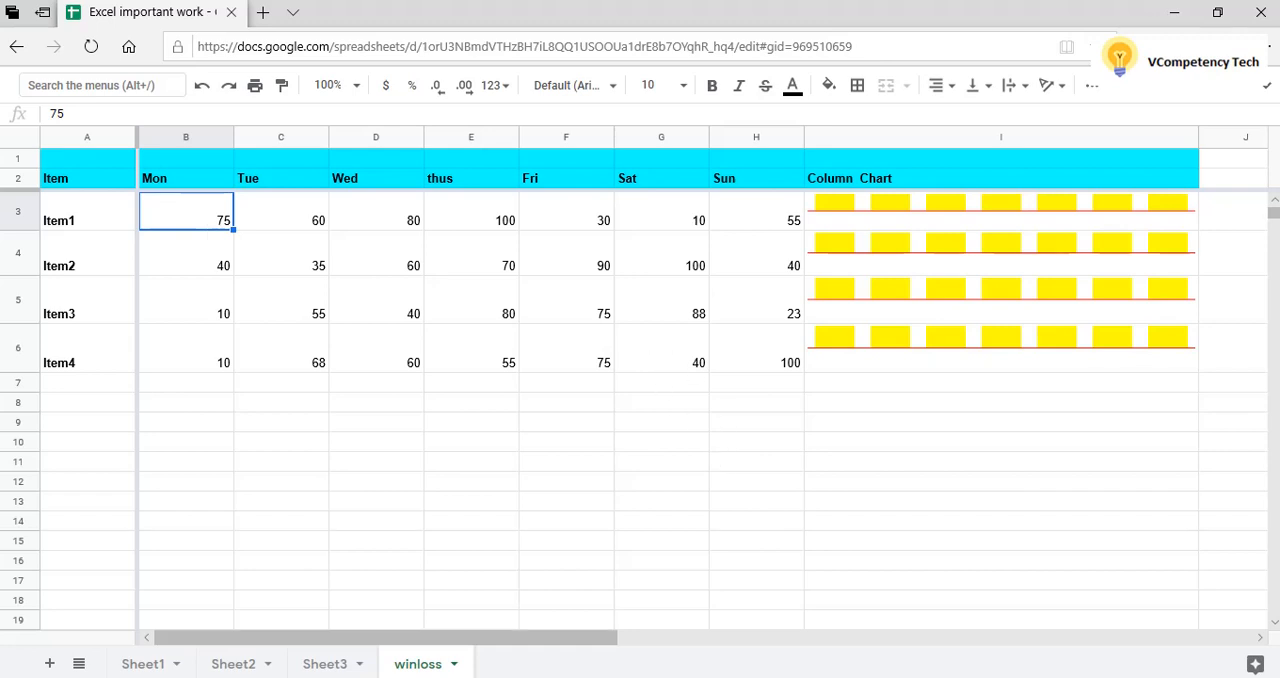
# Switch to the Notepad file of SPARKLINE formulas and examine the line with chart type "column".
pyautogui.click(666, 677)
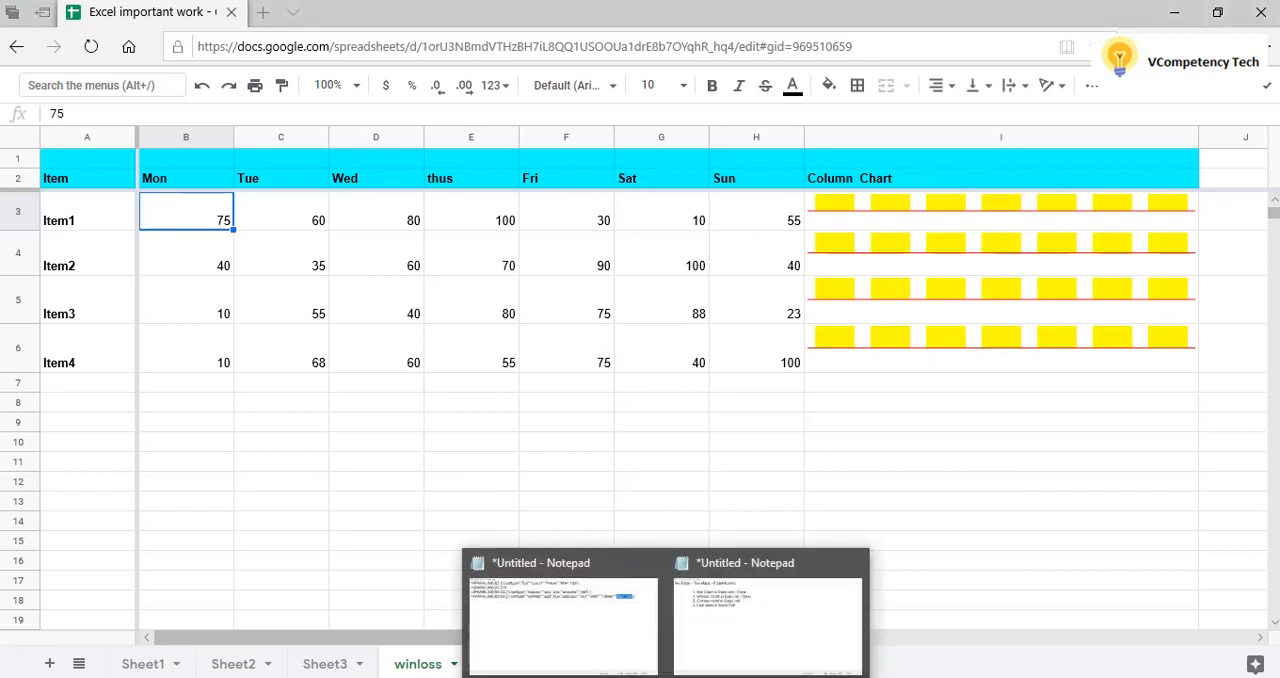
pyautogui.click(617, 655)
pyautogui.click(500, 331)
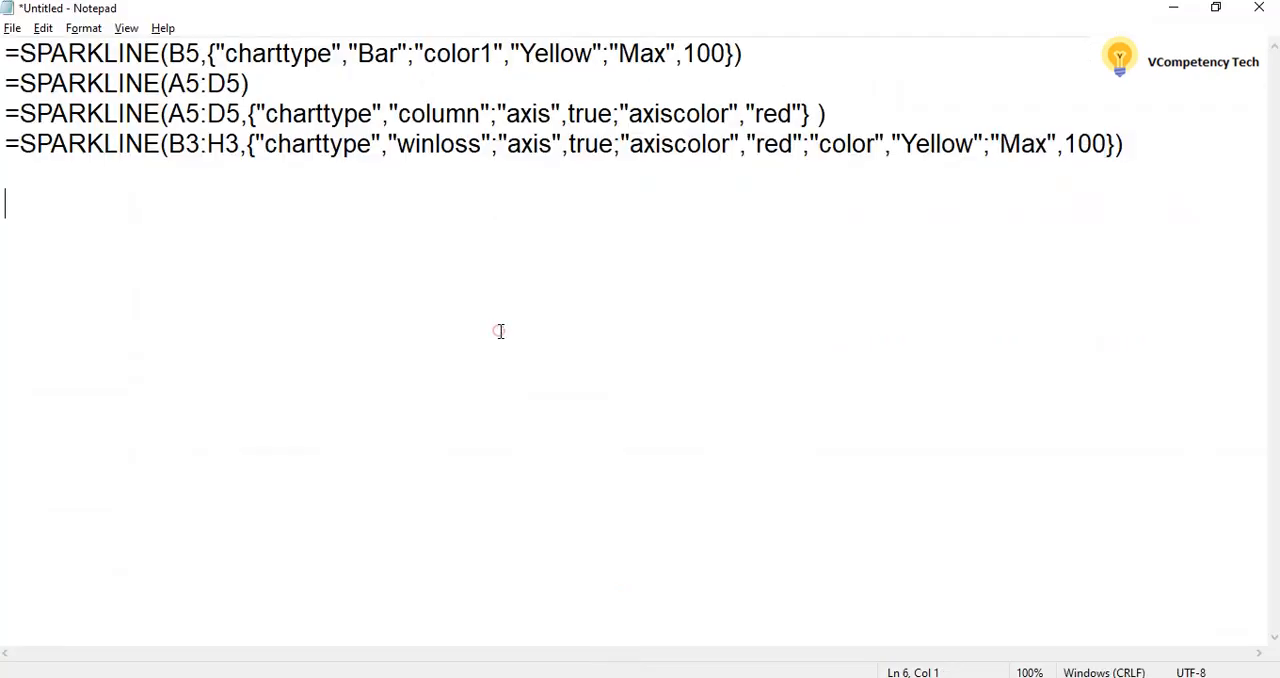
pyautogui.click(835, 112)
pyautogui.moveTo(835, 112); pyautogui.dragTo(5, 108)
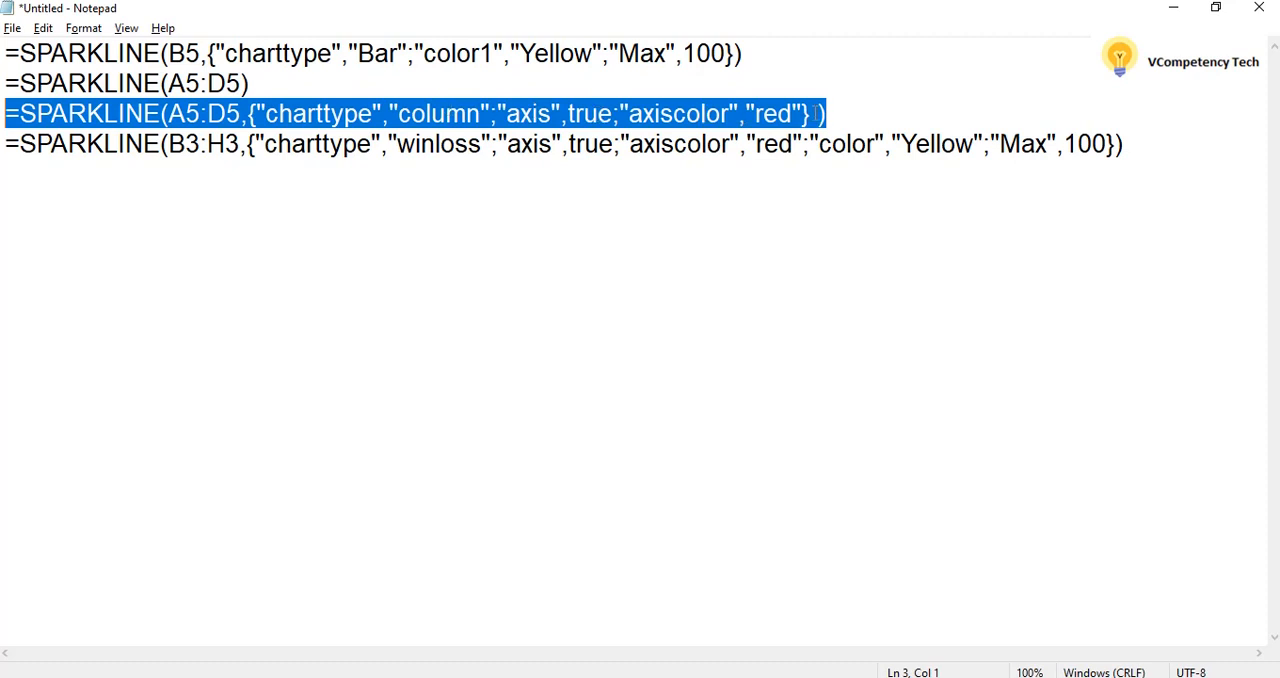
pyautogui.click(851, 111)
pyautogui.moveTo(857, 106); pyautogui.dragTo(4, 112)
pyautogui.click(449, 207)
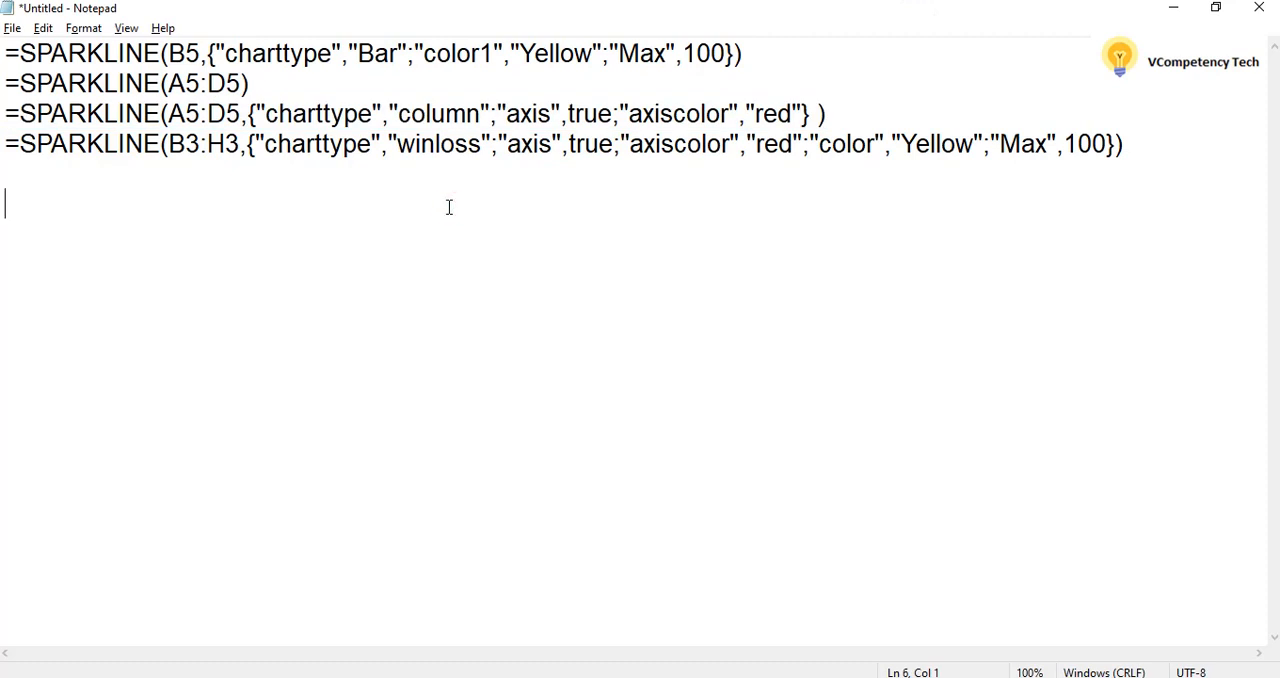
# Check Item1's Mon and Sun cells in the sheet, and change the column formula's range in Notepad to B3:H5.
pyautogui.hotkey('alt', 'Tab')
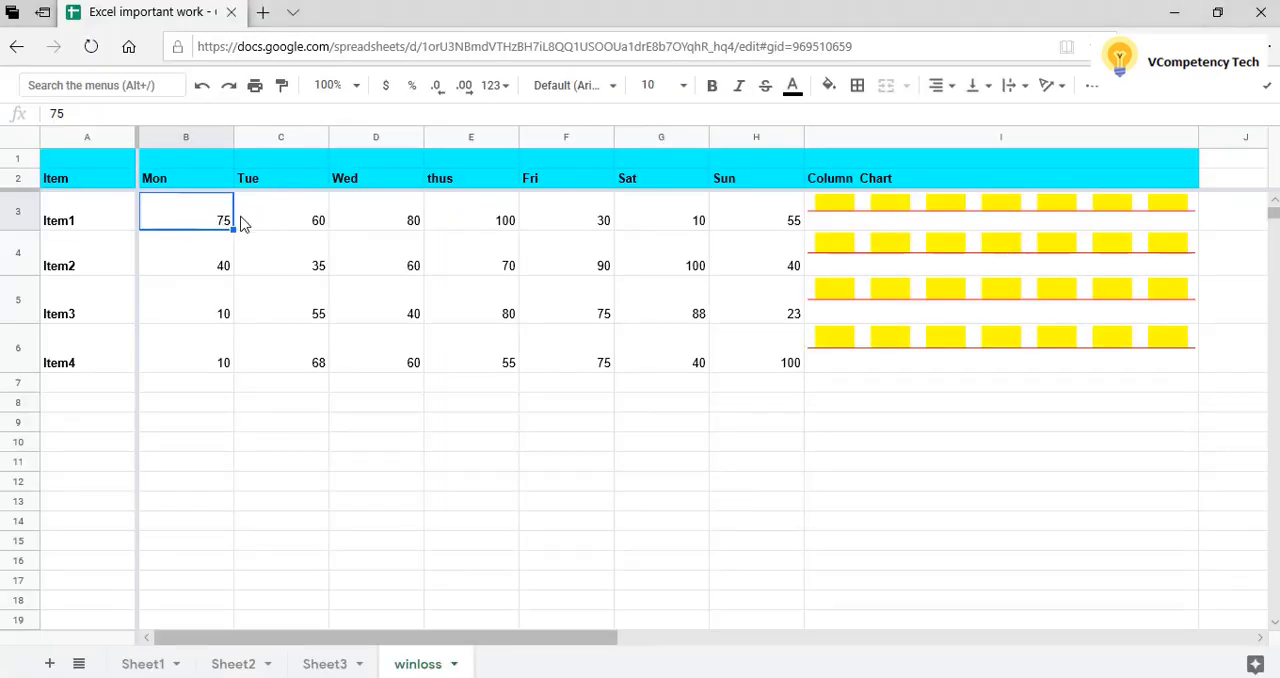
pyautogui.click(192, 222)
pyautogui.click(744, 220)
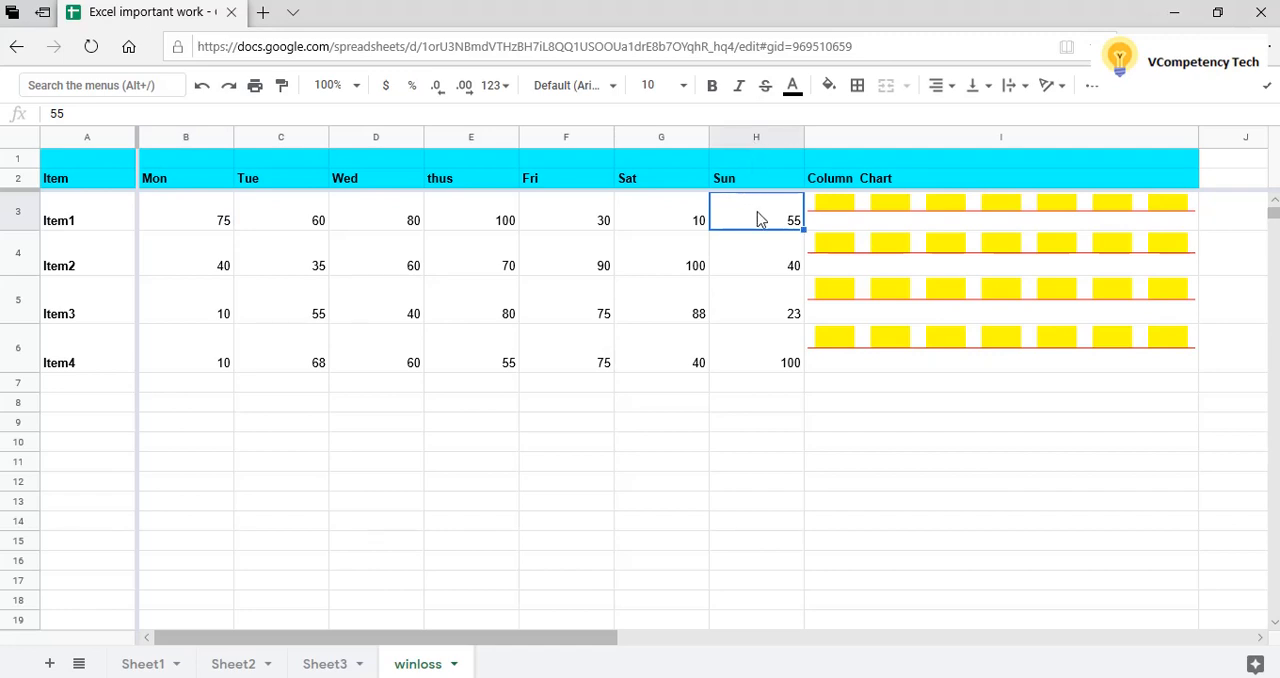
pyautogui.hotkey('alt', 'Tab')
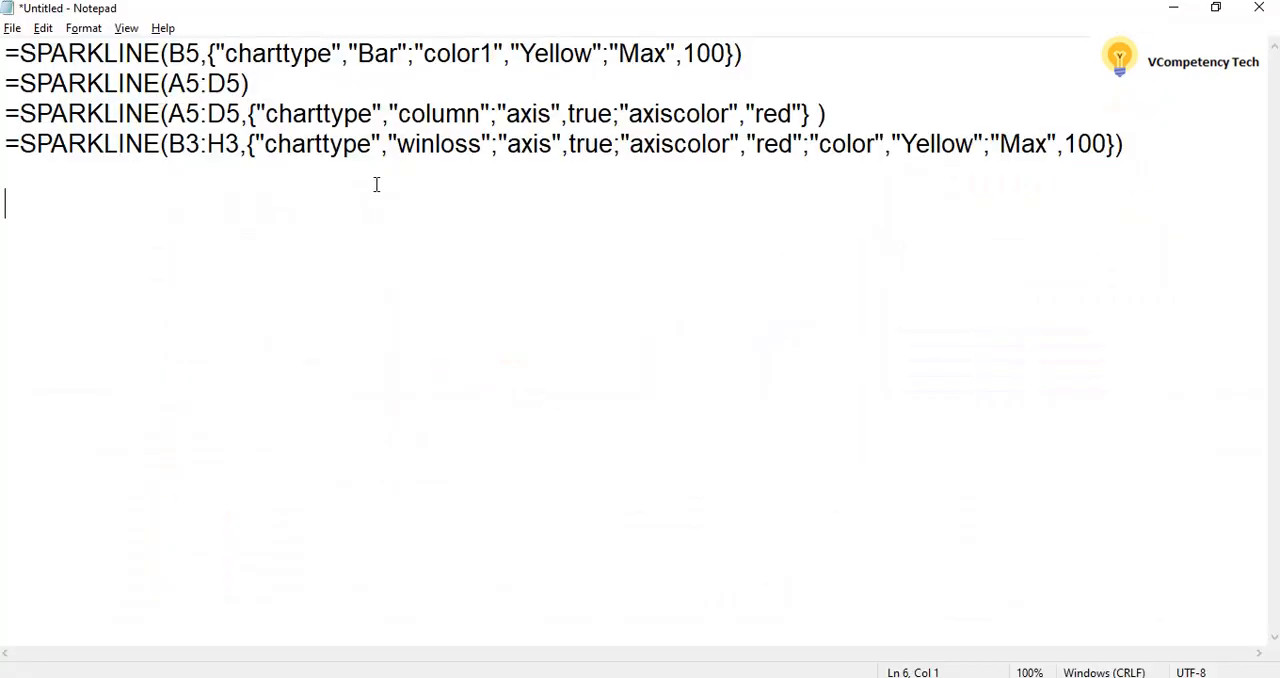
pyautogui.click(196, 113)
pyautogui.press('BackSpace')
pyautogui.press('BackSpace')
pyautogui.write('B3')
pyautogui.press('Delete')
pyautogui.write('H')
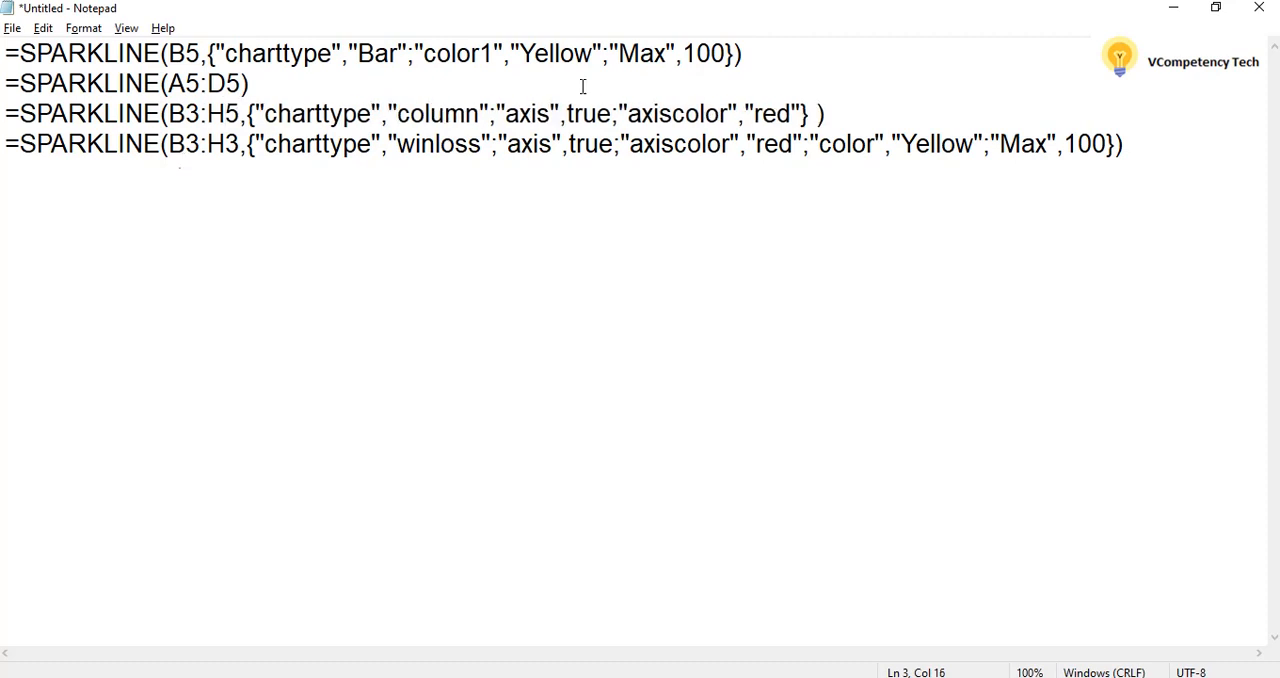
# Copy the column SPARKLINE formula with range B3:H5 from Notepad and paste it over the winloss formula in I3.
pyautogui.moveTo(834, 114); pyautogui.dragTo(2, 122)
pyautogui.hotkey('ctrl', 'c')
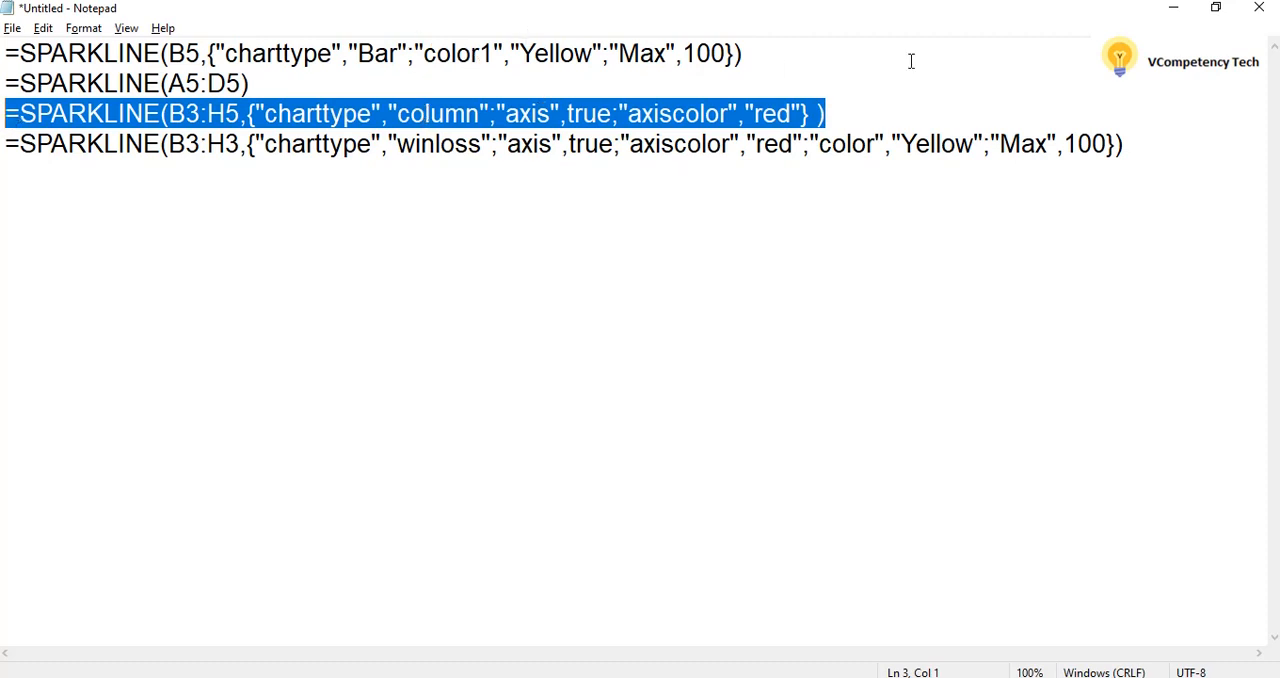
pyautogui.click(1173, 7)
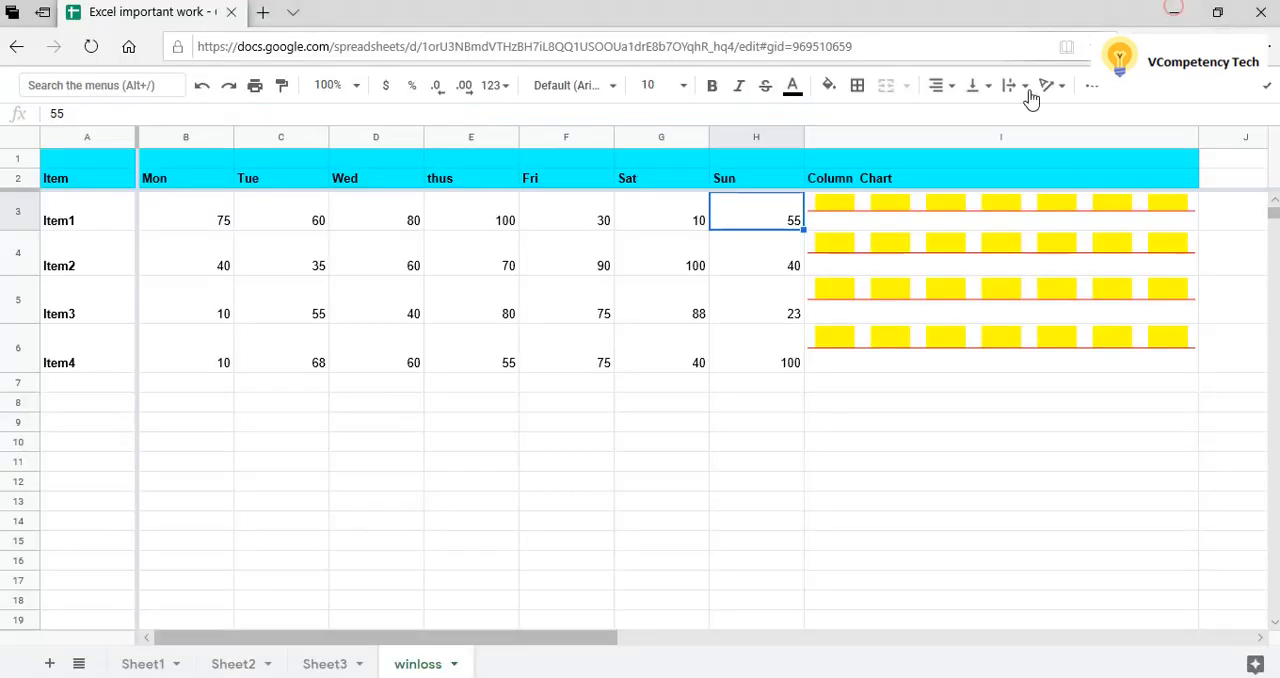
pyautogui.click(925, 231)
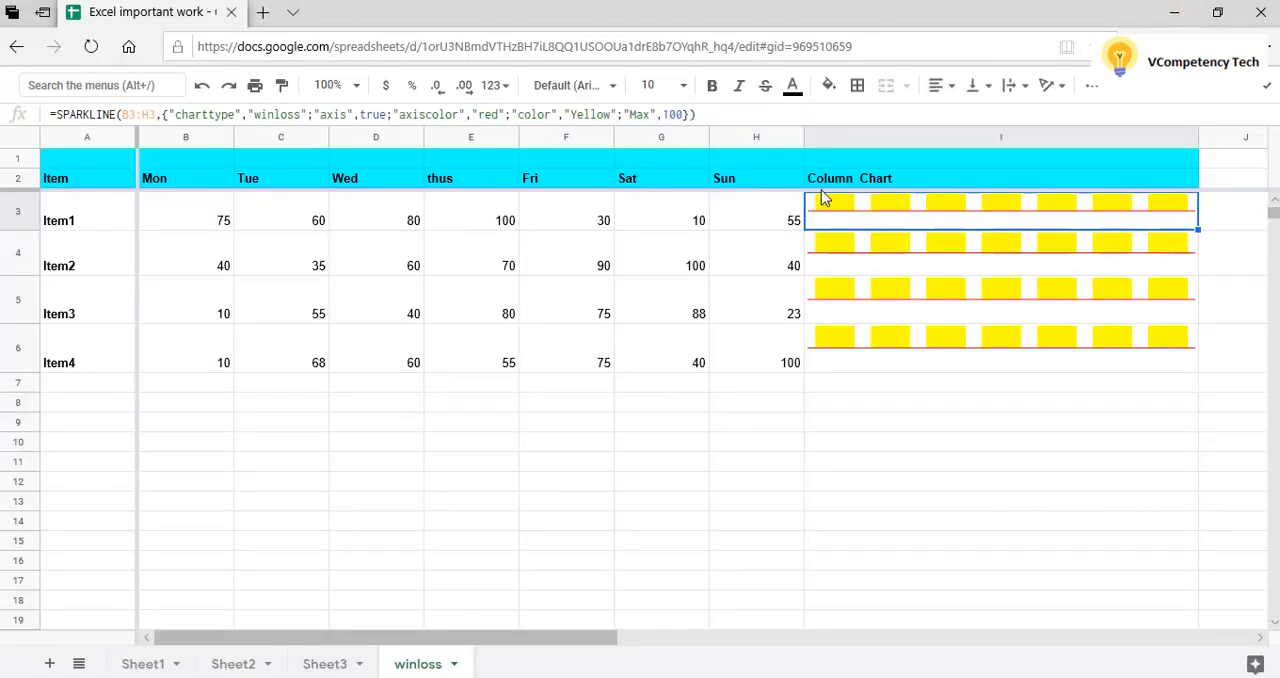
pyautogui.click(716, 114)
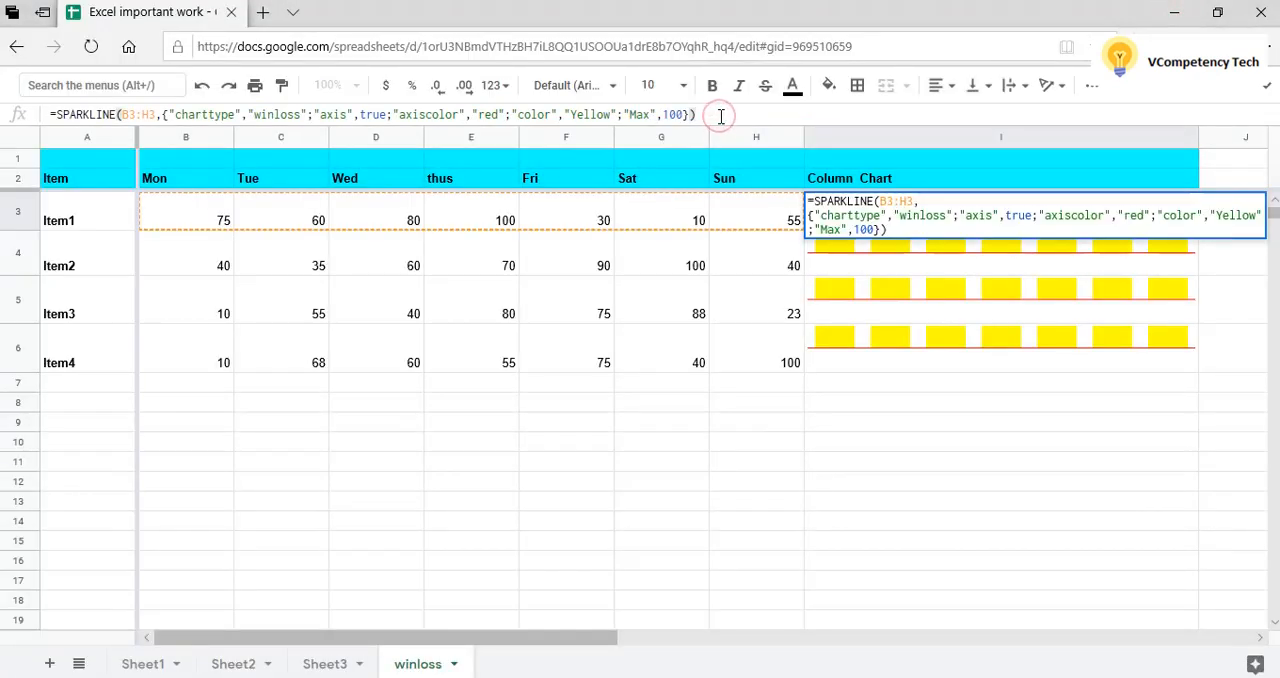
pyautogui.moveTo(697, 114); pyautogui.dragTo(38, 114)
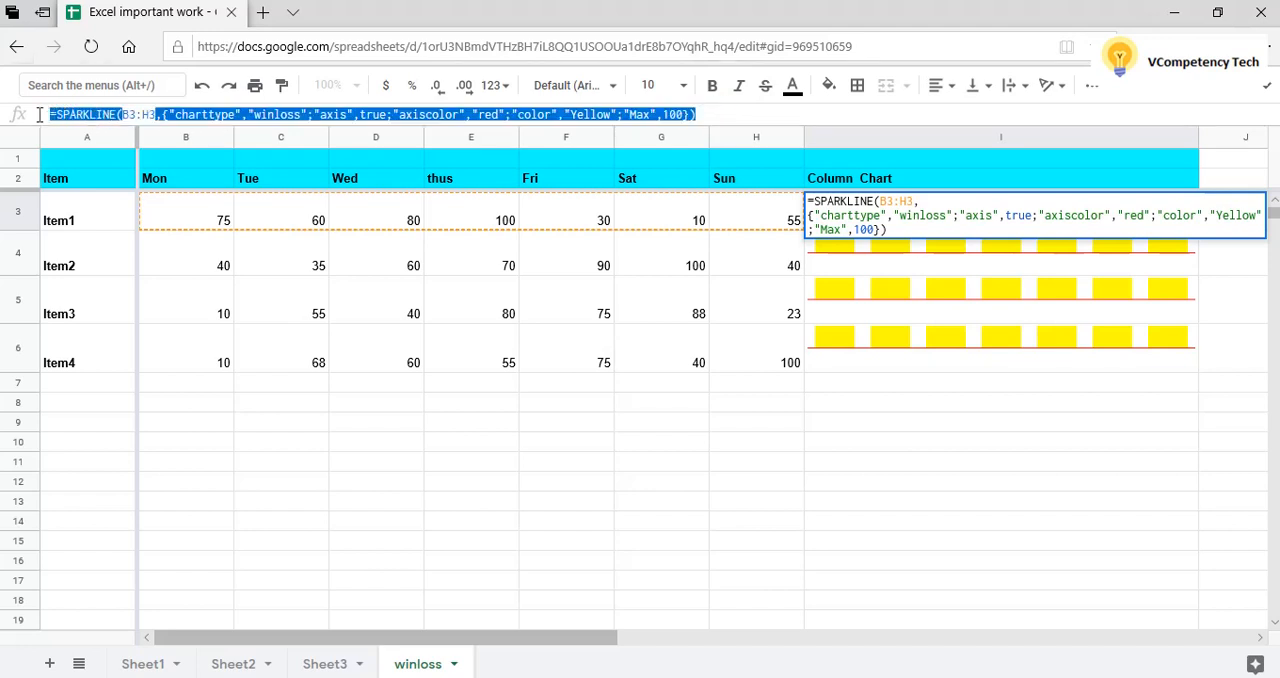
pyautogui.hotkey('ctrl', 'v')
pyautogui.press('Return')
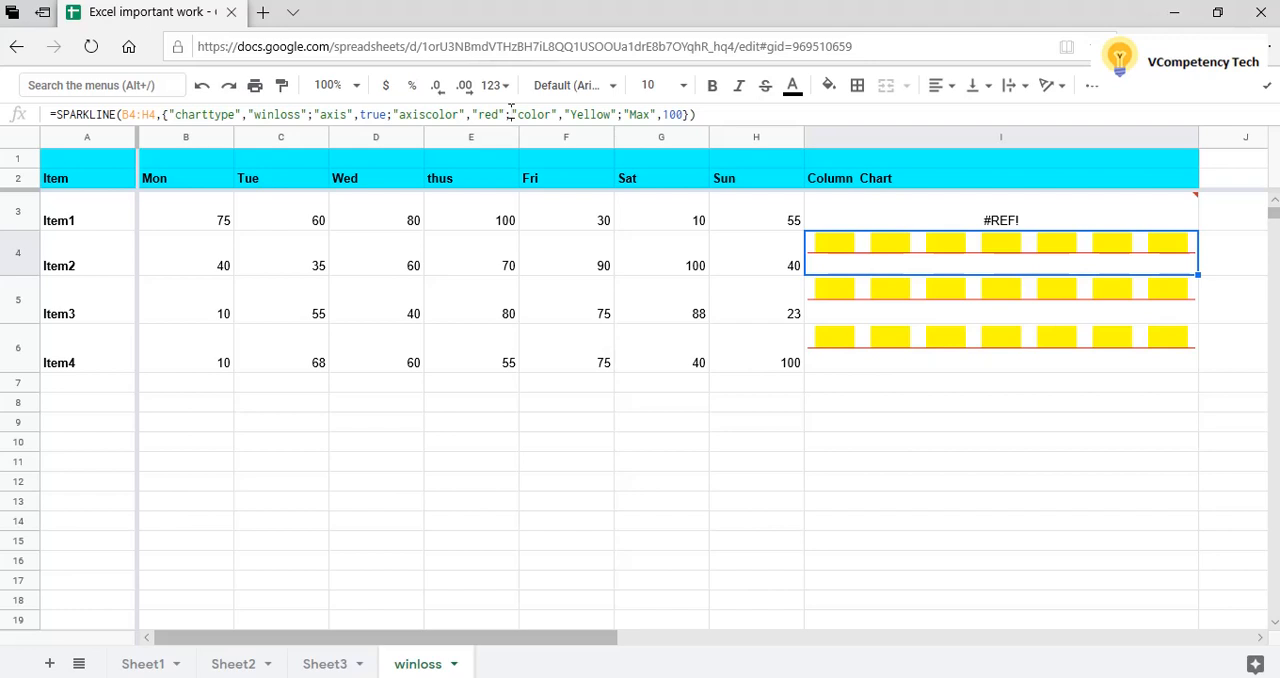
# Try to remove the "color","Yellow" and "Max" options from Item2's winloss SPARKLINE formula in I4.
pyautogui.click(512, 114)
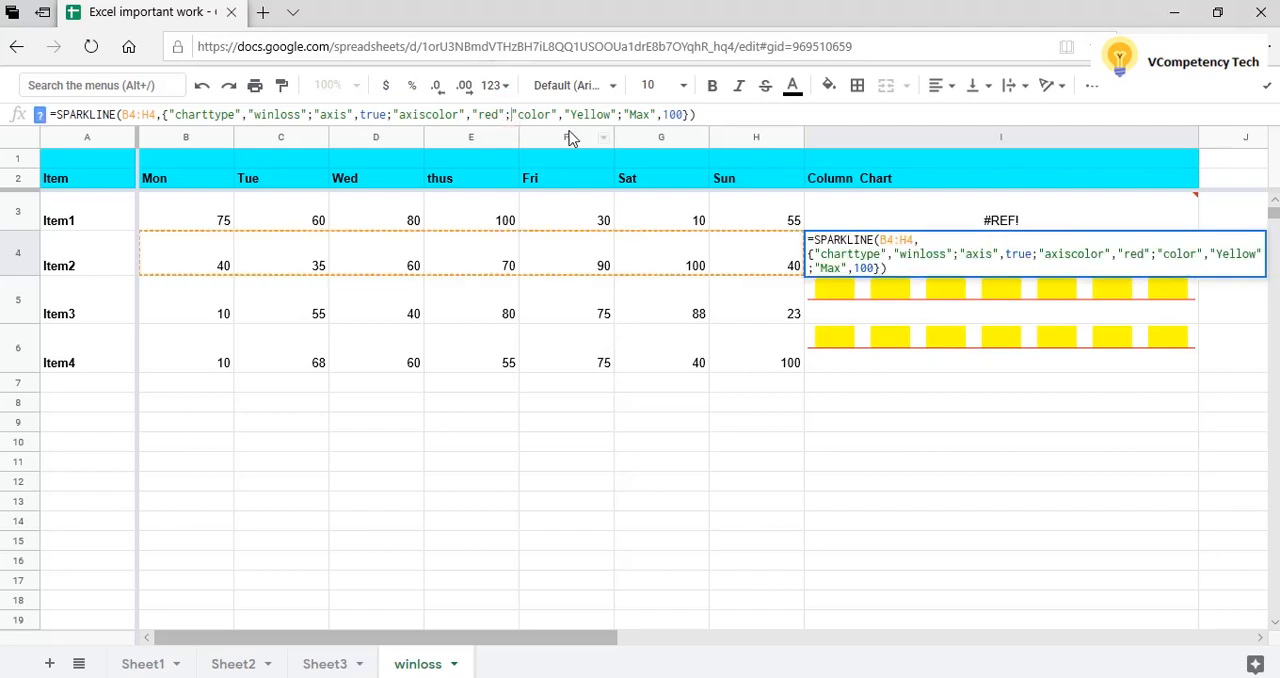
pyautogui.press('Delete')
pyautogui.press('Delete')
pyautogui.press('Delete')
pyautogui.press('Delete')
pyautogui.press('Delete')
pyautogui.press('Delete')
pyautogui.press('Delete')
pyautogui.press('Delete')
pyautogui.press('Delete')
pyautogui.press('Delete')
pyautogui.press('Delete')
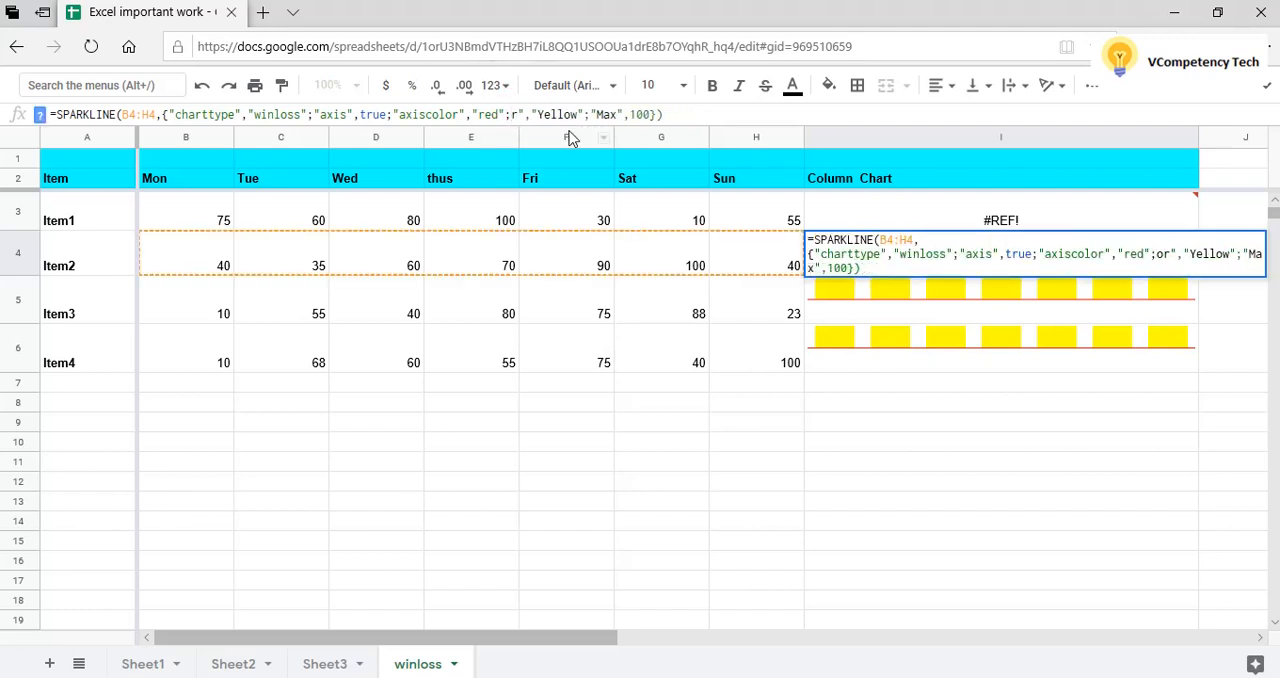
pyautogui.press('Delete')
pyautogui.press('Delete')
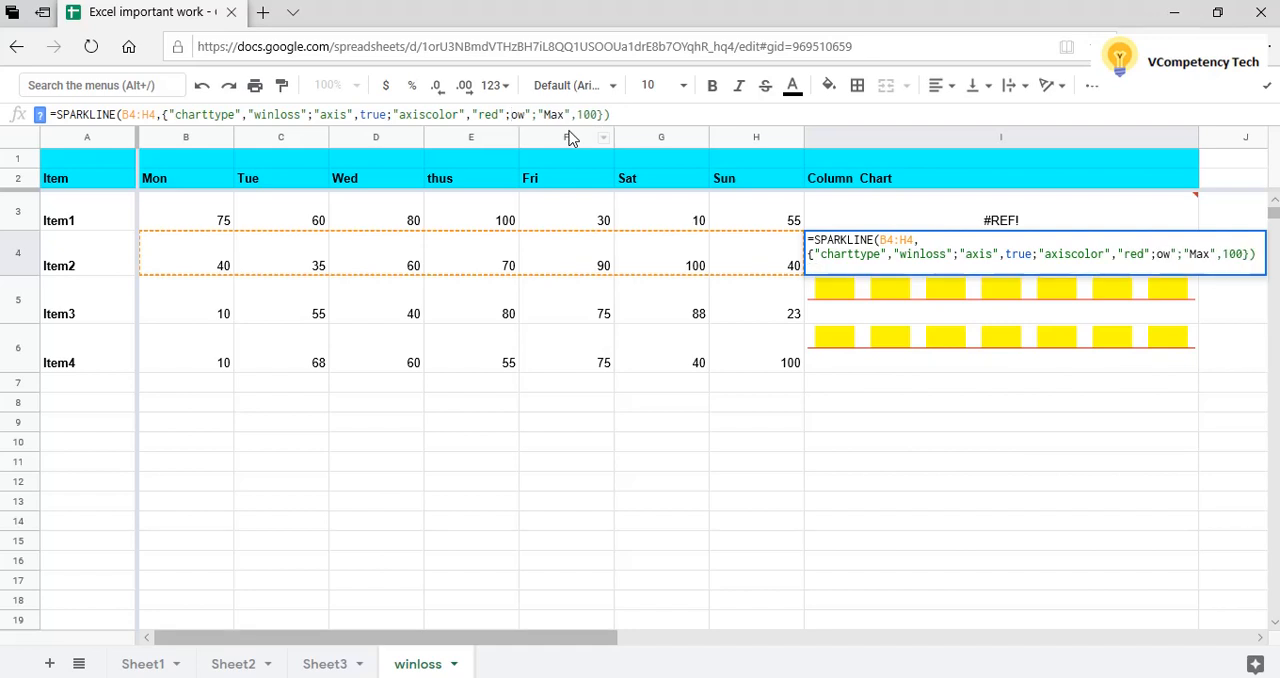
pyautogui.press('Delete')
pyautogui.press('Delete')
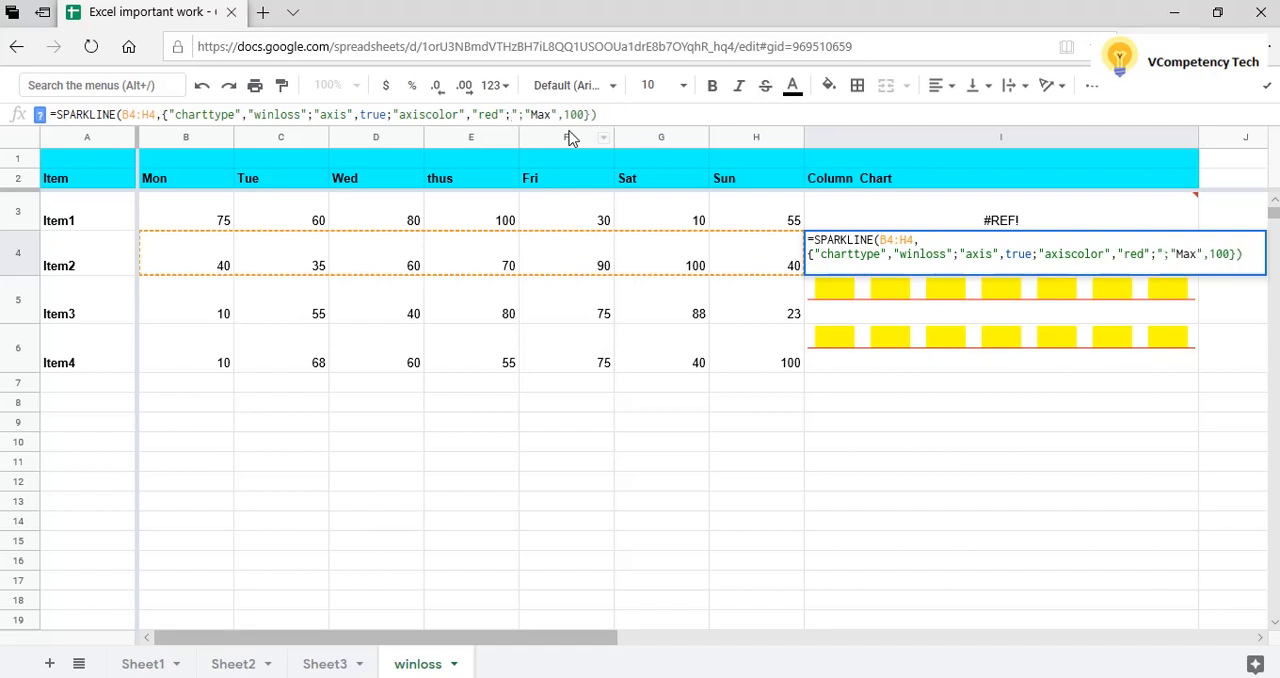
pyautogui.press('Delete')
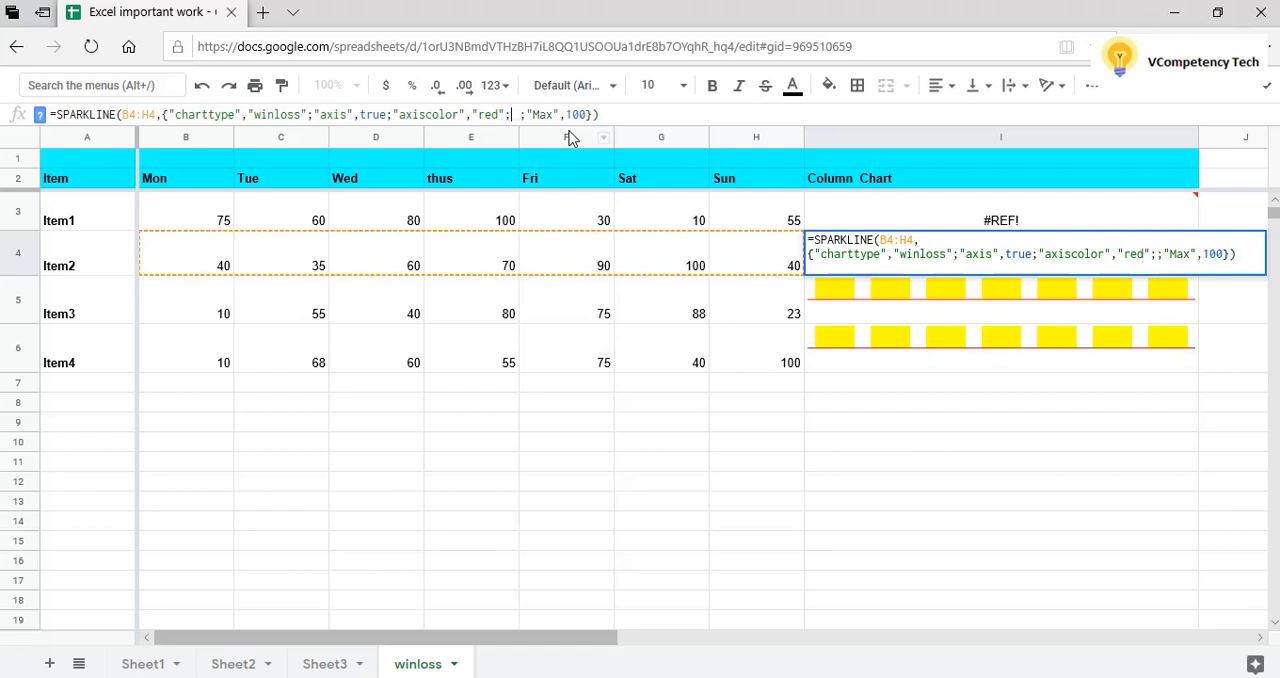
pyautogui.press('Delete')
pyautogui.press('Delete')
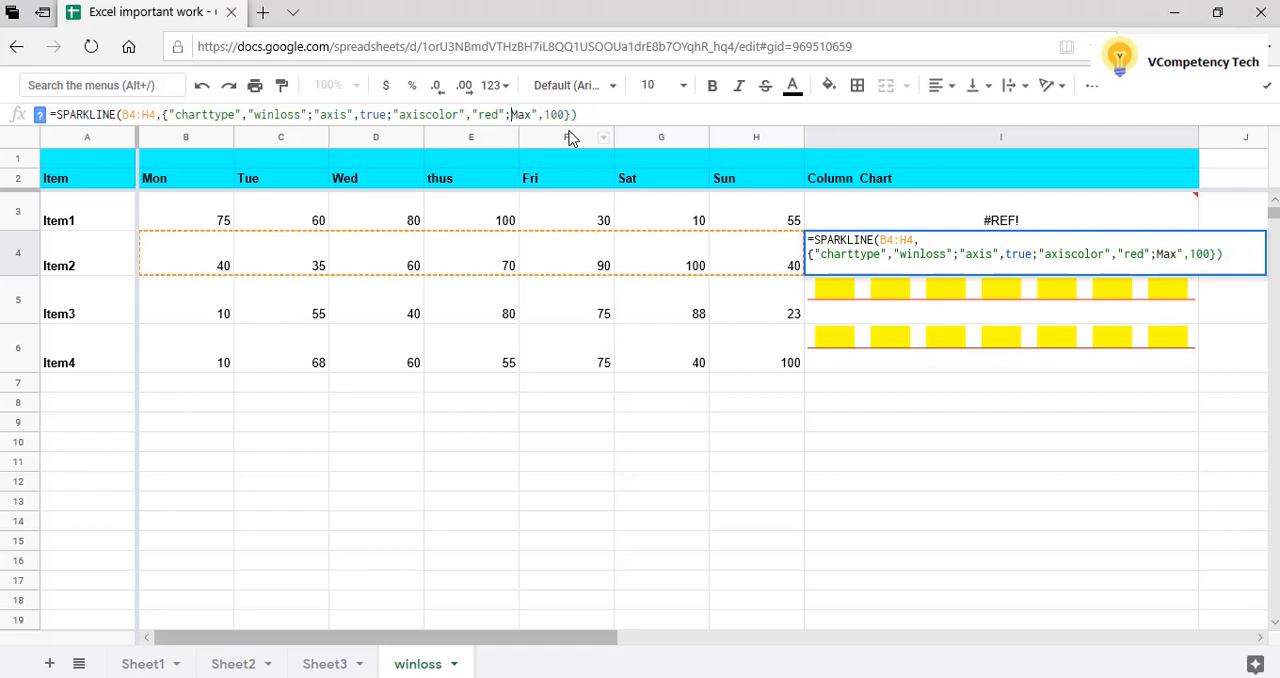
pyautogui.press('Delete')
pyautogui.press('Delete')
pyautogui.press('Delete')
pyautogui.press('Delete')
pyautogui.press('Delete')
pyautogui.press('Delete')
pyautogui.press('Delete')
pyautogui.press('Delete')
pyautogui.press('Return')
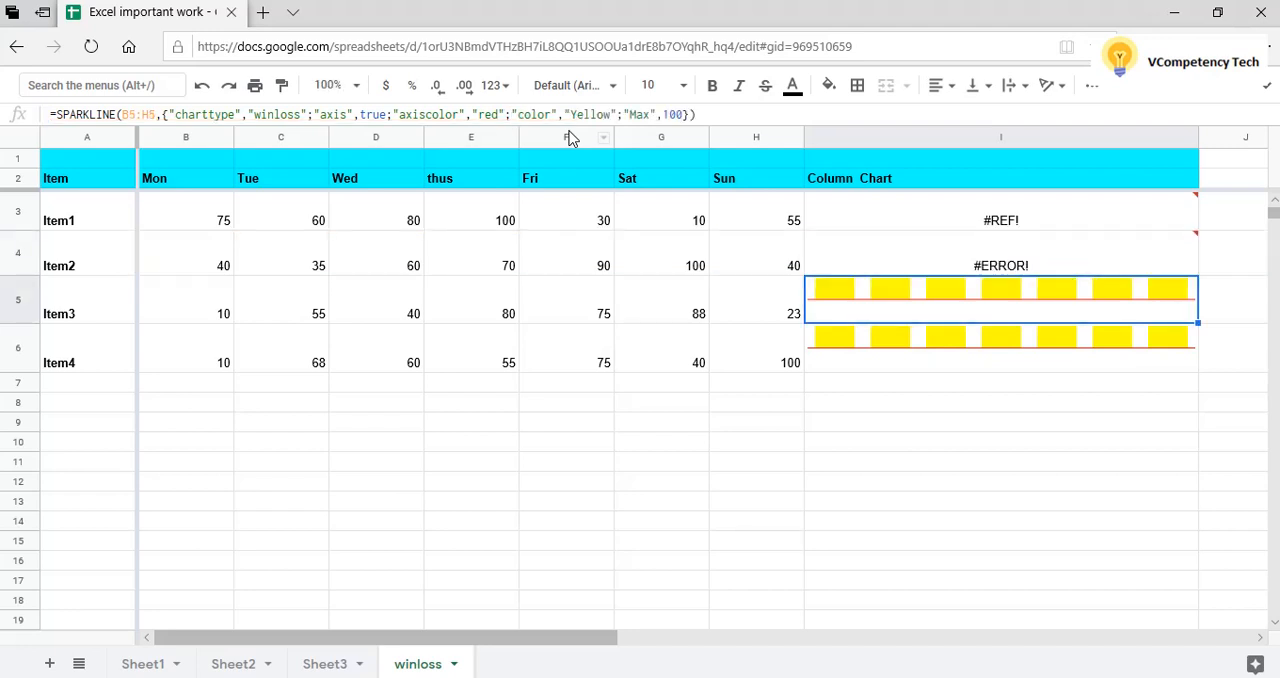
# Undo the formula changes in I4 and I3, then reselect Item1's chart cell I3.
pyautogui.hotkey('ctrl', 'z')
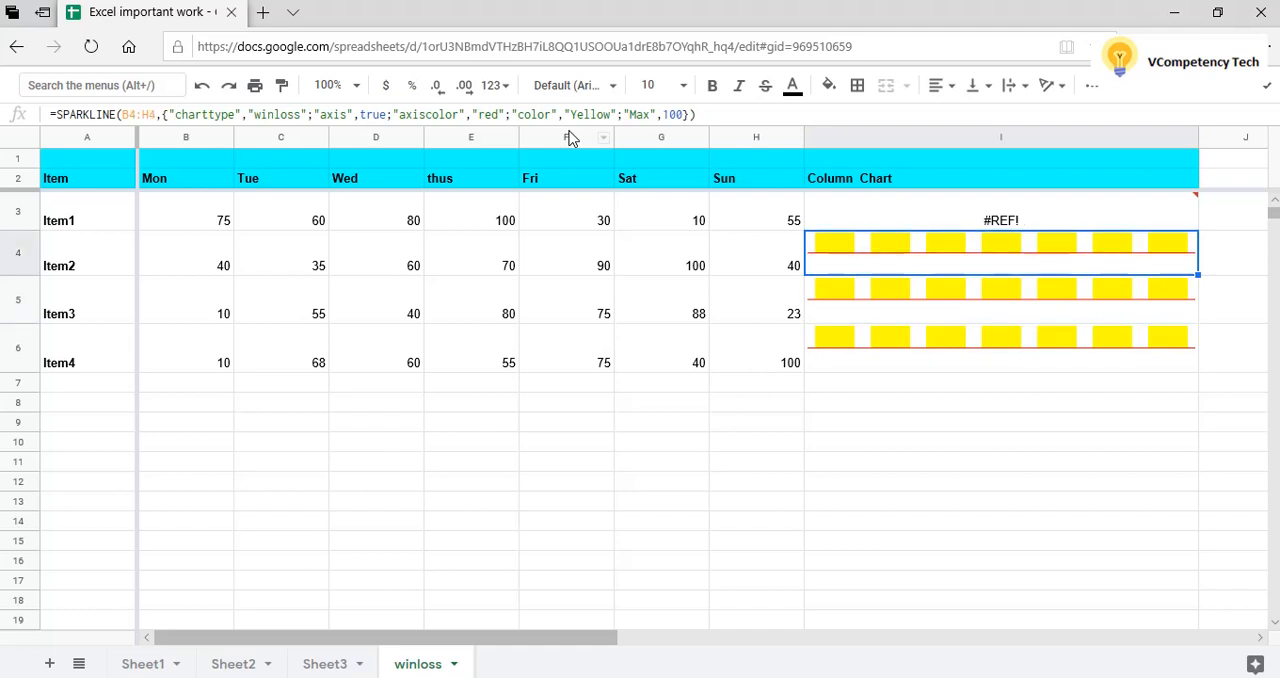
pyautogui.hotkey('ctrl', 'z')
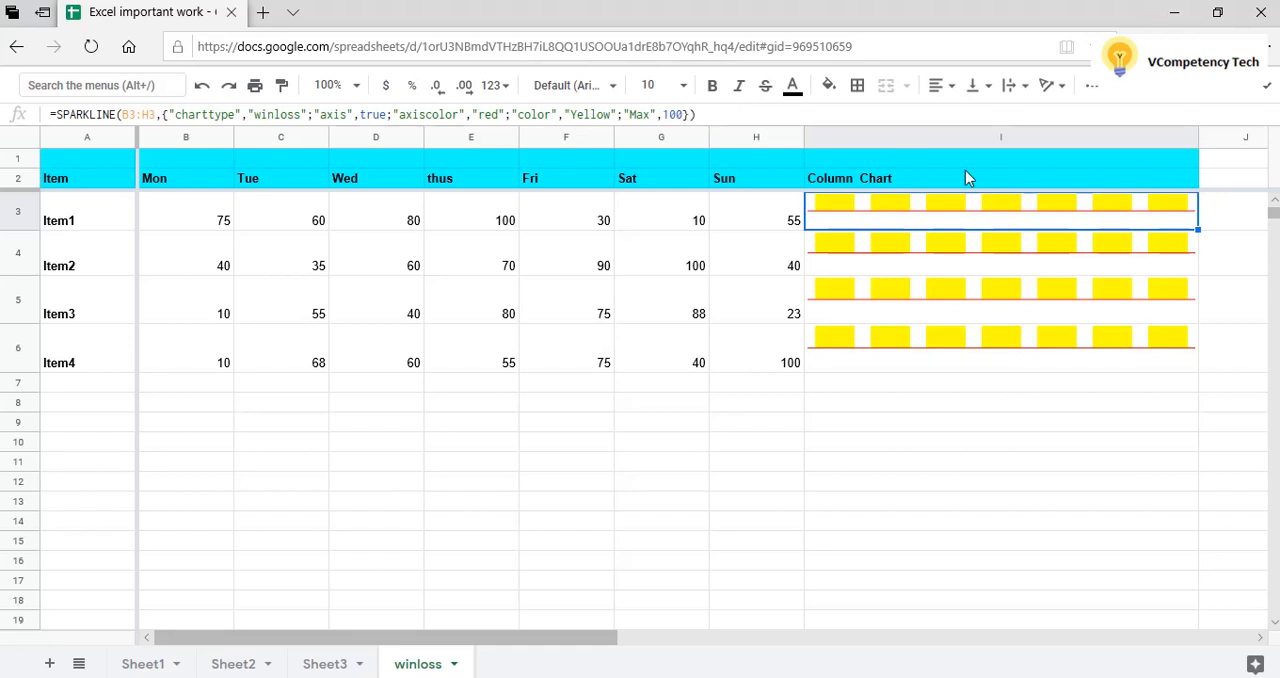
pyautogui.click(938, 356)
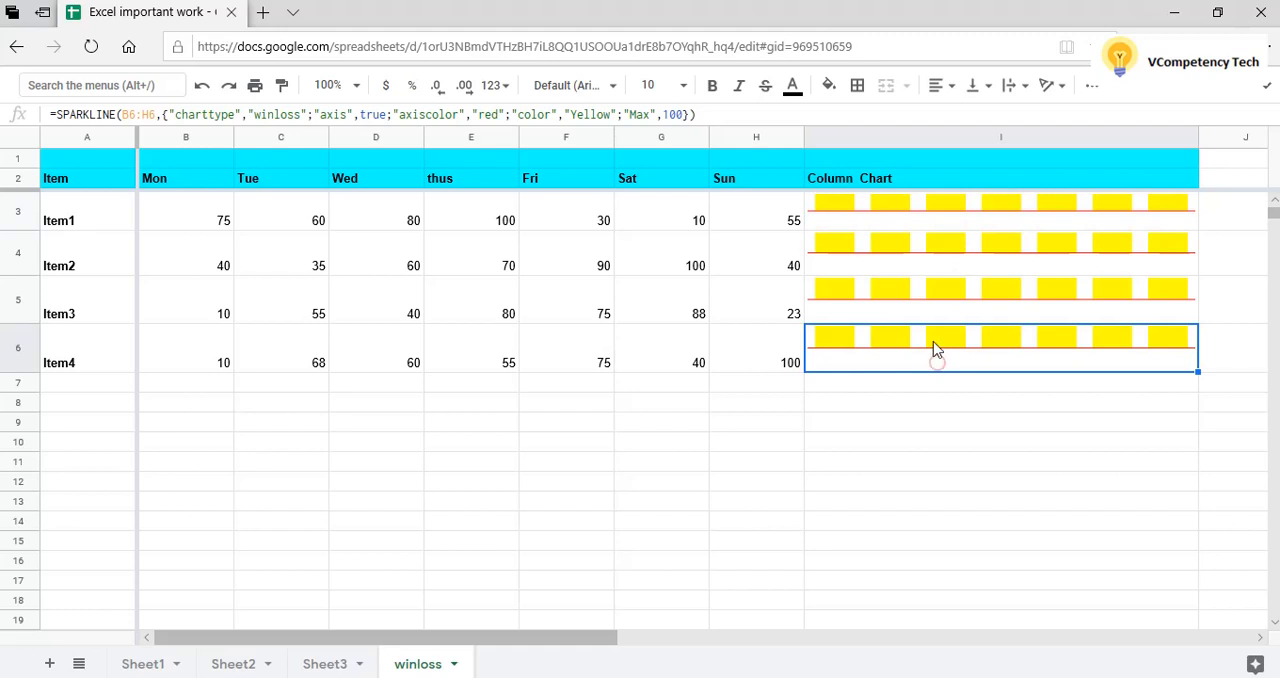
pyautogui.click(931, 229)
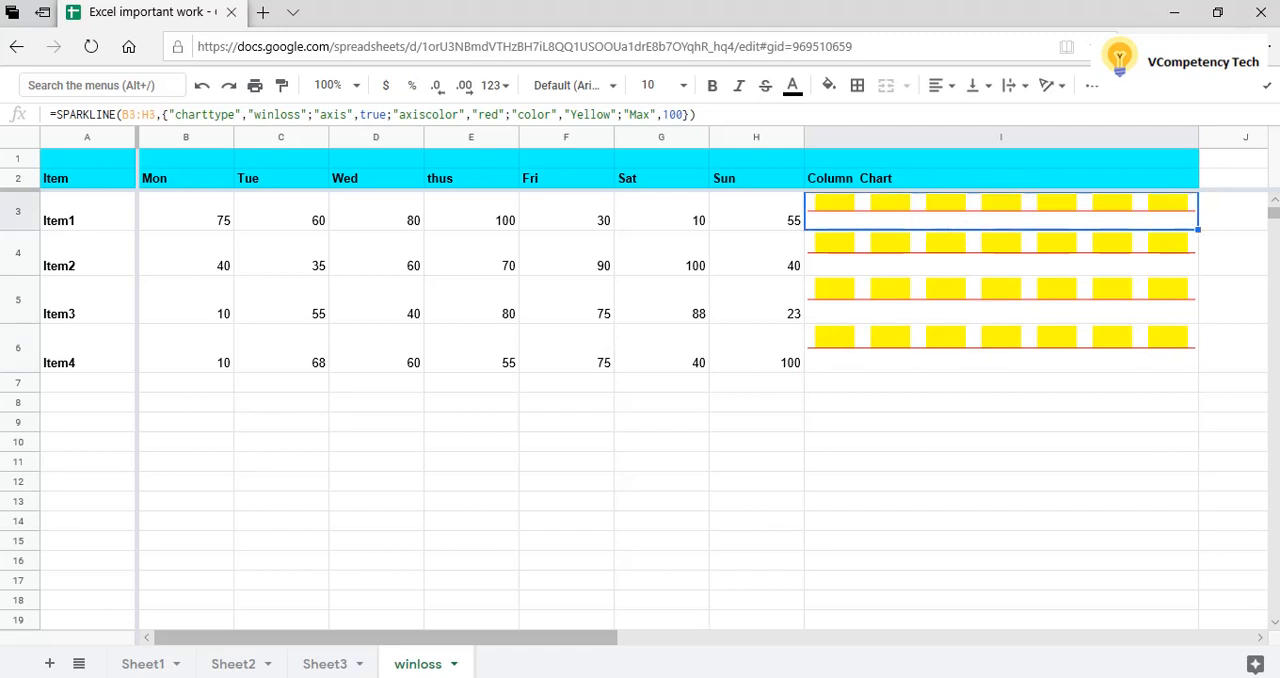
# Switch to the Notepad formula list and correct the column SPARKLINE formula's range to B3:H3.
pyautogui.moveTo(650, 674)
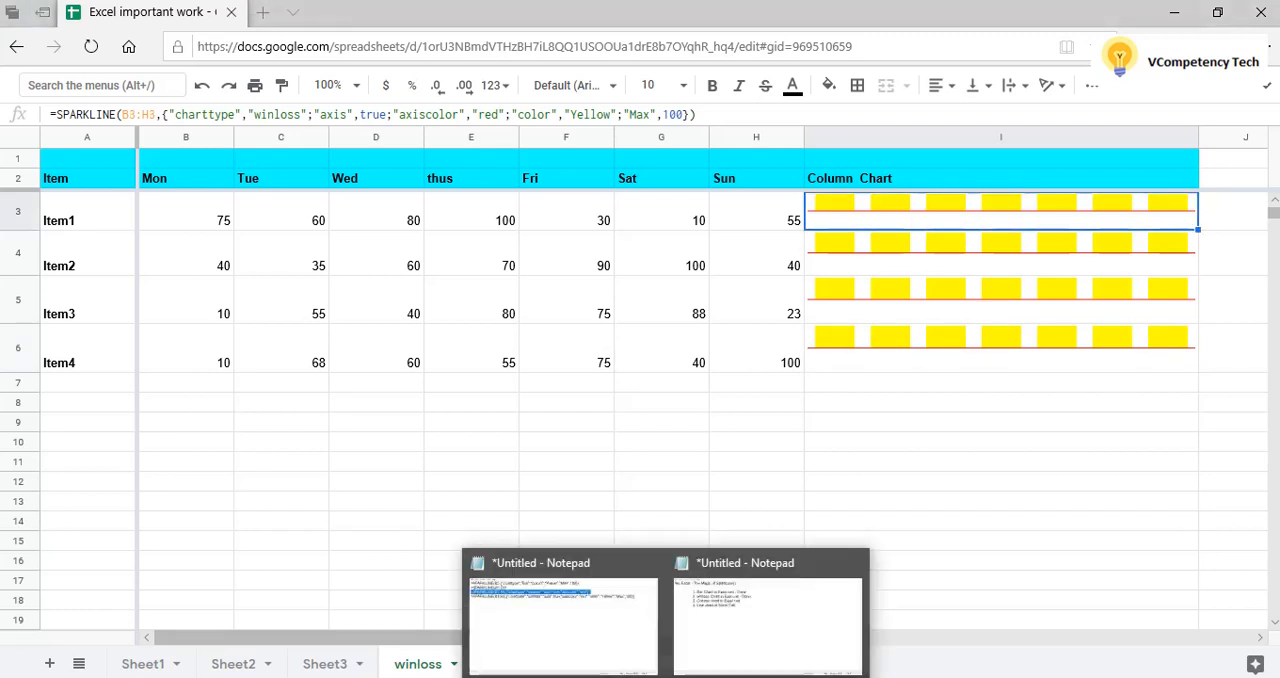
pyautogui.click(599, 608)
pyautogui.click(552, 256)
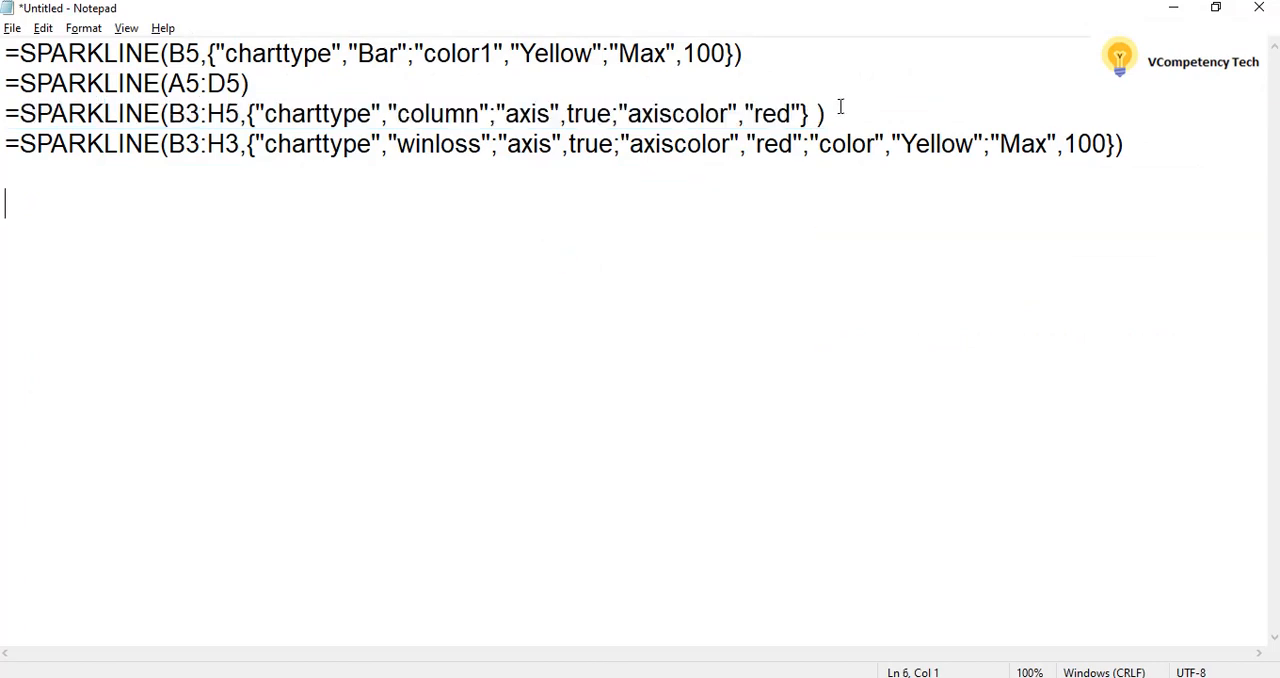
pyautogui.moveTo(830, 112); pyautogui.dragTo(3, 117)
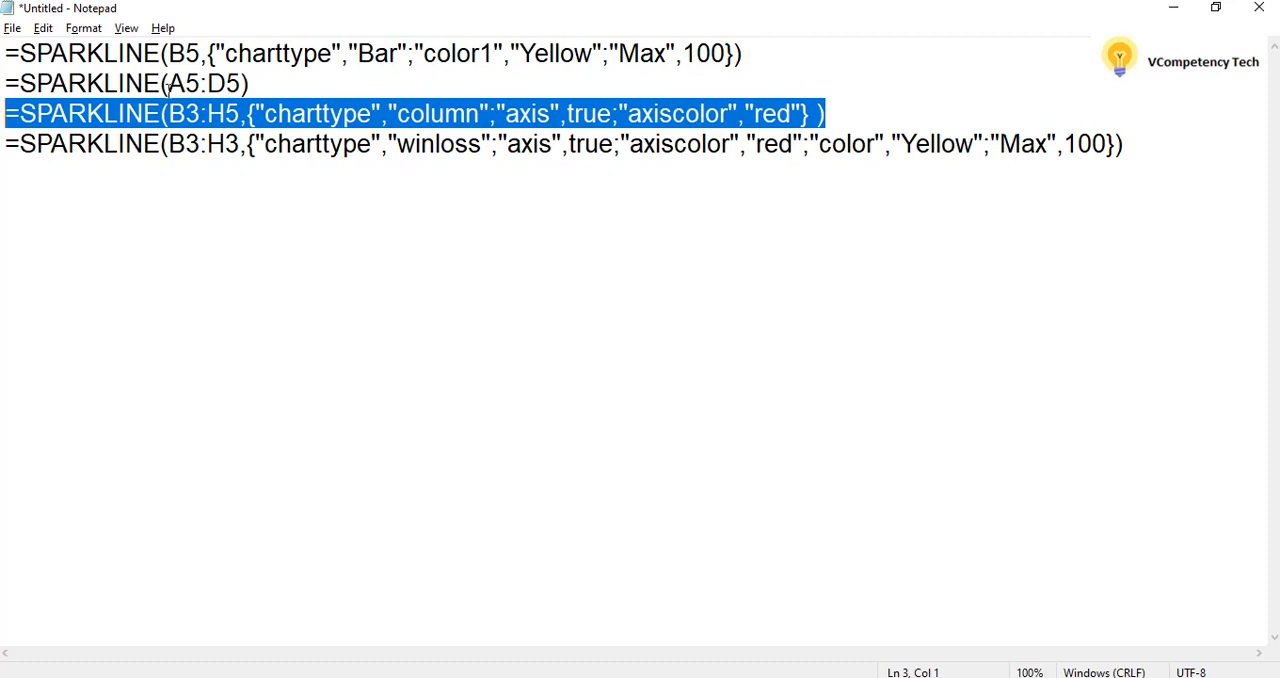
pyautogui.click(239, 113)
pyautogui.press('BackSpace')
pyautogui.write('3')
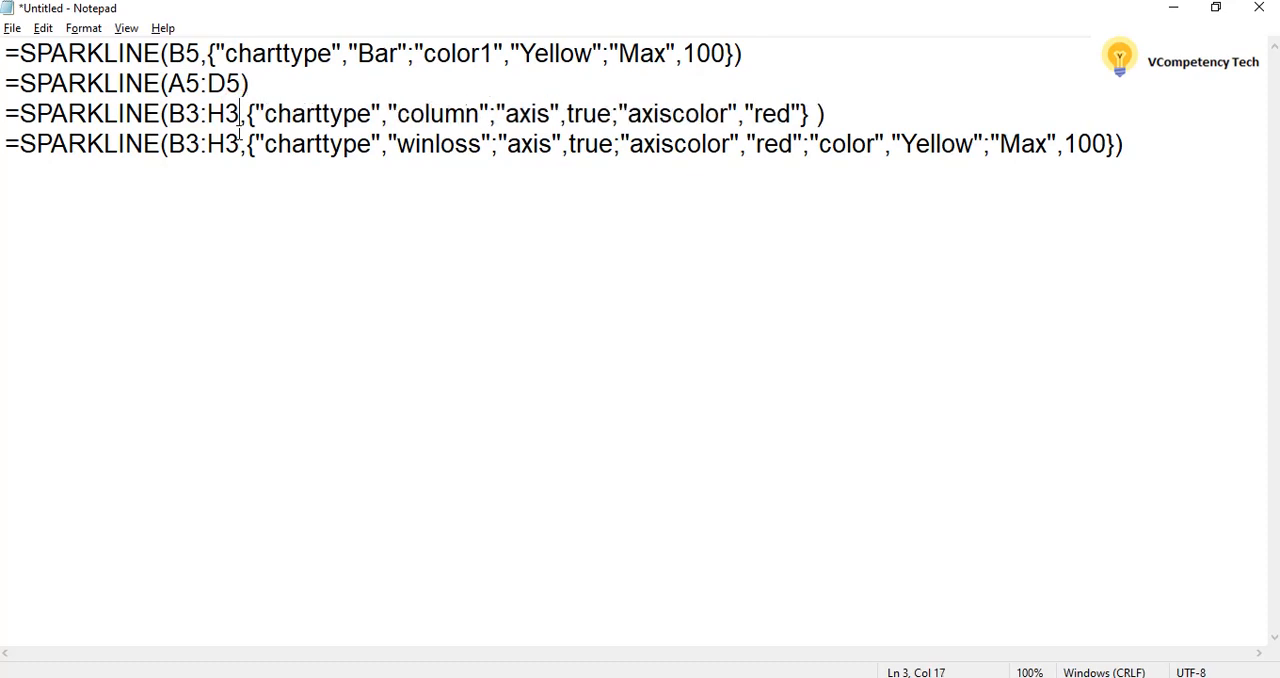
# Copy the column SPARKLINE formula with range B3:H3 from Notepad and replace Item1's winloss formula in I3 with it in the spreadsheet.
pyautogui.moveTo(832, 113); pyautogui.dragTo(3, 120)
pyautogui.hotkey('ctrl', 'c')
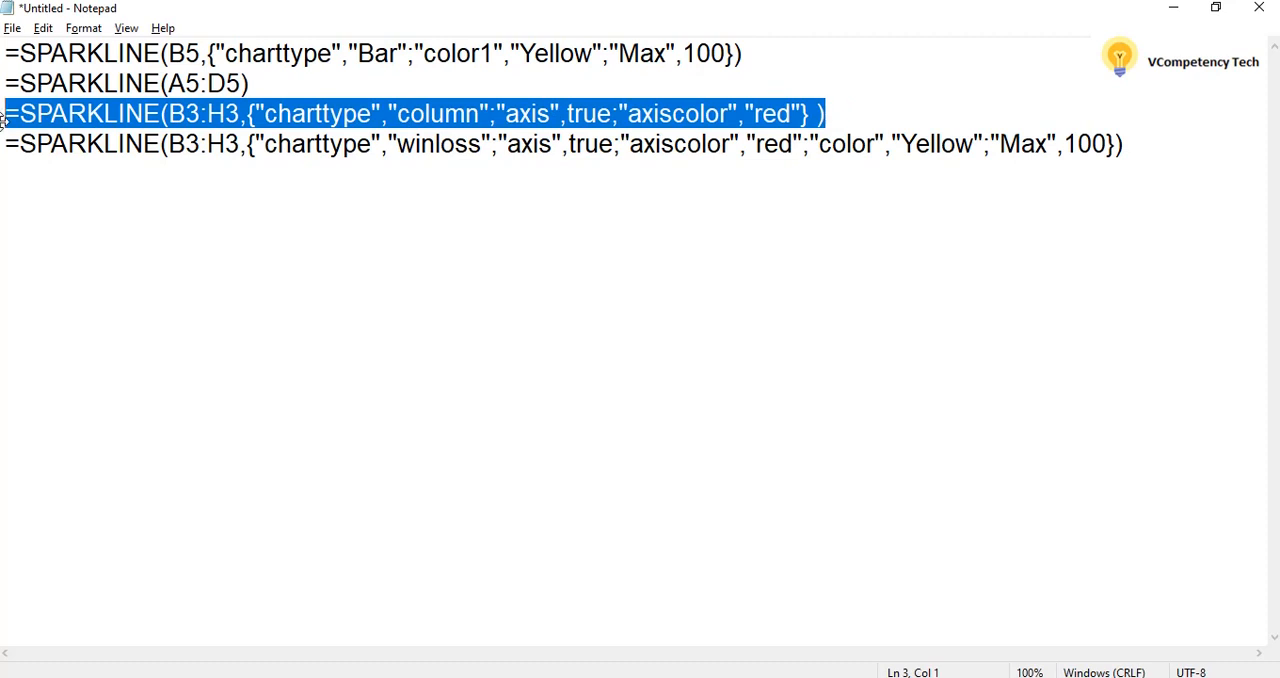
pyautogui.hotkey('alt', 'Tab')
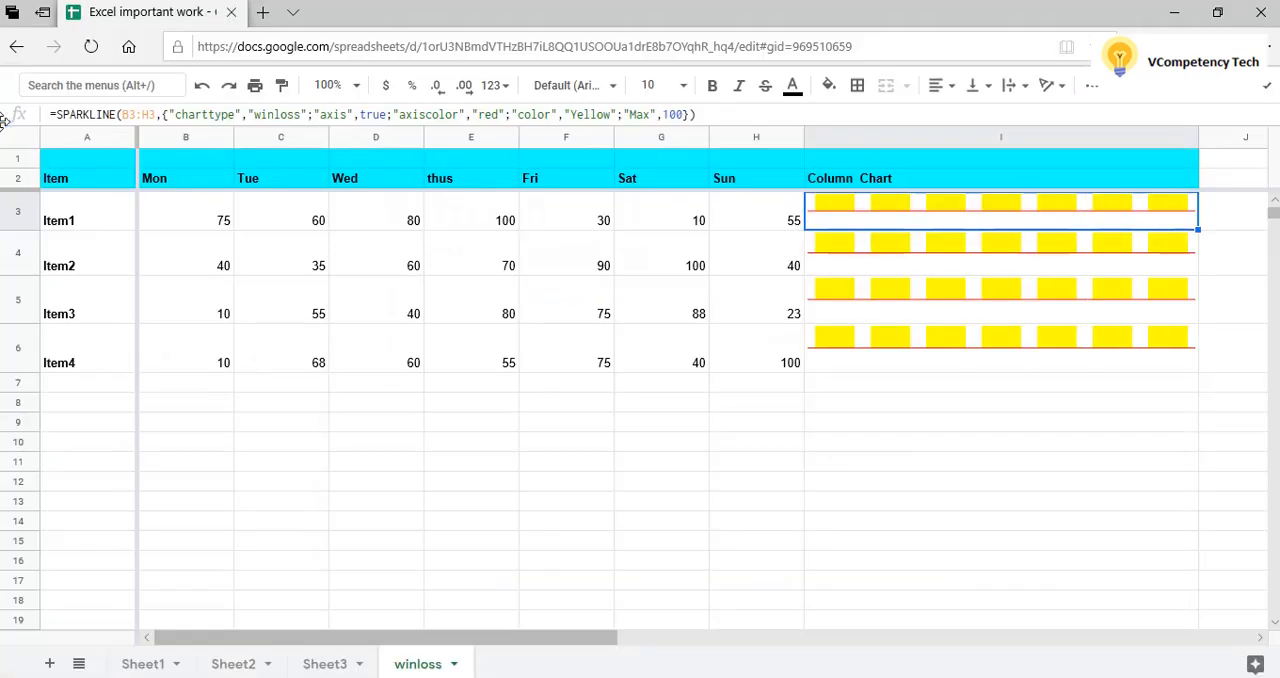
pyautogui.click(707, 112)
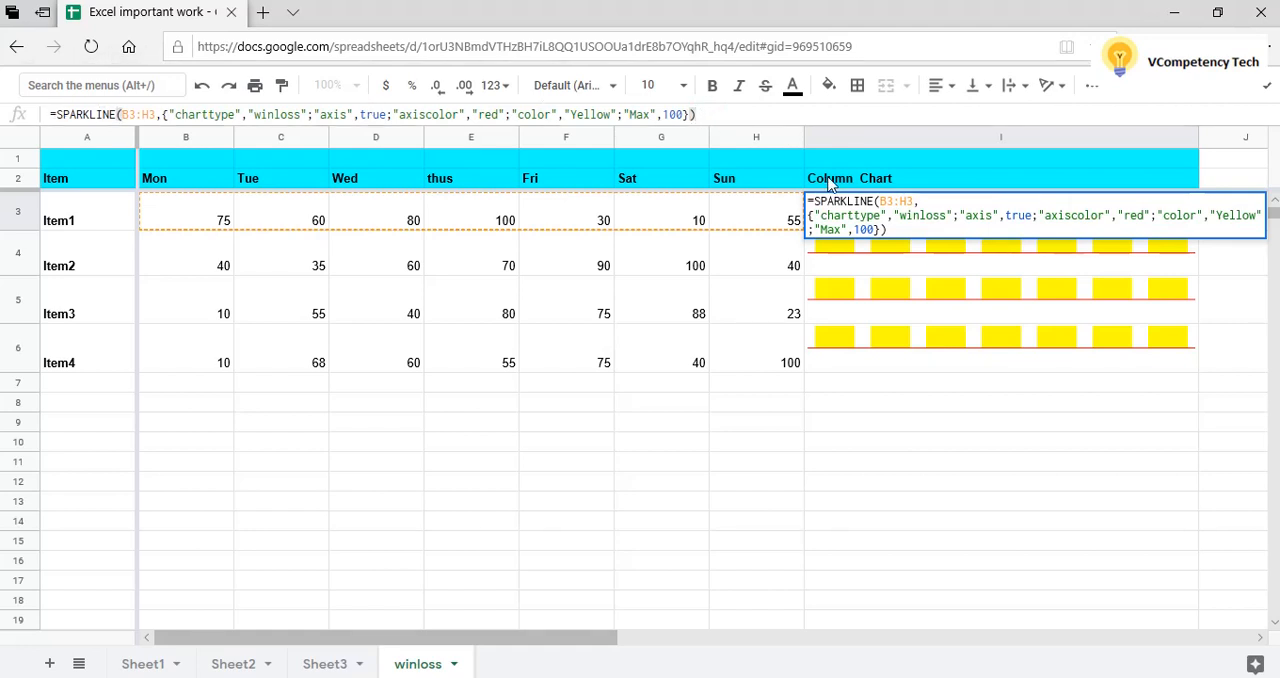
pyautogui.click(895, 229)
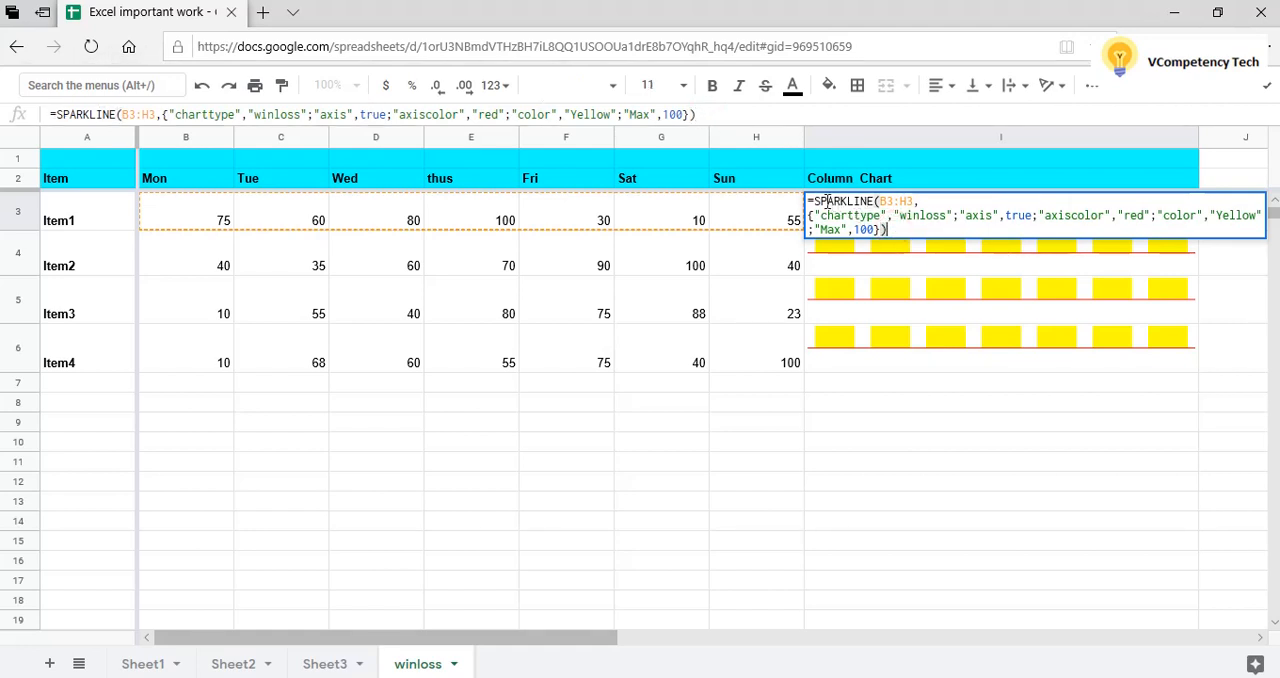
pyautogui.moveTo(809, 201); pyautogui.dragTo(912, 233)
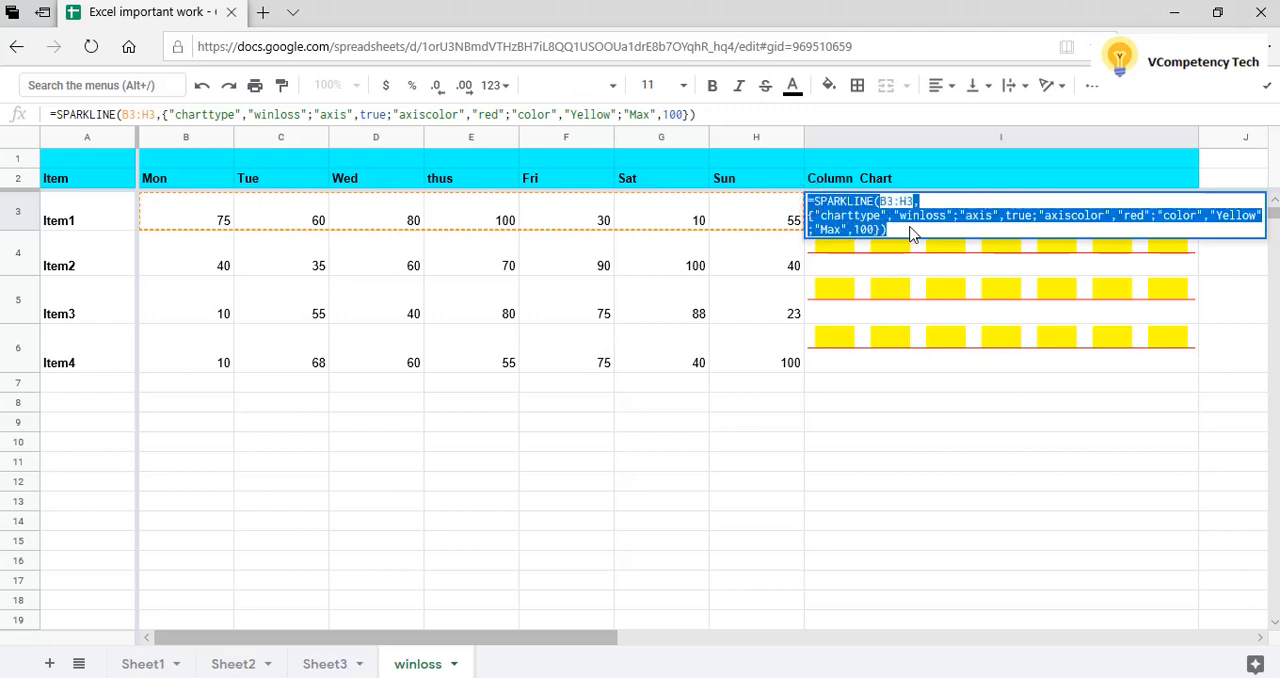
pyautogui.hotkey('ctrl', 'v')
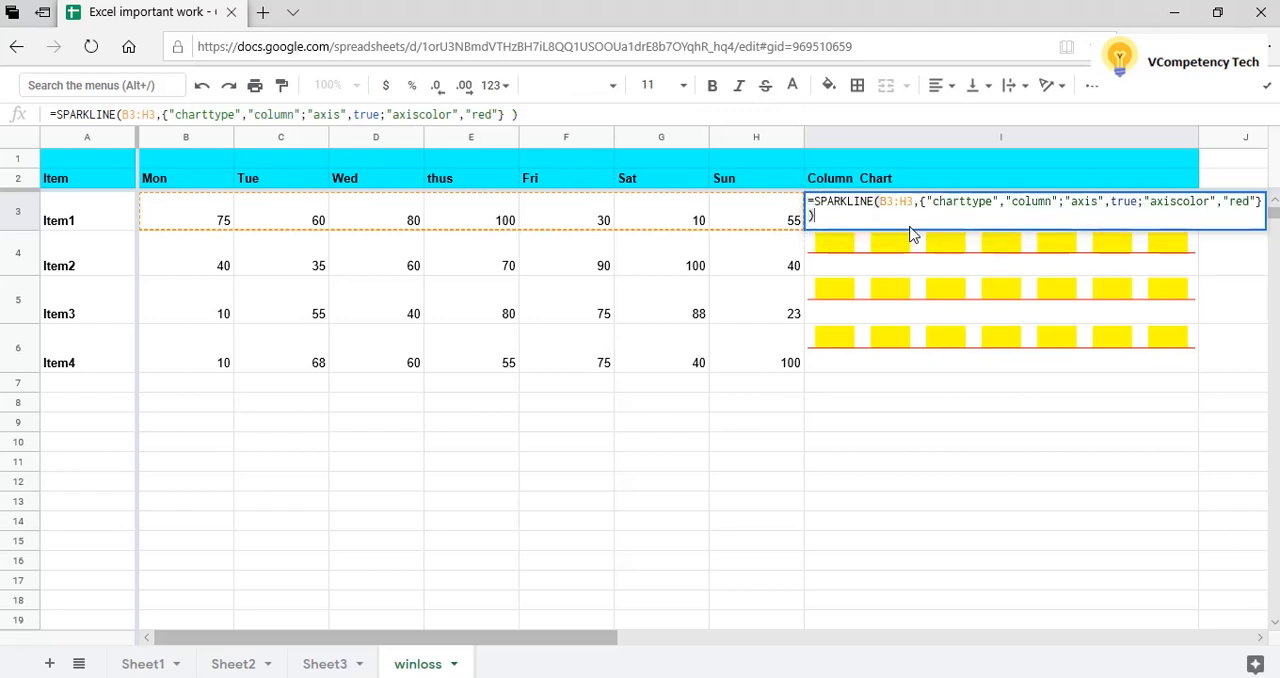
pyautogui.press('Return')
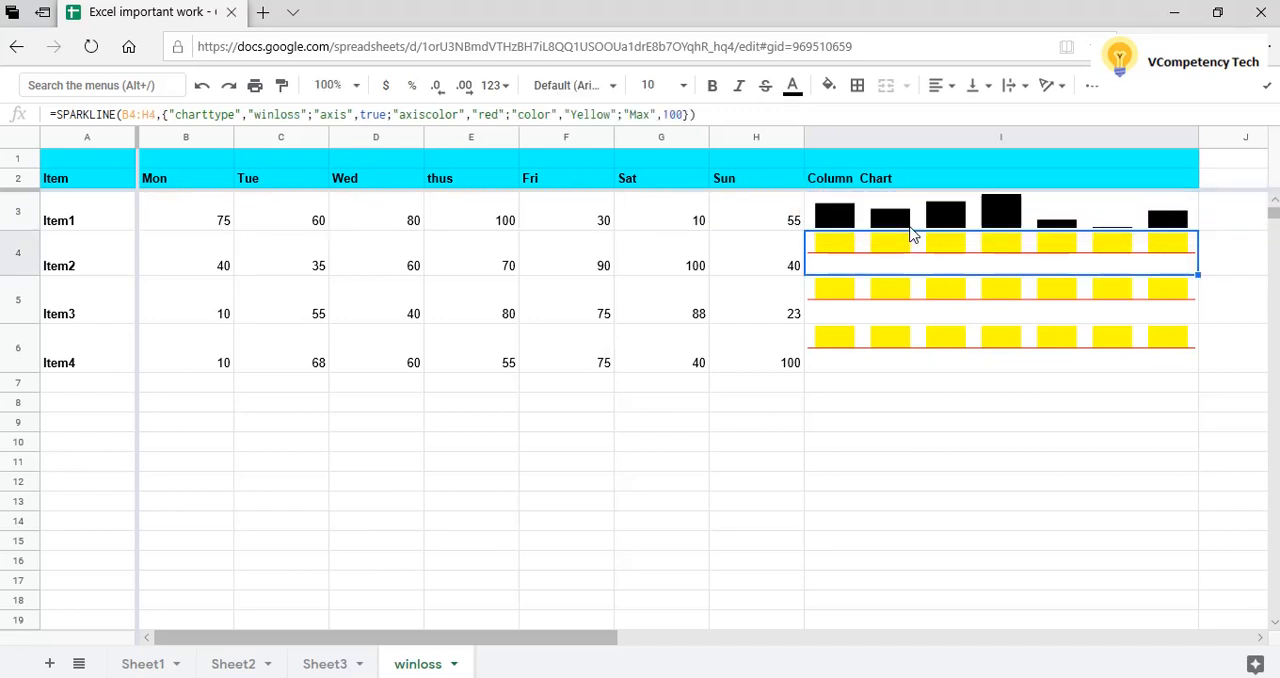
# Add the option "color","Yellow" after the axis color in Item1's column SPARKLINE formula in I3.
pyautogui.click(1116, 220)
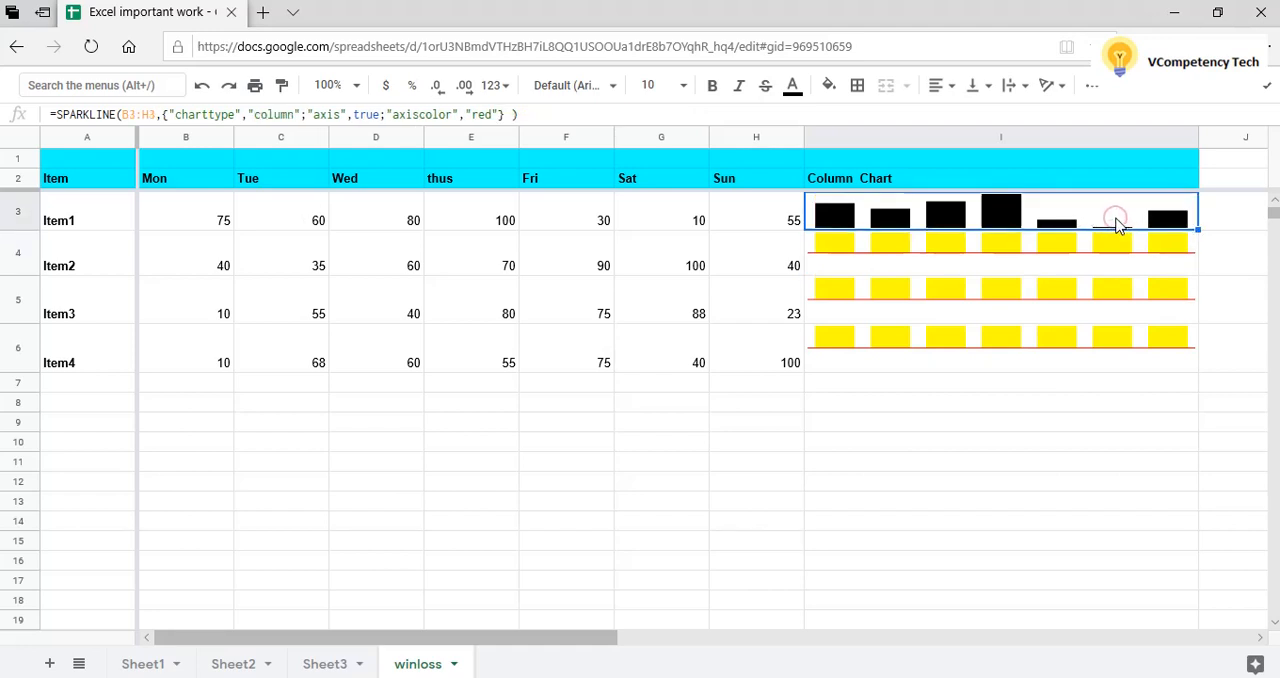
pyautogui.click(499, 115)
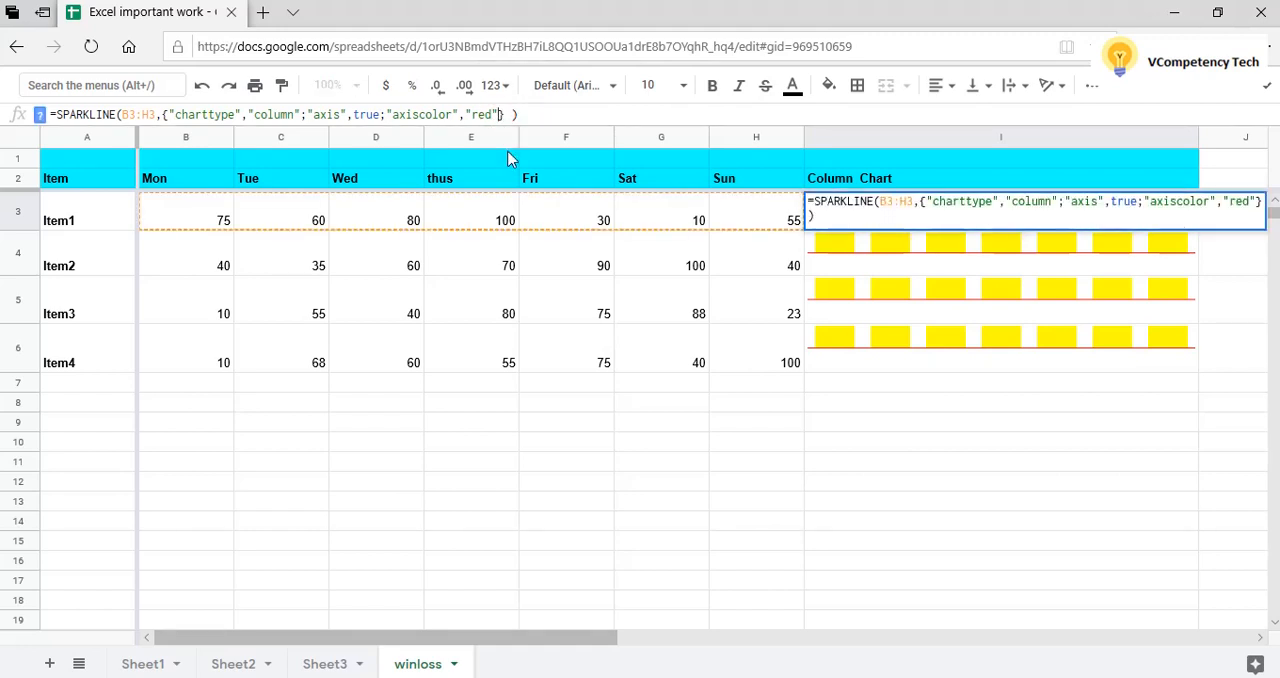
pyautogui.write('; ')
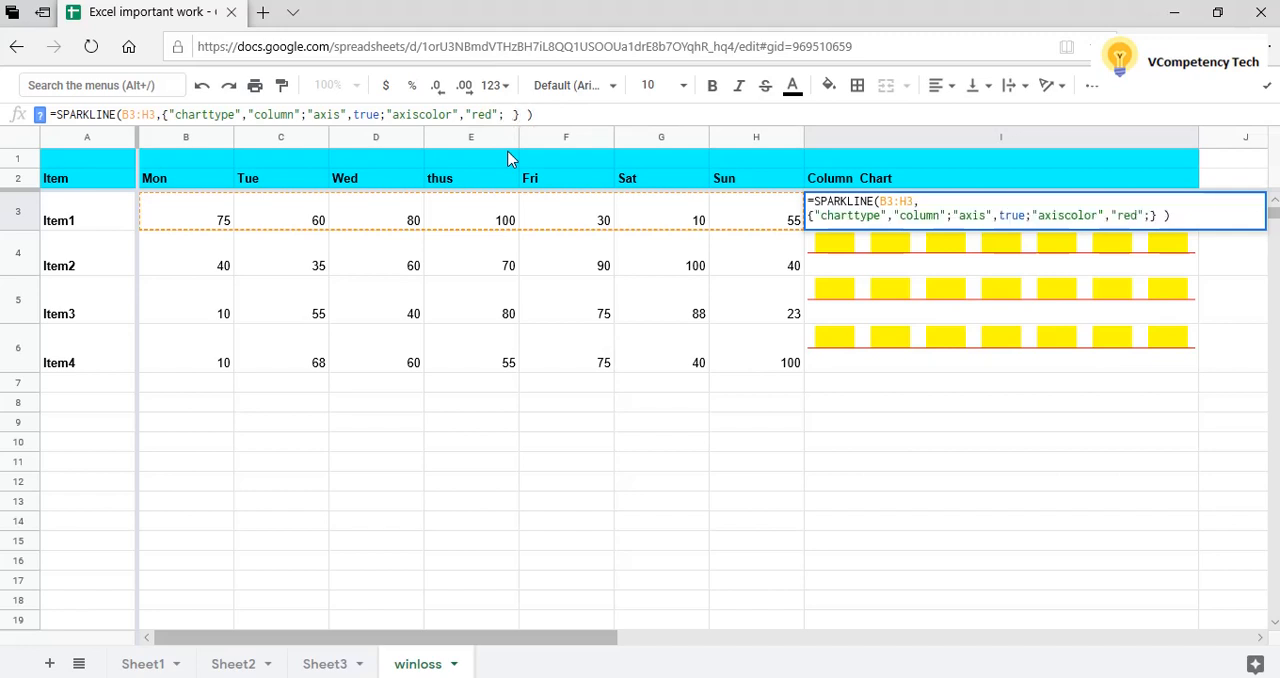
pyautogui.write('"C')
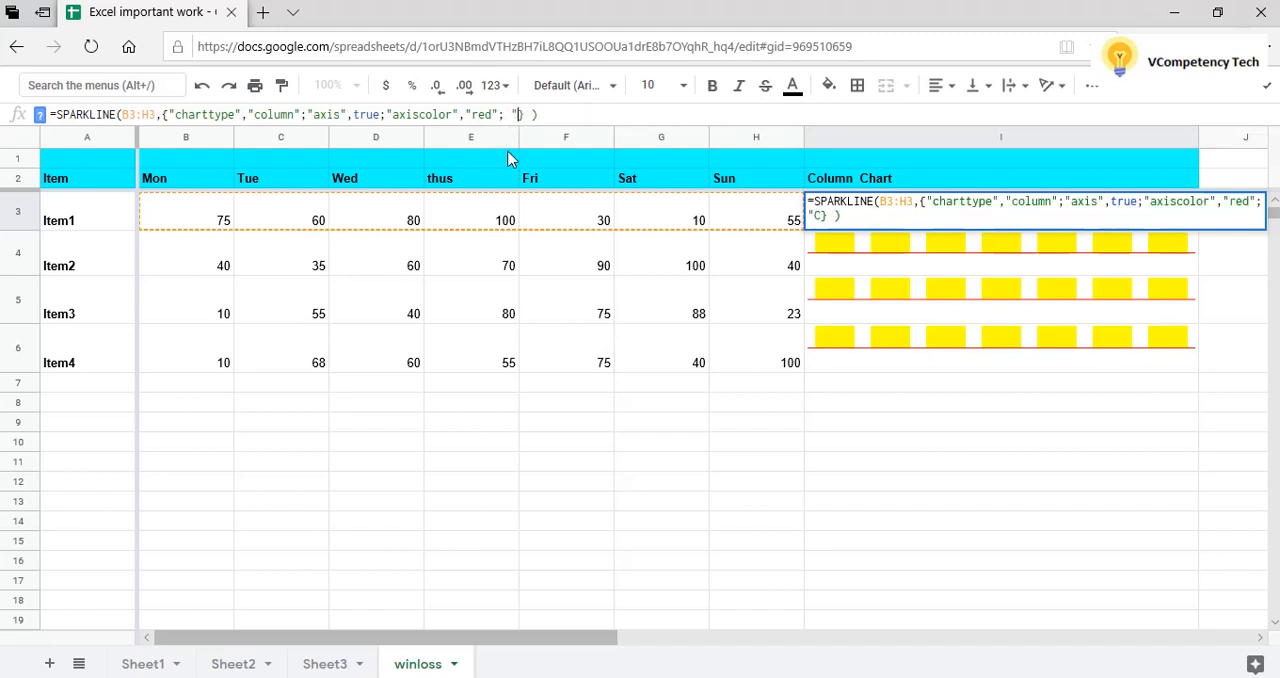
pyautogui.write('lor"')
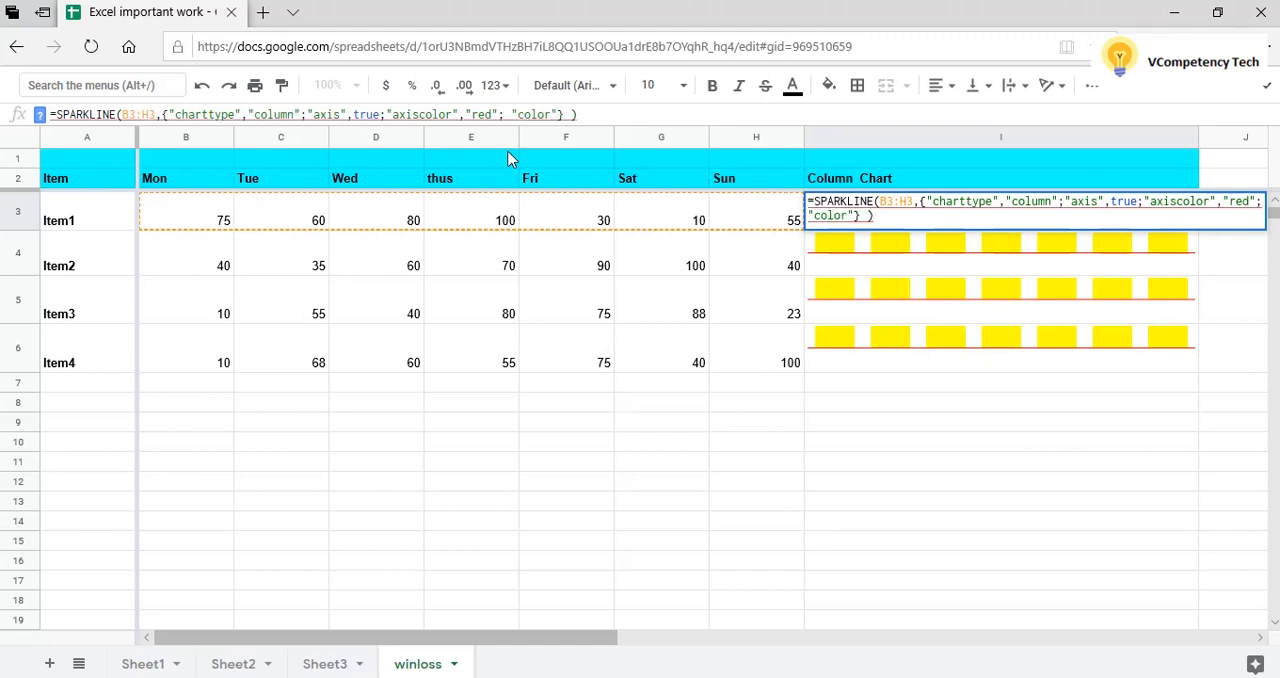
pyautogui.write(',')
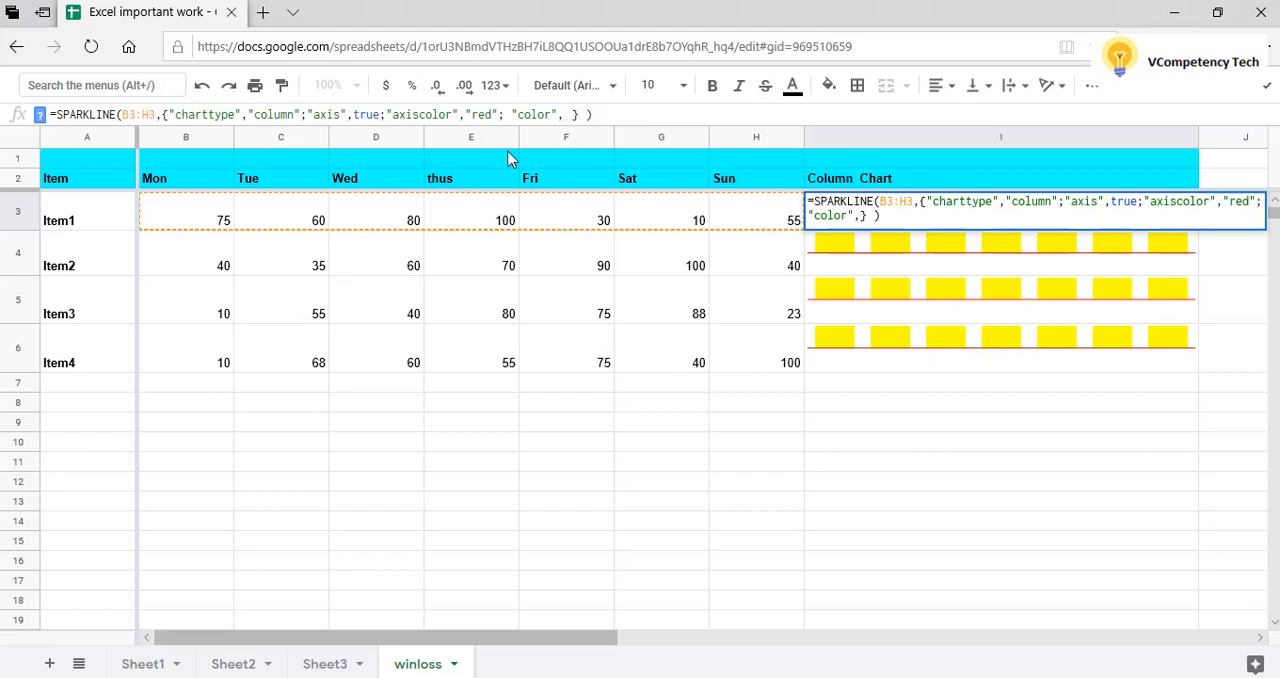
pyautogui.write('"Yellow')
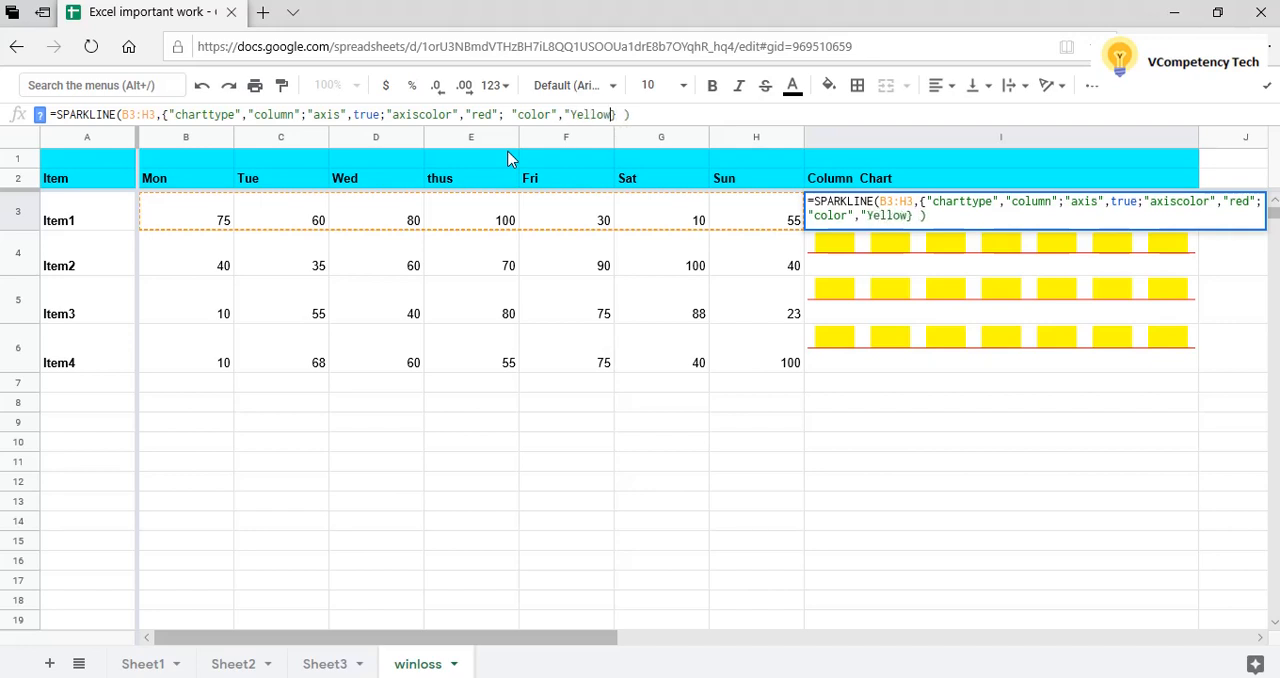
pyautogui.write('"')
pyautogui.press('Return')
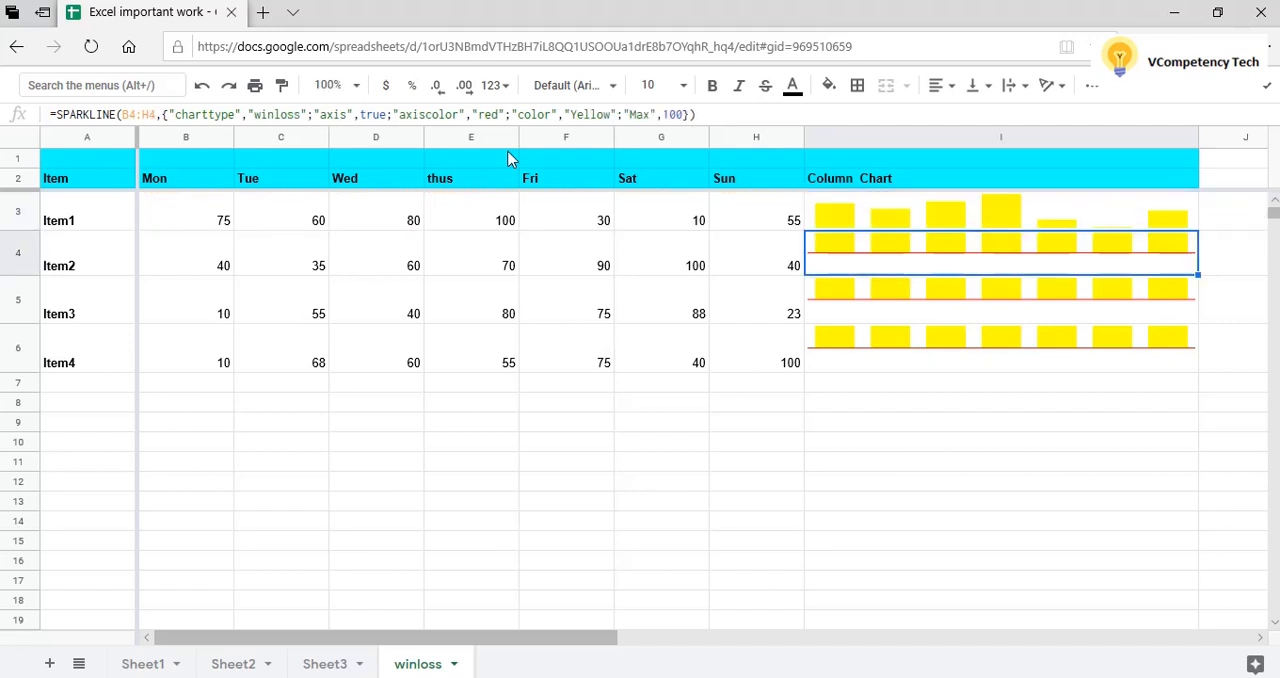
# Fill Item1's yellow column SPARKLINE formula from I3 down to I6 for the remaining items.
pyautogui.click(1120, 225)
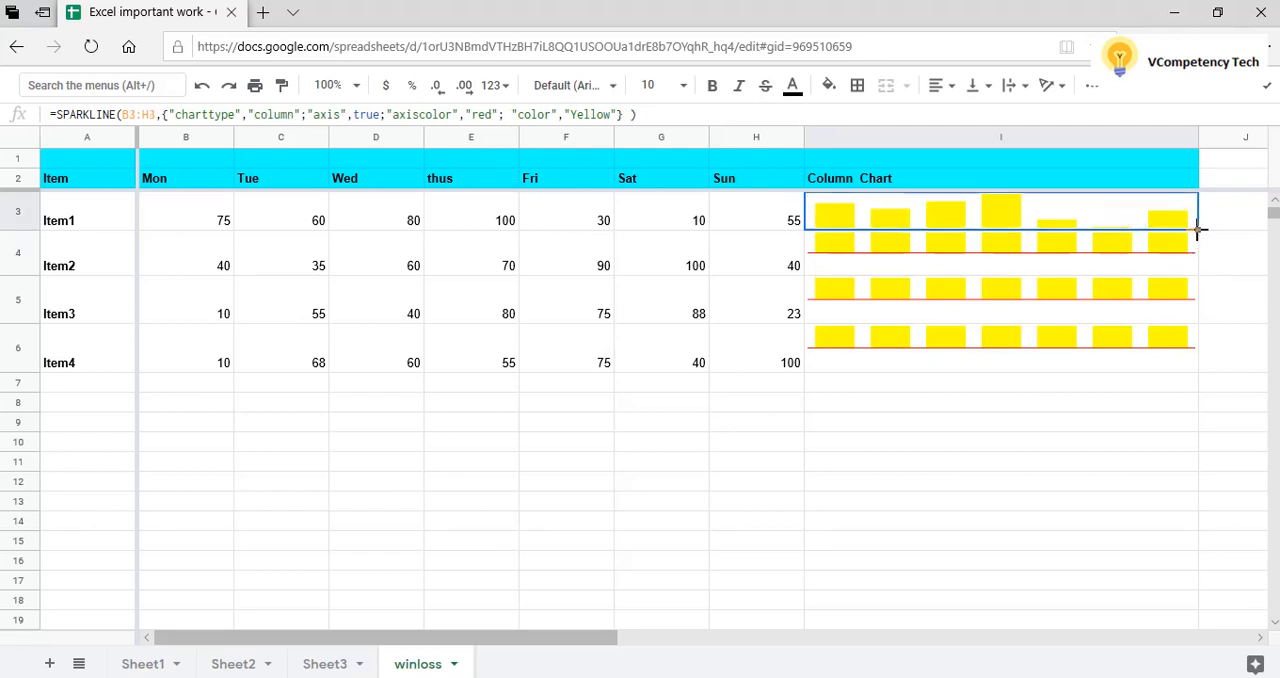
pyautogui.moveTo(1197, 229); pyautogui.dragTo(1197, 359)
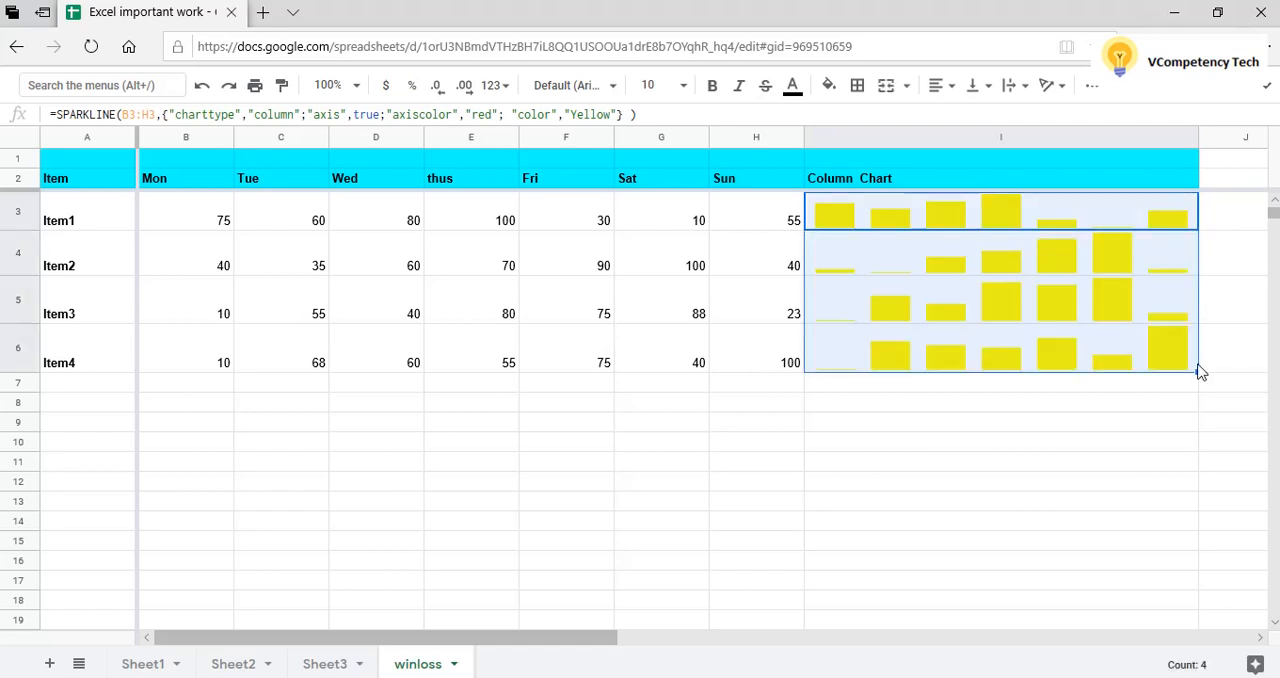
pyautogui.click(1110, 422)
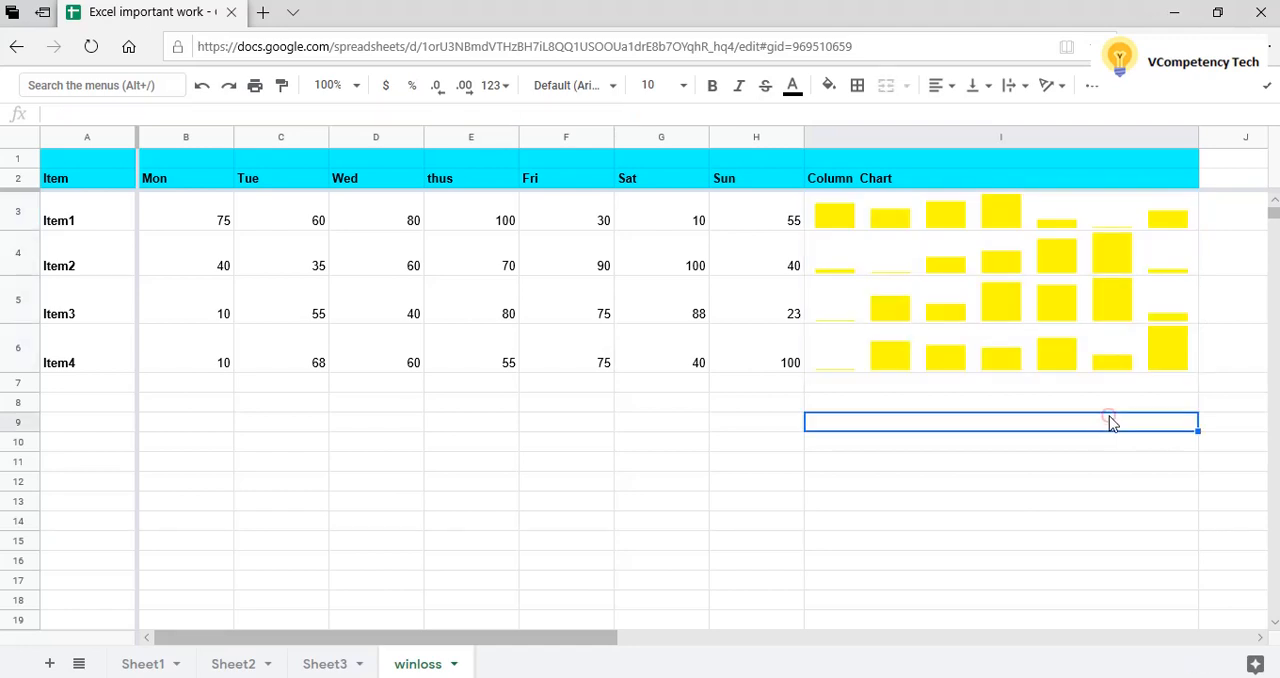
# Go through the daily values of Item1 and Item2 and compare them with their column charts.
pyautogui.click(889, 227)
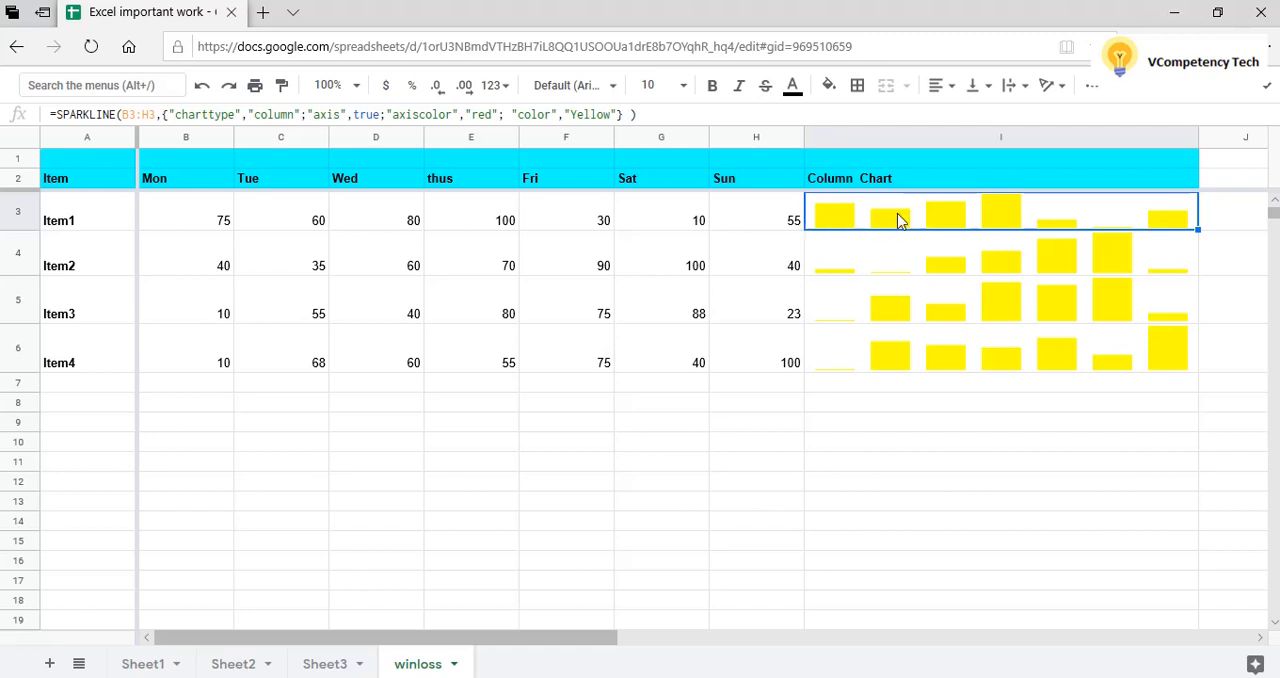
pyautogui.click(197, 226)
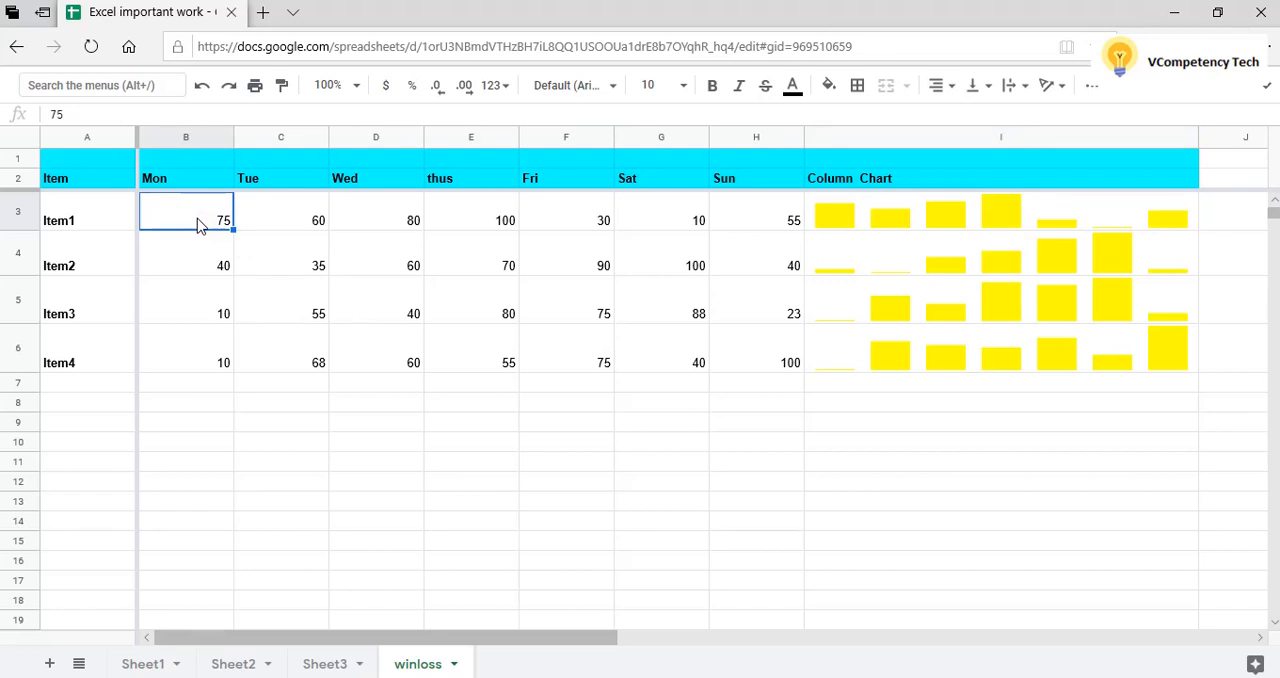
pyautogui.press('Right')
pyautogui.press('Right')
pyautogui.press('Right')
pyautogui.press('Right')
pyautogui.press('Right')
pyautogui.press('Right')
pyautogui.press('Right')
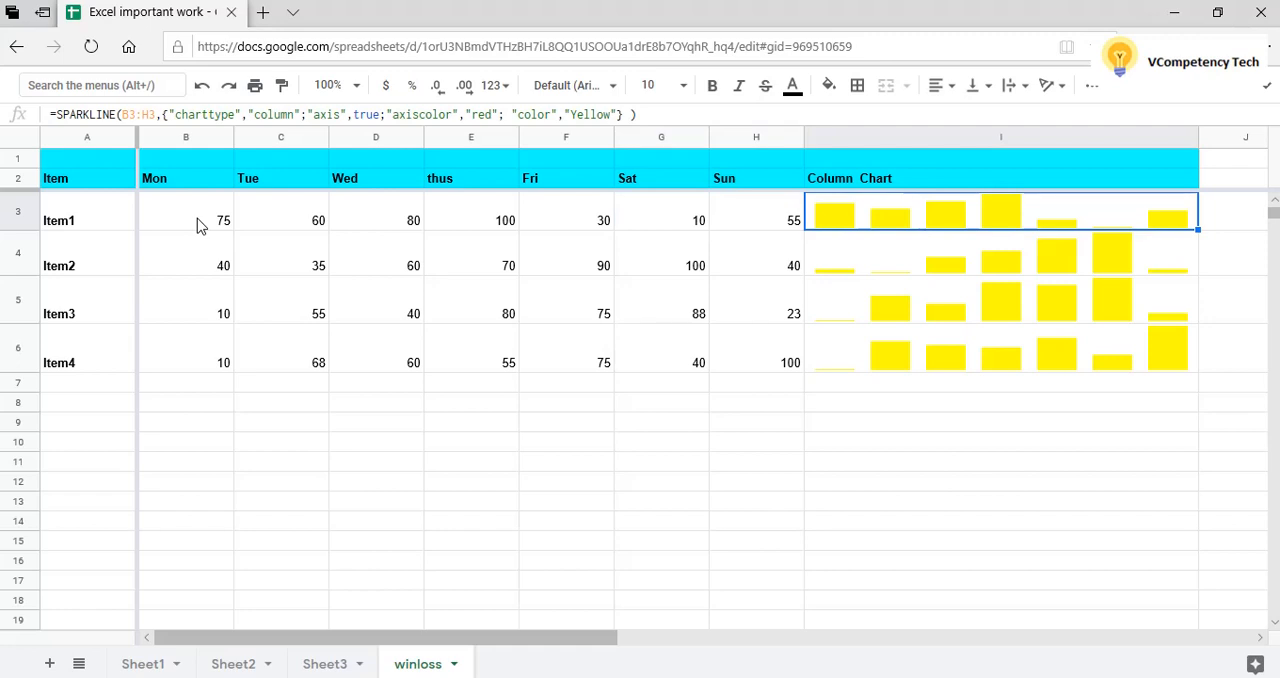
pyautogui.click(193, 264)
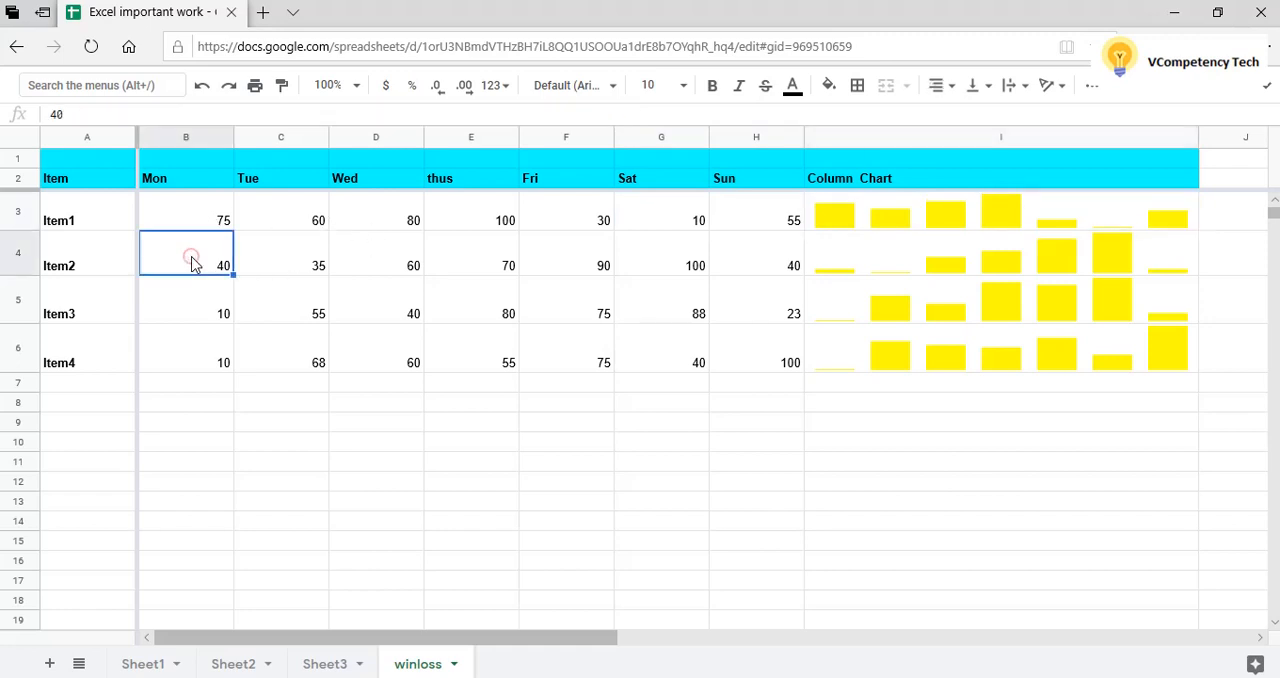
pyautogui.press('Right')
pyautogui.press('Right')
pyautogui.press('Right')
pyautogui.press('Right')
pyautogui.press('Right')
pyautogui.press('Right')
pyautogui.press('Right')
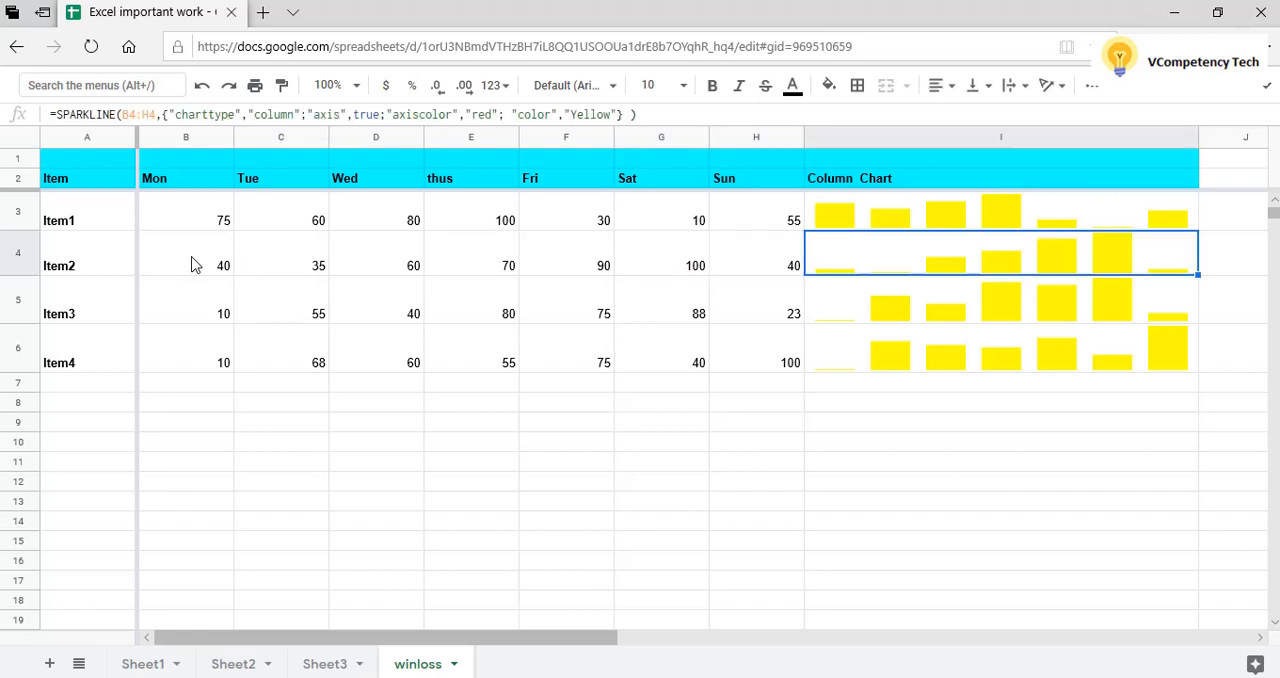
# Go through Item3's daily values and compare them with its column chart, then review Item1's chart formula.
pyautogui.press('Down')
pyautogui.press('Left')
pyautogui.press('Left')
pyautogui.press('Left')
pyautogui.press('Left')
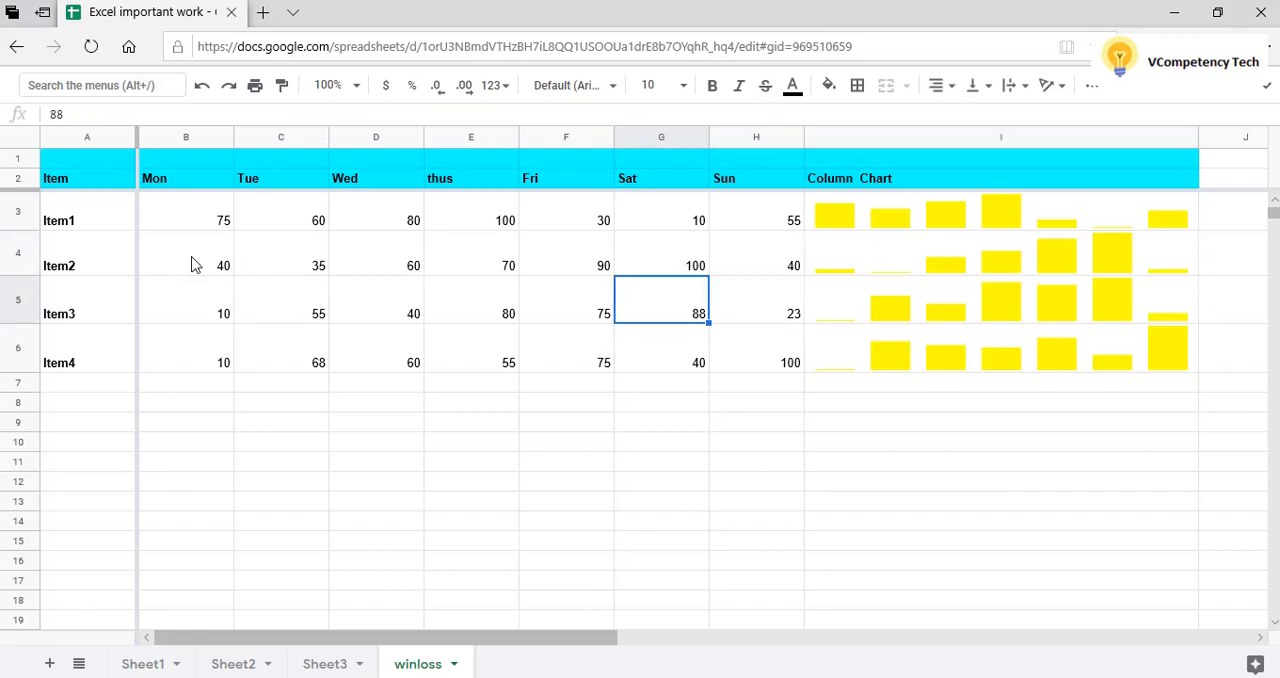
pyautogui.press('Left')
pyautogui.press('Left')
pyautogui.press('Left')
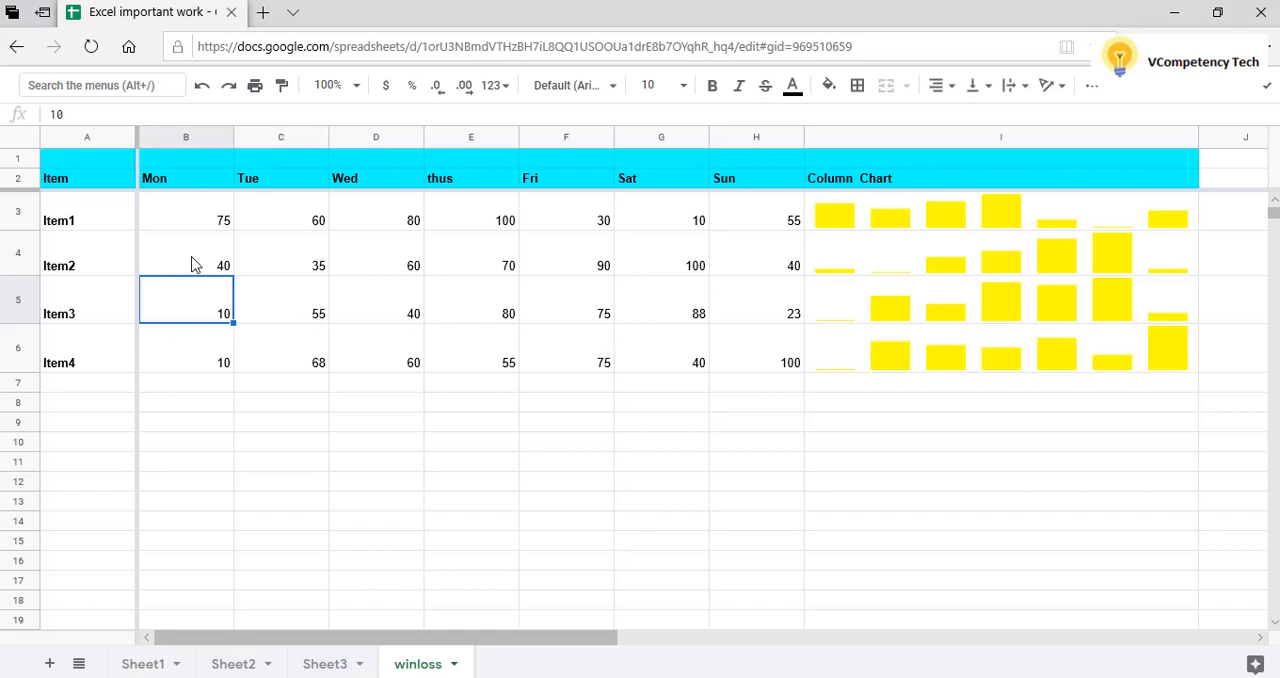
pyautogui.press('Right')
pyautogui.press('Right')
pyautogui.press('Right')
pyautogui.press('Right')
pyautogui.press('Right')
pyautogui.press('Right')
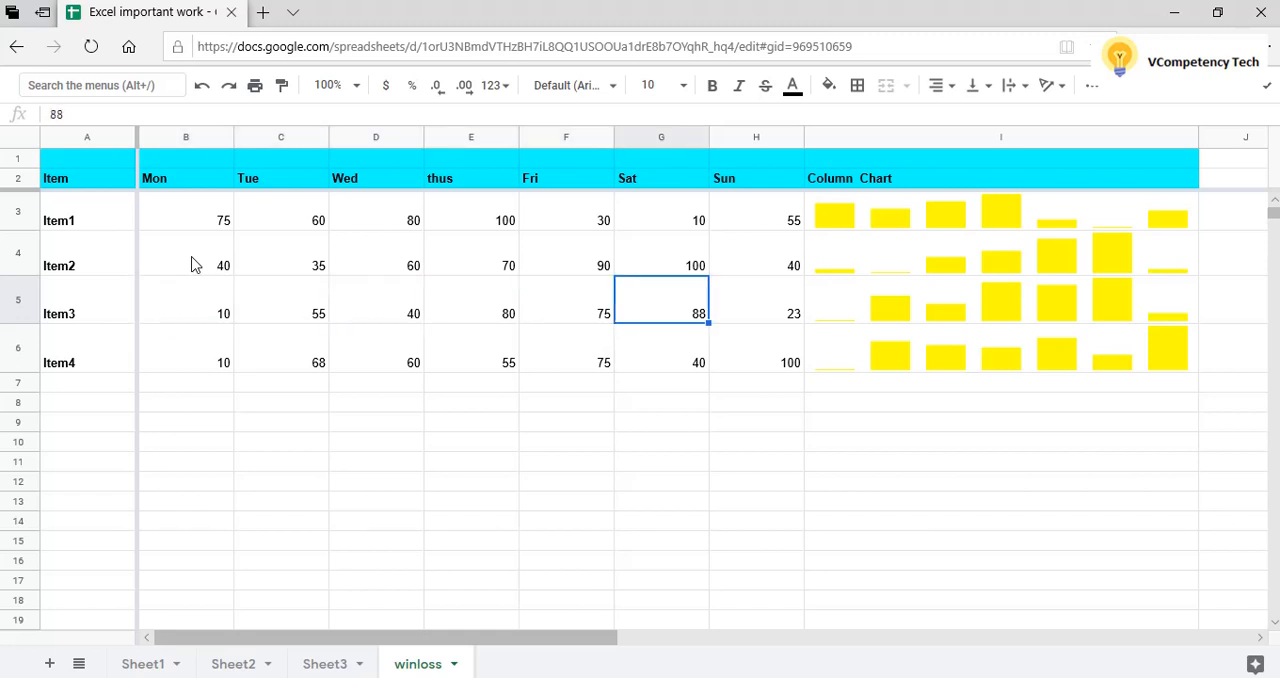
pyautogui.press('Right')
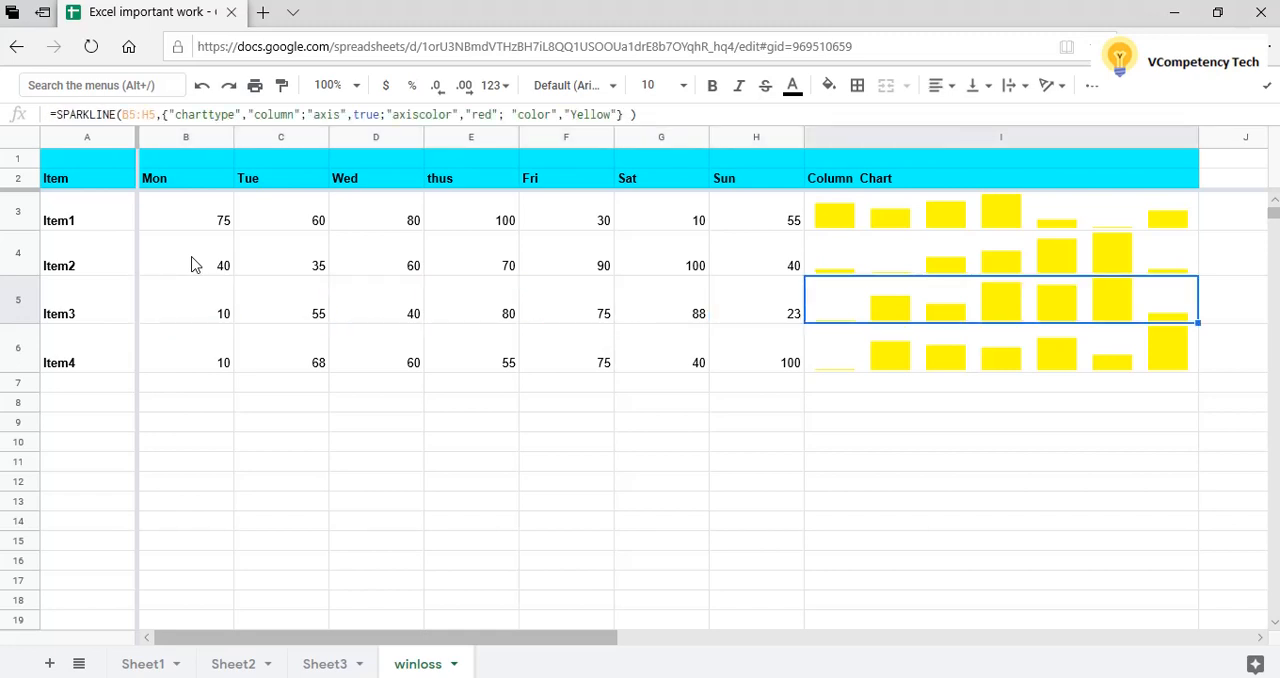
pyautogui.click(924, 226)
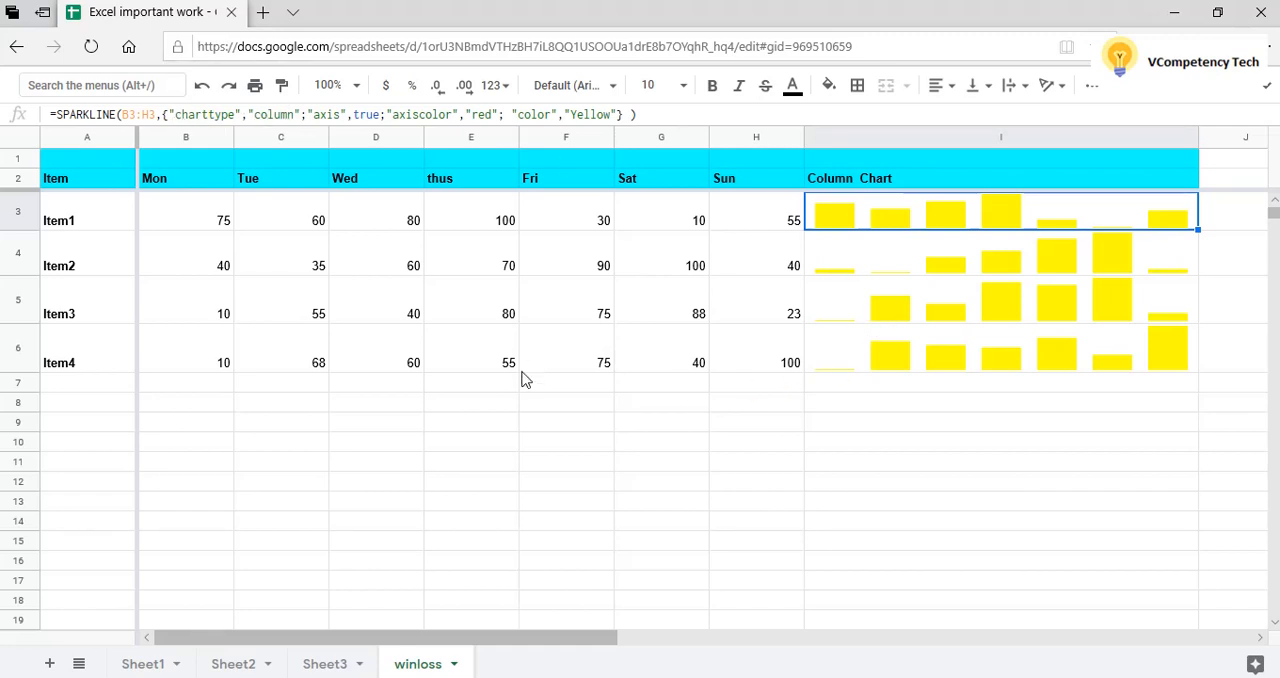
# Go through Item4's daily values across row 6 and compare them with its column chart.
pyautogui.click(200, 352)
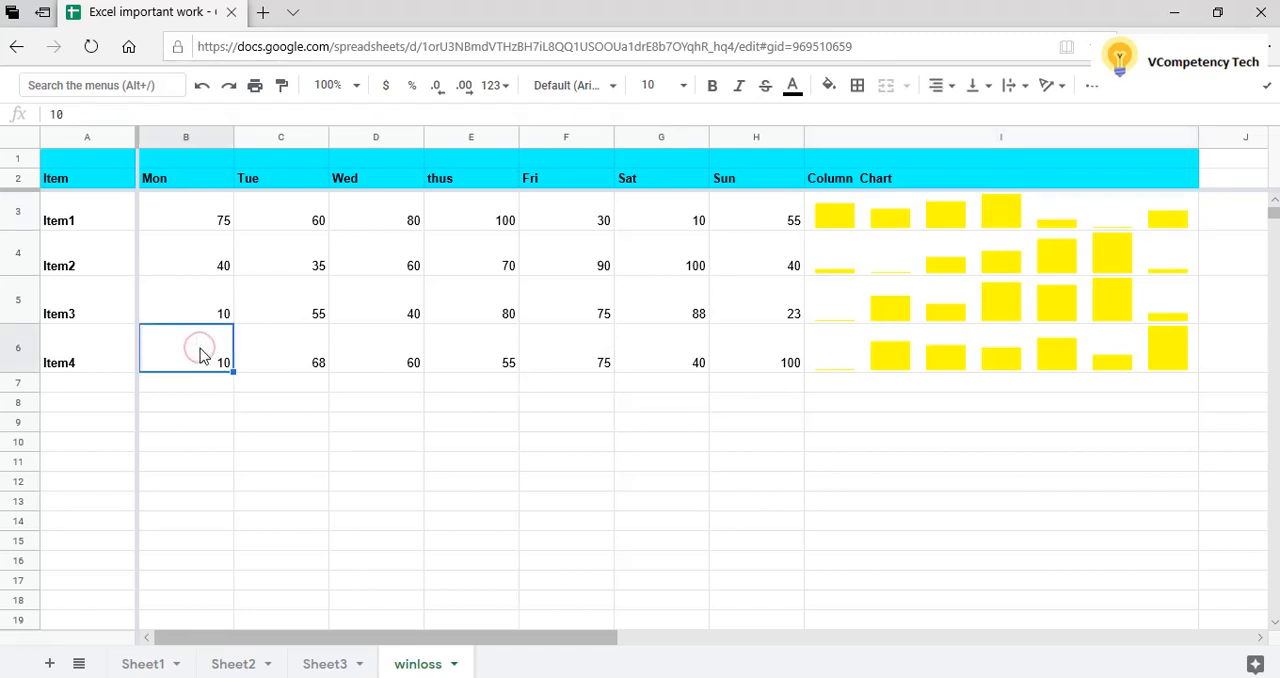
pyautogui.press('Right')
pyautogui.press('Right')
pyautogui.press('Right')
pyautogui.press('Right')
pyautogui.press('Right')
pyautogui.press('Right')
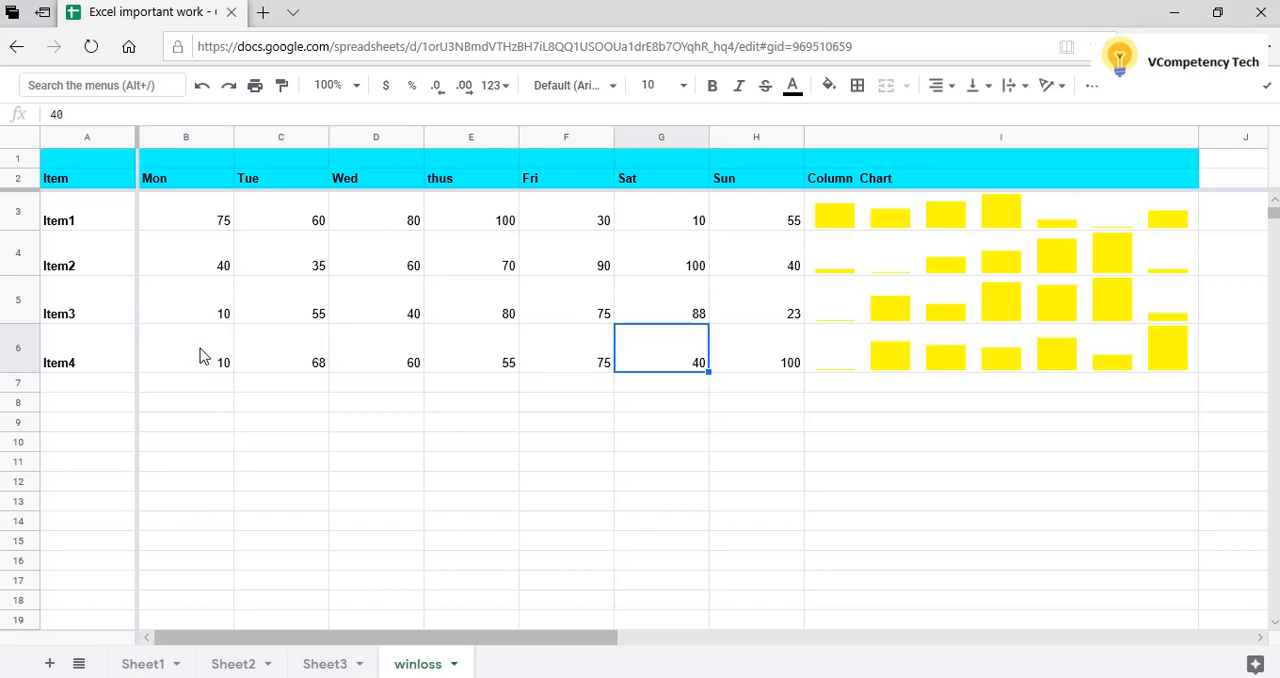
pyautogui.press('Right')
pyautogui.press('Right')
pyautogui.press('Left')
pyautogui.press('Left')
pyautogui.press('Left')
pyautogui.press('Left')
pyautogui.press('Left')
pyautogui.press('Left')
pyautogui.press('Left')
pyautogui.press('Left')
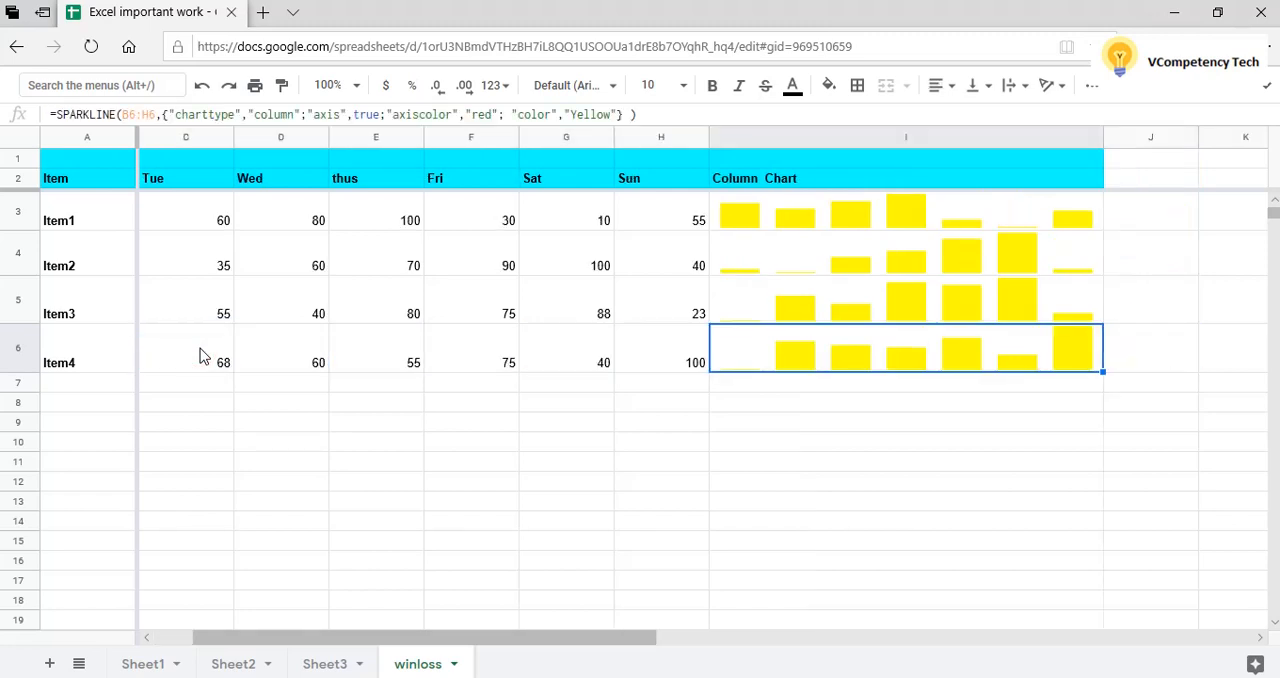
pyautogui.press('Left')
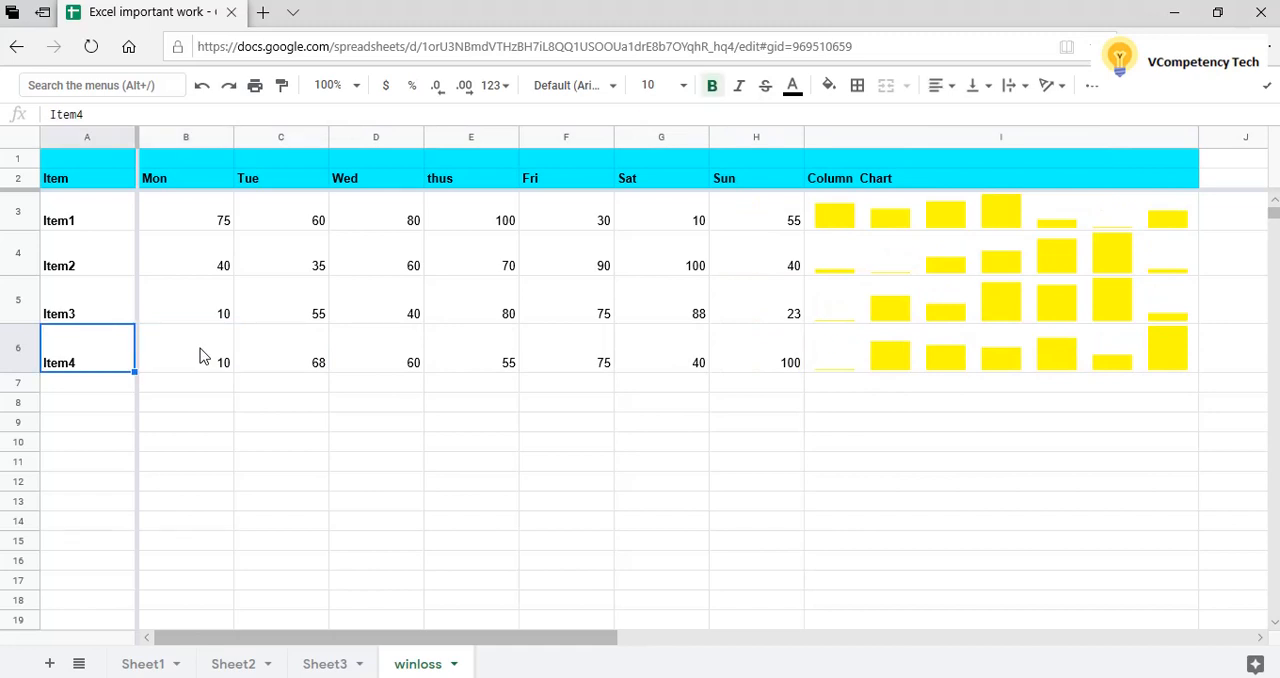
pyautogui.press('Right')
pyautogui.press('Right')
pyautogui.press('Right')
pyautogui.press('Right')
pyautogui.press('Right')
pyautogui.press('Right')
pyautogui.press('Right')
pyautogui.press('Right')
pyautogui.press('Right')
pyautogui.press('Right')
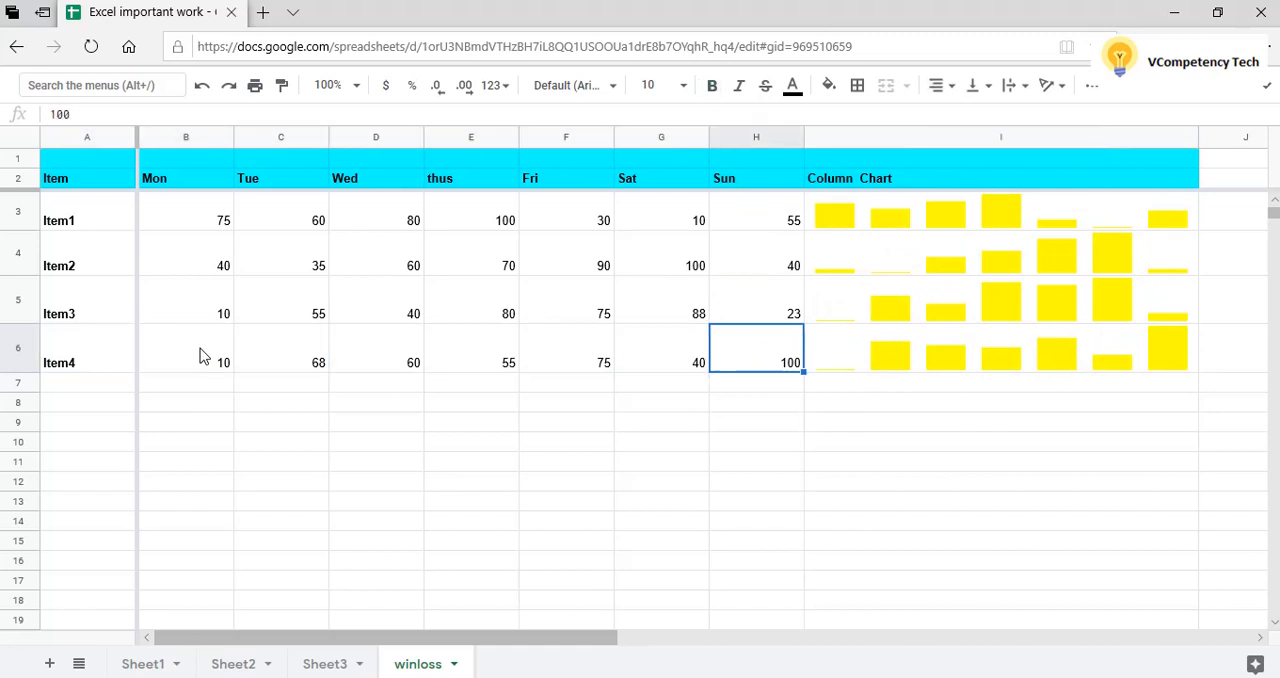
pyautogui.press('Right')
pyautogui.press('Right')
pyautogui.press('Right')
pyautogui.press('Right')
pyautogui.press('Right')
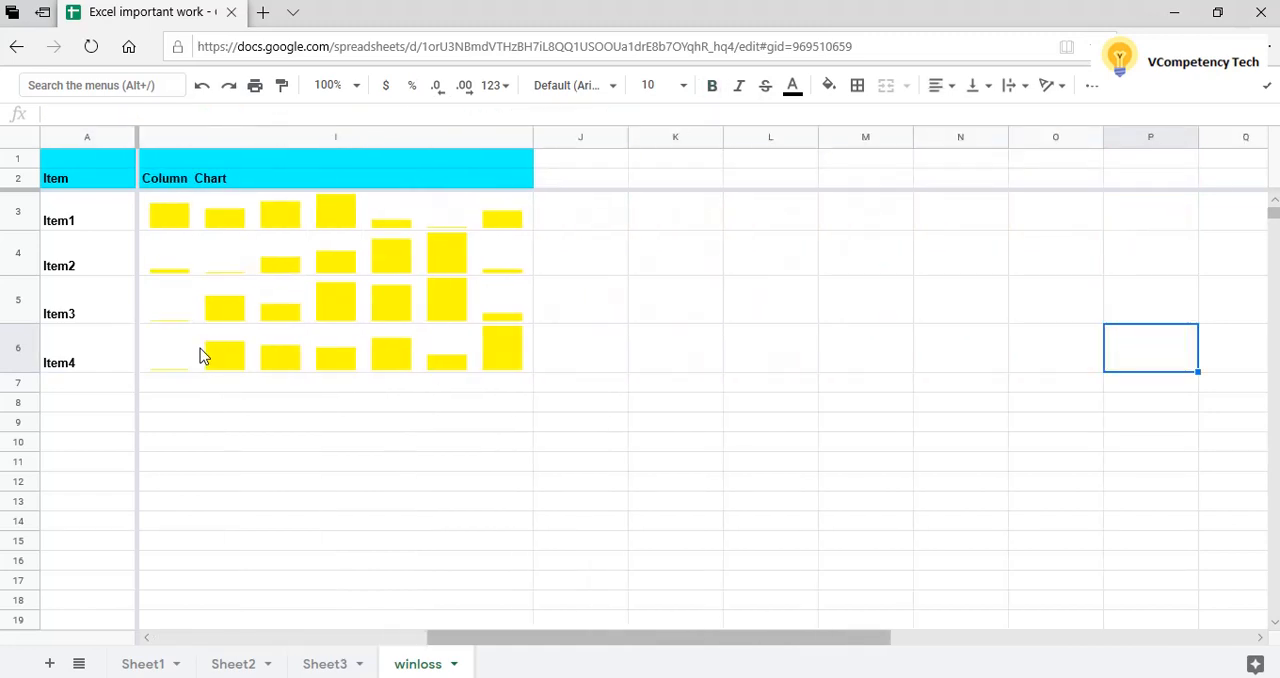
pyautogui.press('Right')
pyautogui.press('Right')
pyautogui.press('Right')
pyautogui.press('Right')
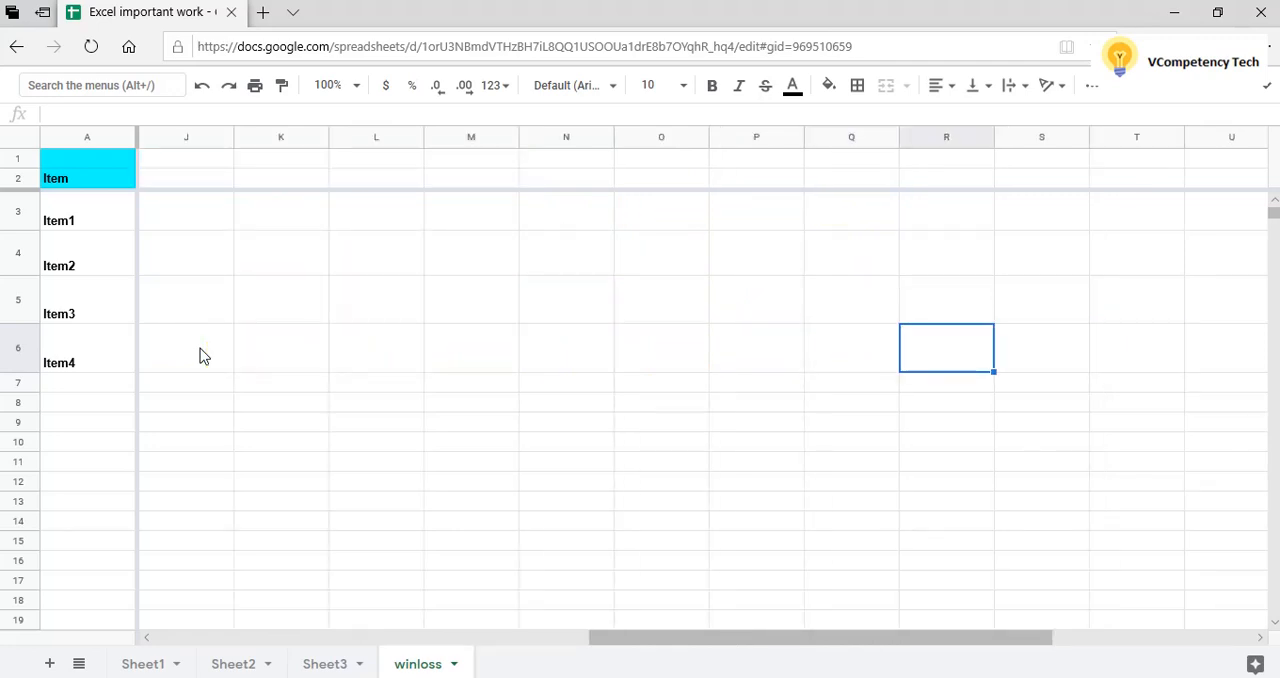
# Change the color option in Item2's SPARKLINE formula in I4 to "Red".
pyautogui.press('Left')
pyautogui.press('Left')
pyautogui.press('Left')
pyautogui.press('Left')
pyautogui.press('Left')
pyautogui.press('Left')
pyautogui.press('Left')
pyautogui.press('Left')
pyautogui.press('Left')
pyautogui.press('Left')
pyautogui.press('Left')
pyautogui.press('Left')
pyautogui.press('Left')
pyautogui.press('Left')
pyautogui.press('Left')
pyautogui.press('Left')
pyautogui.press('Left')
pyautogui.press('Left')
pyautogui.press('Left')
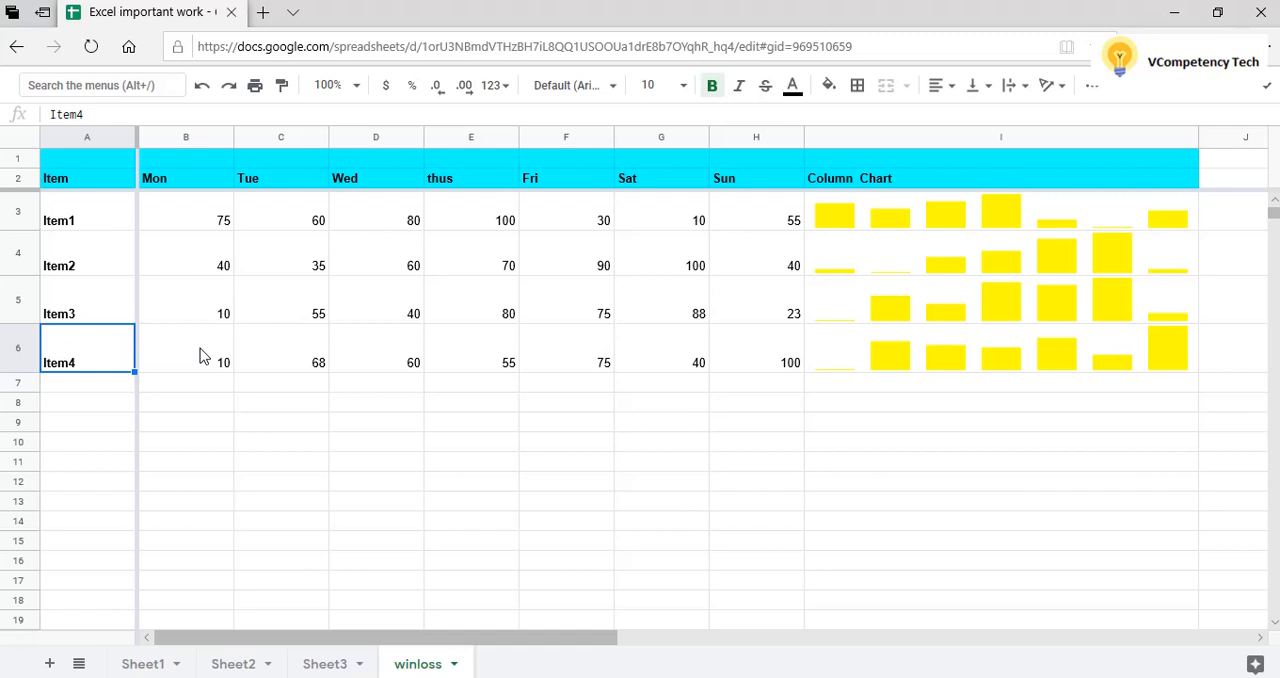
pyautogui.click(948, 258)
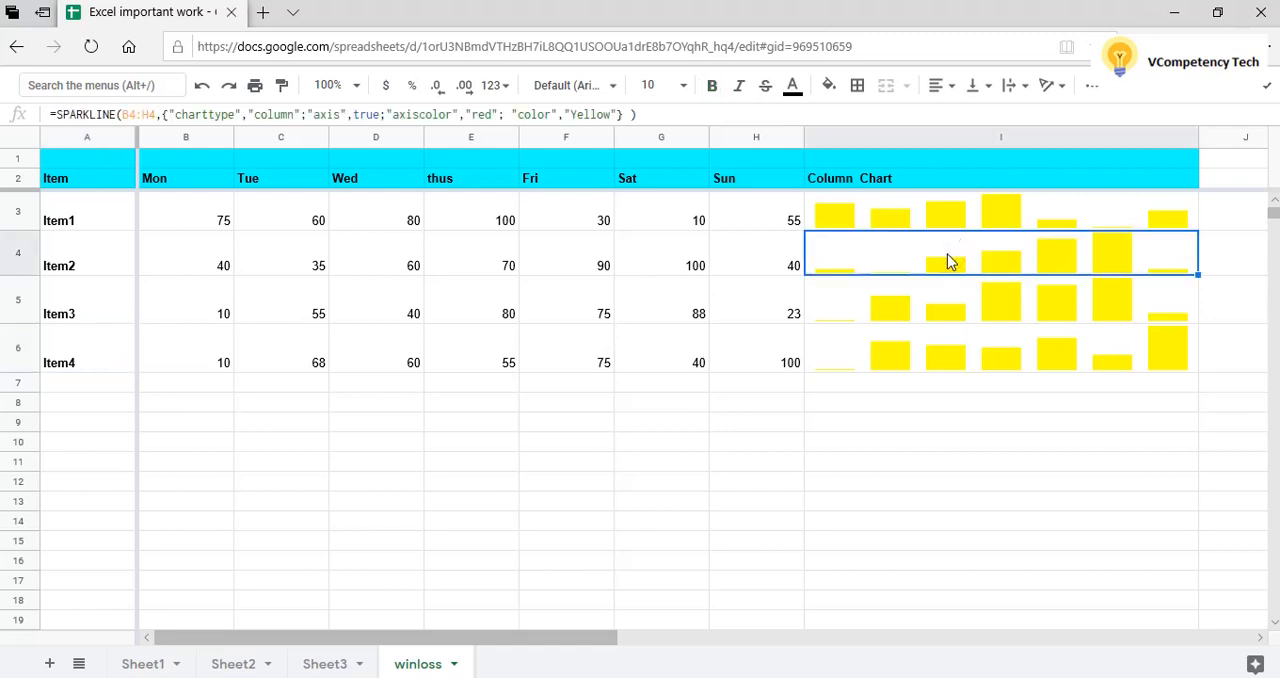
pyautogui.click(611, 114)
pyautogui.press('BackSpace')
pyautogui.press('BackSpace')
pyautogui.press('BackSpace')
pyautogui.press('BackSpace')
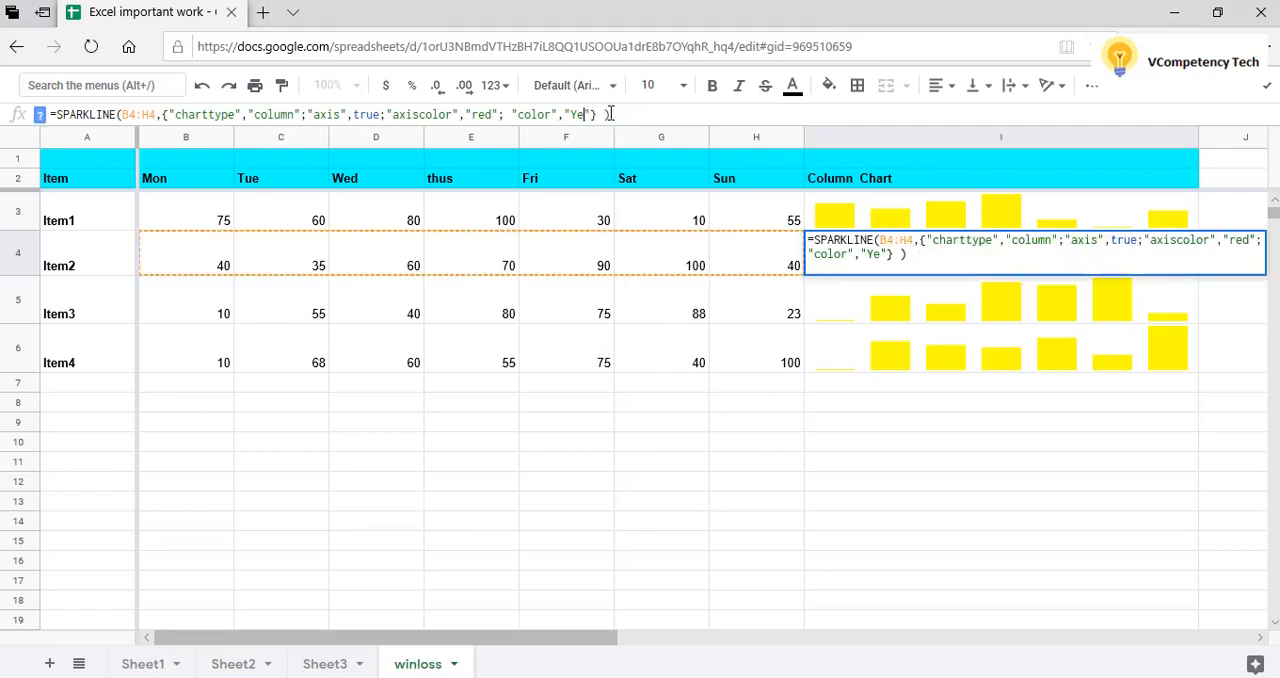
pyautogui.press('BackSpace')
pyautogui.press('BackSpace')
pyautogui.write('Red')
pyautogui.press('Return')
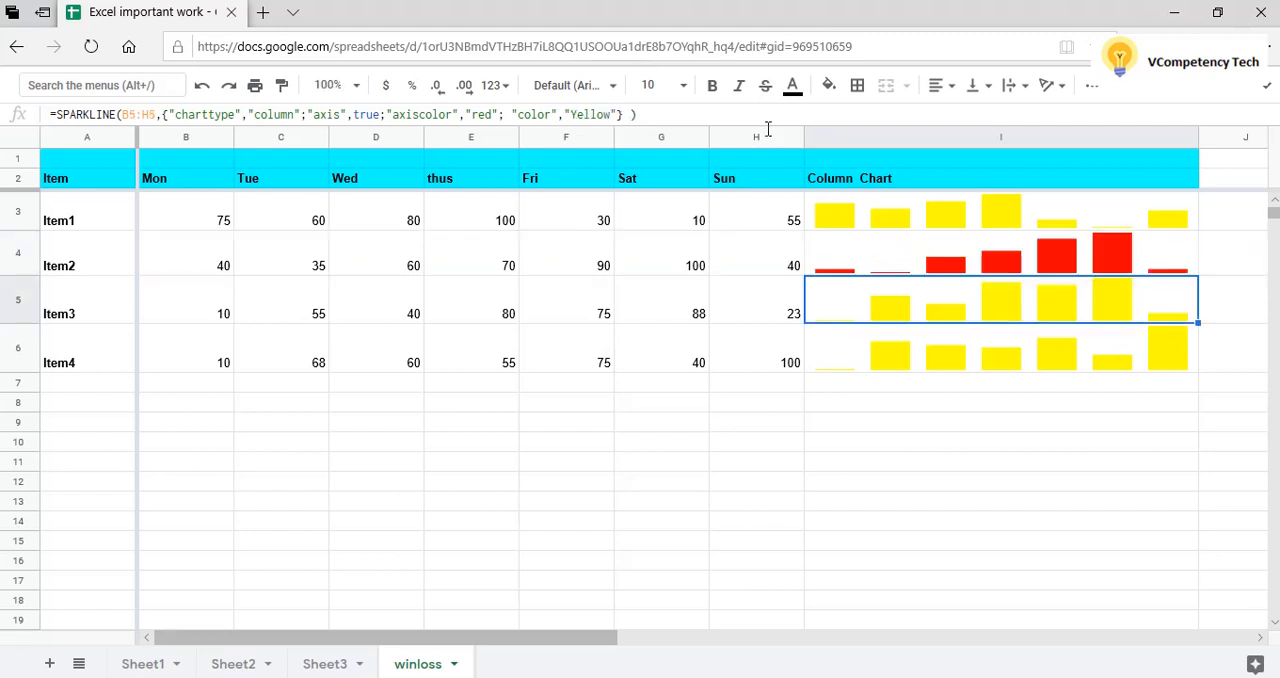
# Change the color option in Item3's SPARKLINE formula in I5 to "Green".
pyautogui.click(572, 114)
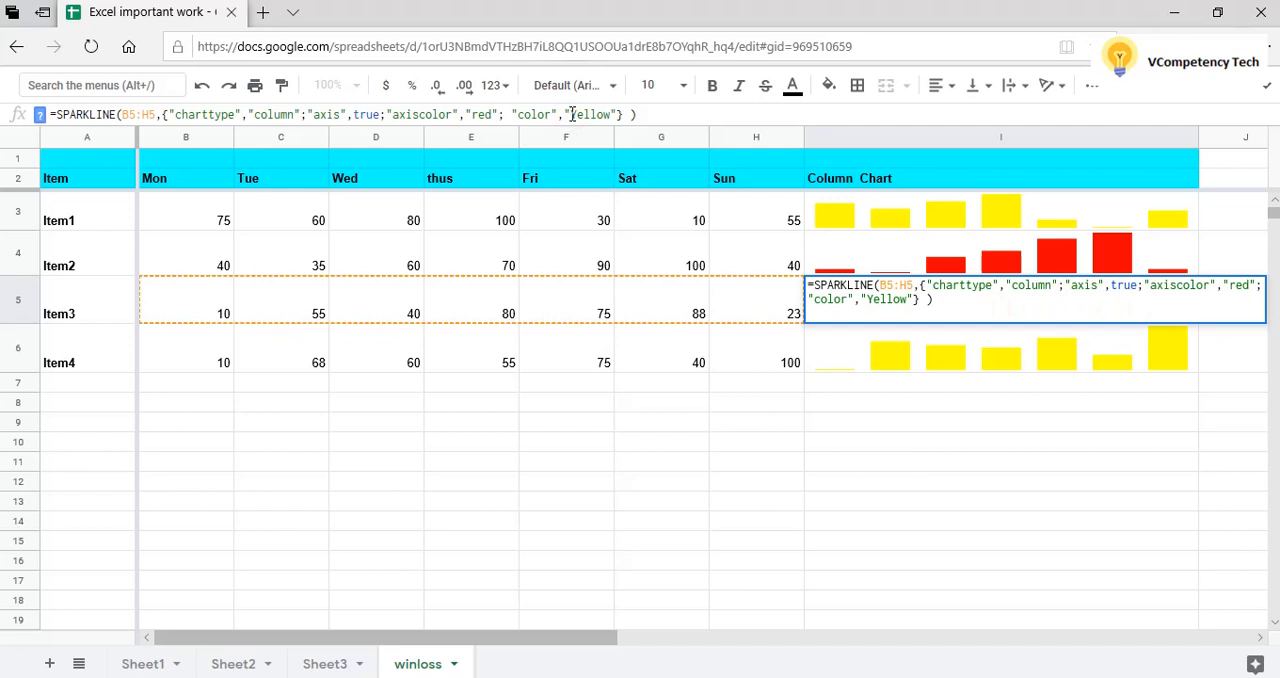
pyautogui.press('Delete')
pyautogui.press('Delete')
pyautogui.press('Delete')
pyautogui.press('Delete')
pyautogui.press('Delete')
pyautogui.press('Delete')
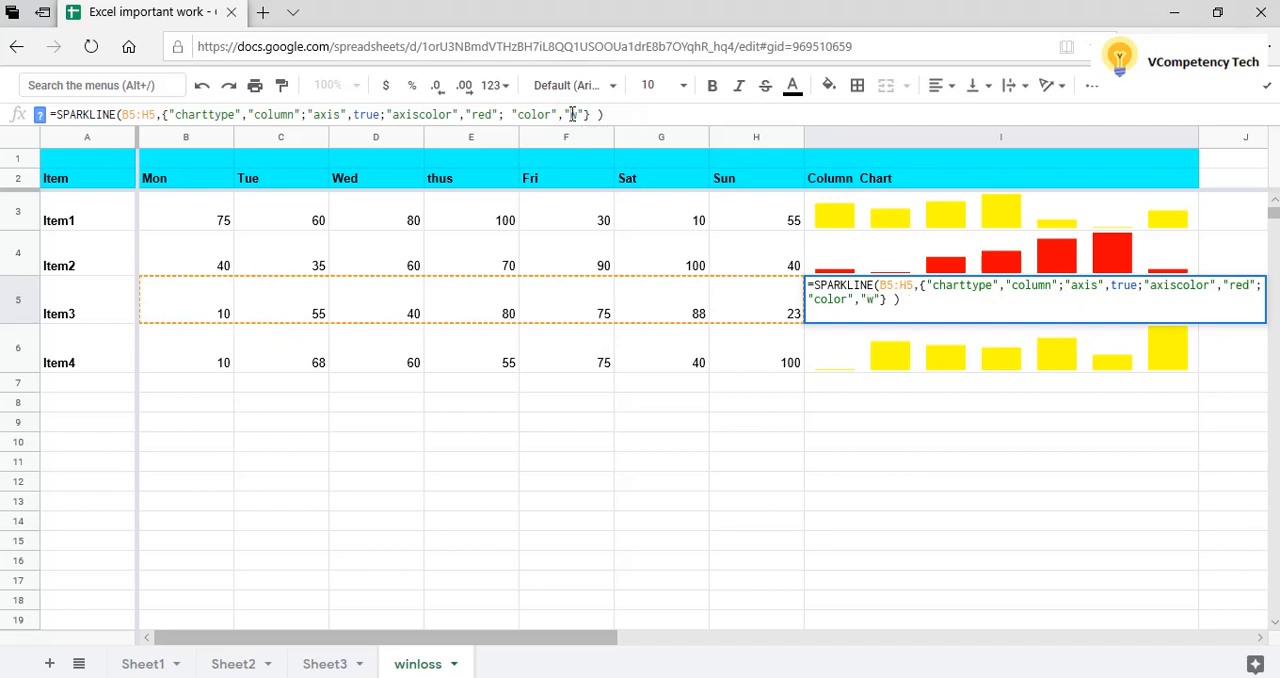
pyautogui.write('Green')
pyautogui.press('Return')
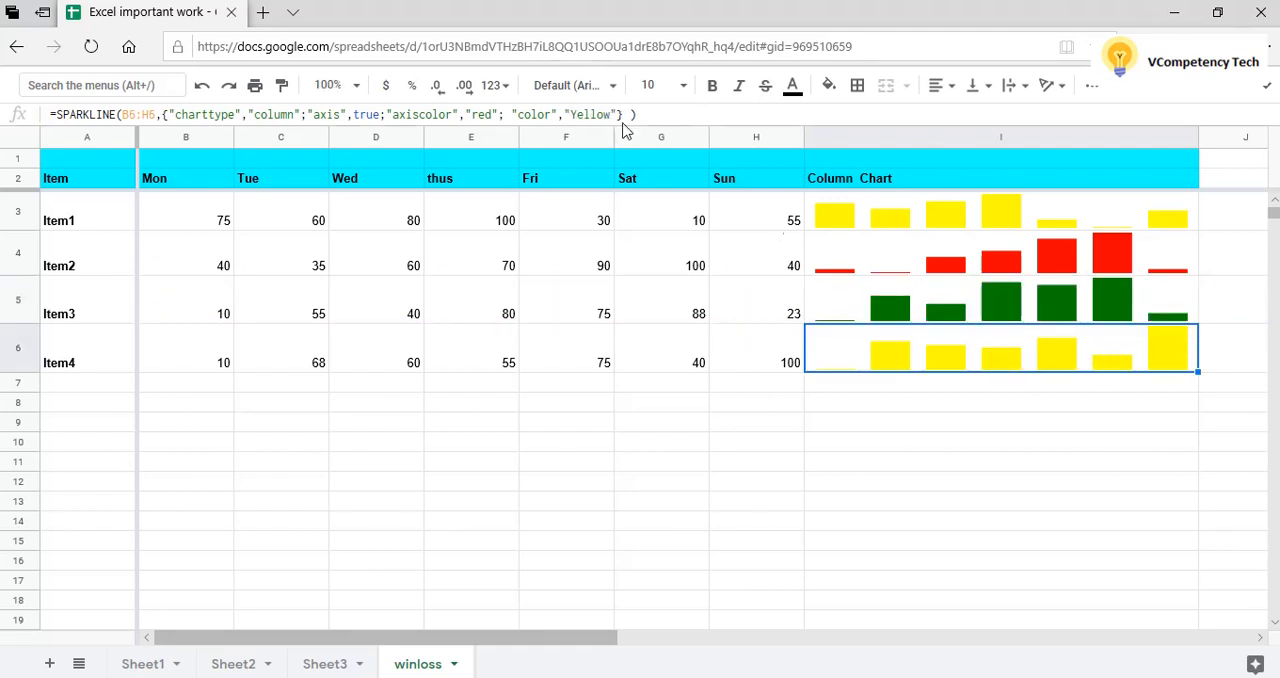
# Change the color option in Item4's SPARKLINE formula in I6 to "Pink".
pyautogui.click(573, 113)
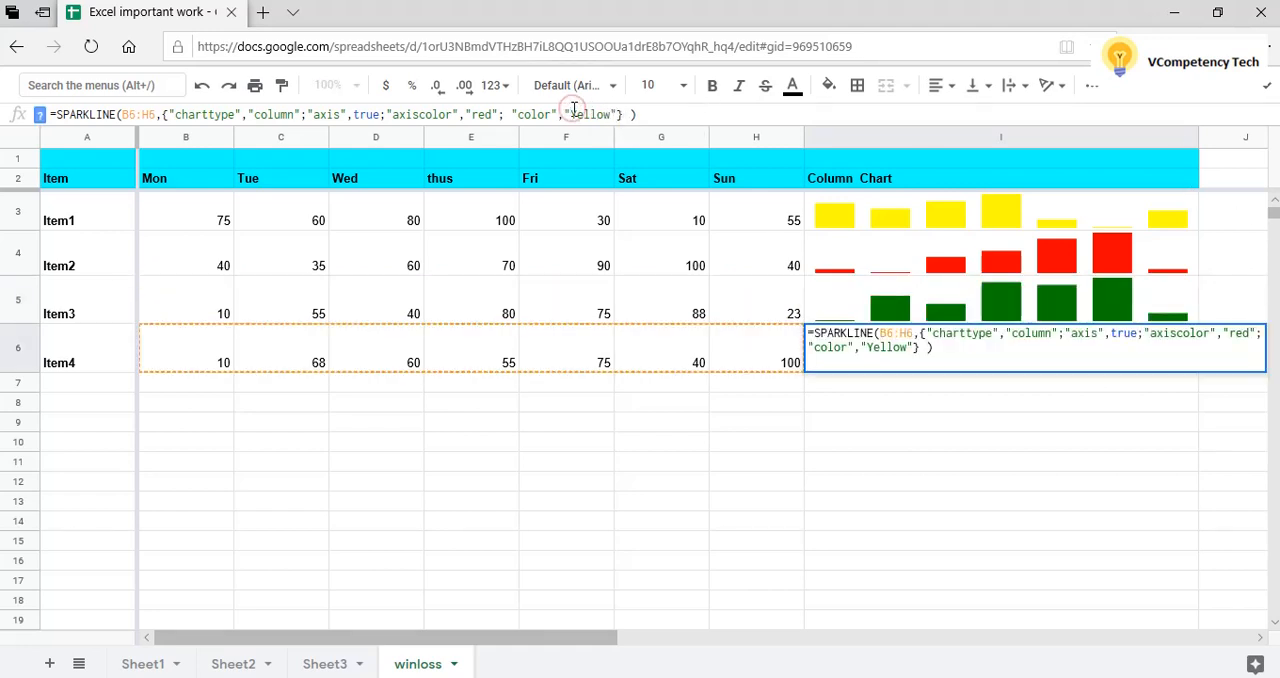
pyautogui.press('Delete')
pyautogui.press('Delete')
pyautogui.press('Delete')
pyautogui.press('Delete')
pyautogui.press('Delete')
pyautogui.press('Delete')
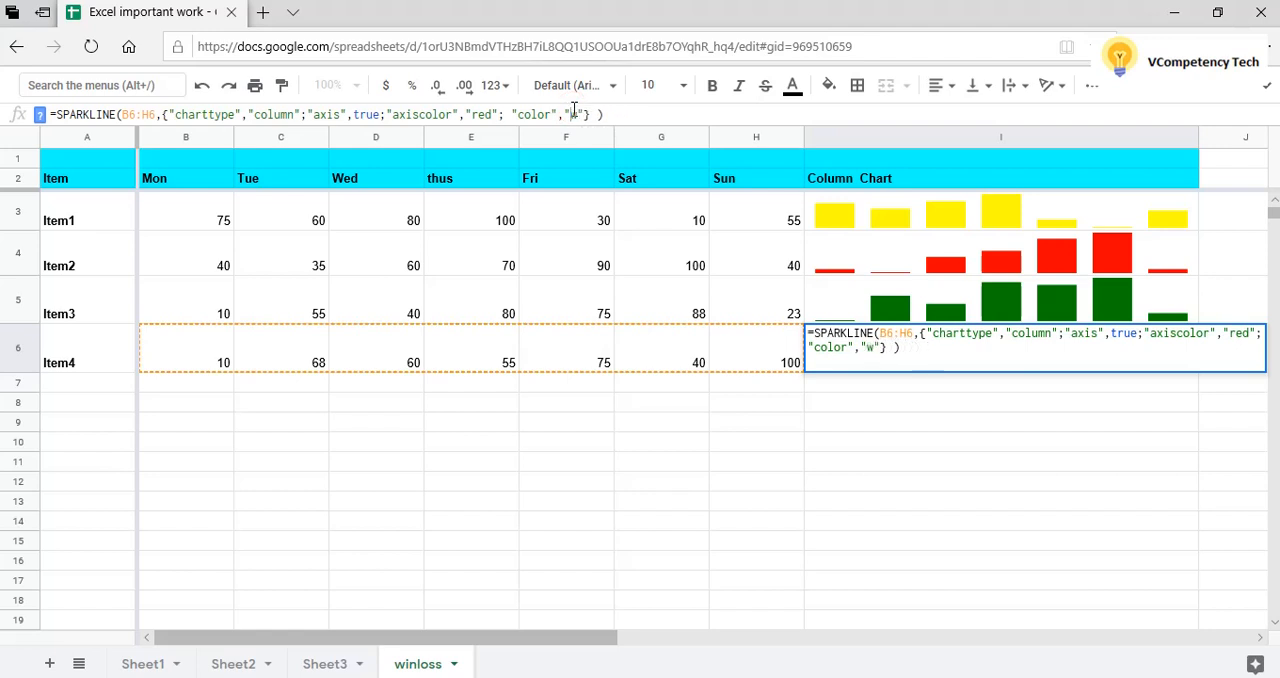
pyautogui.write('Pink')
pyautogui.press('Return')
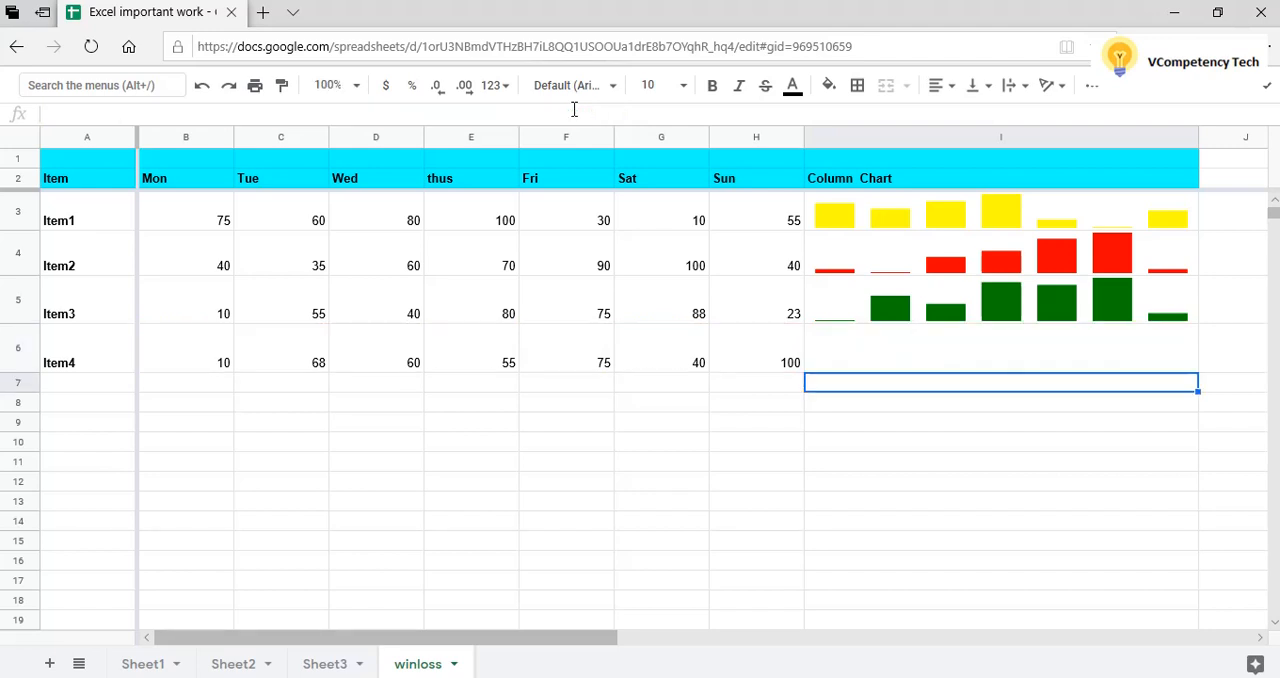
pyautogui.click(1035, 426)
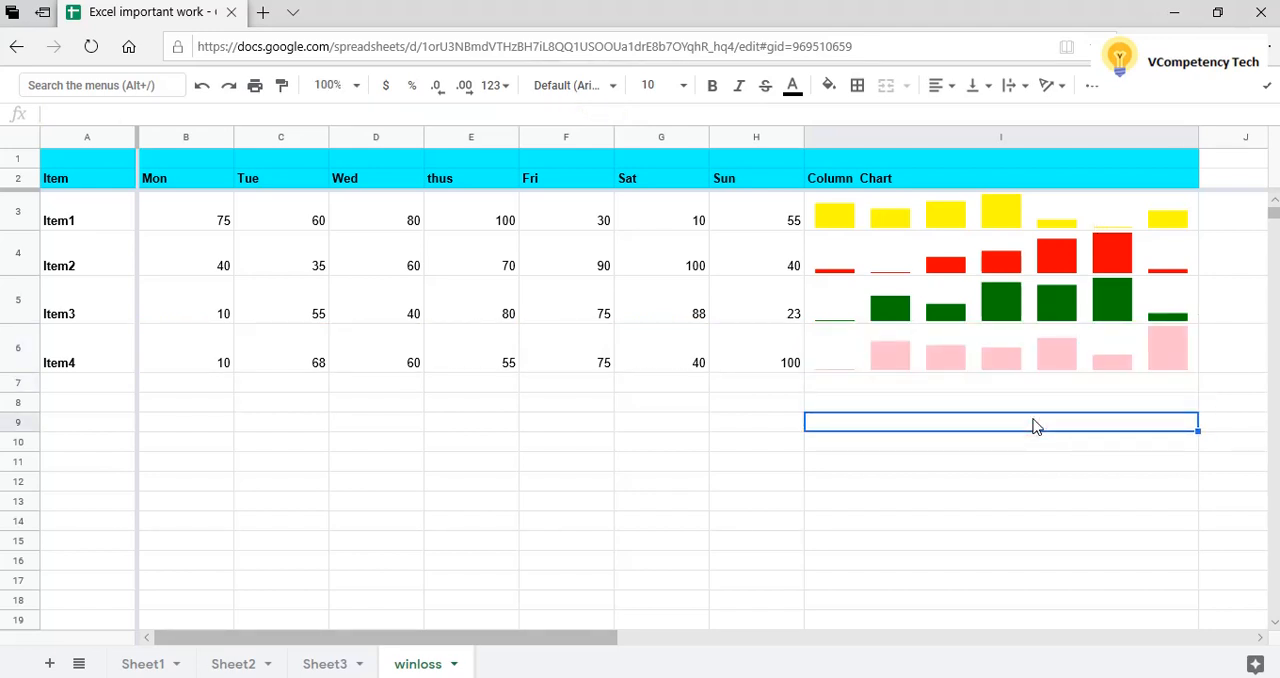
# Set the text color of the Item4 label in A6 to magenta.
pyautogui.click(88, 362)
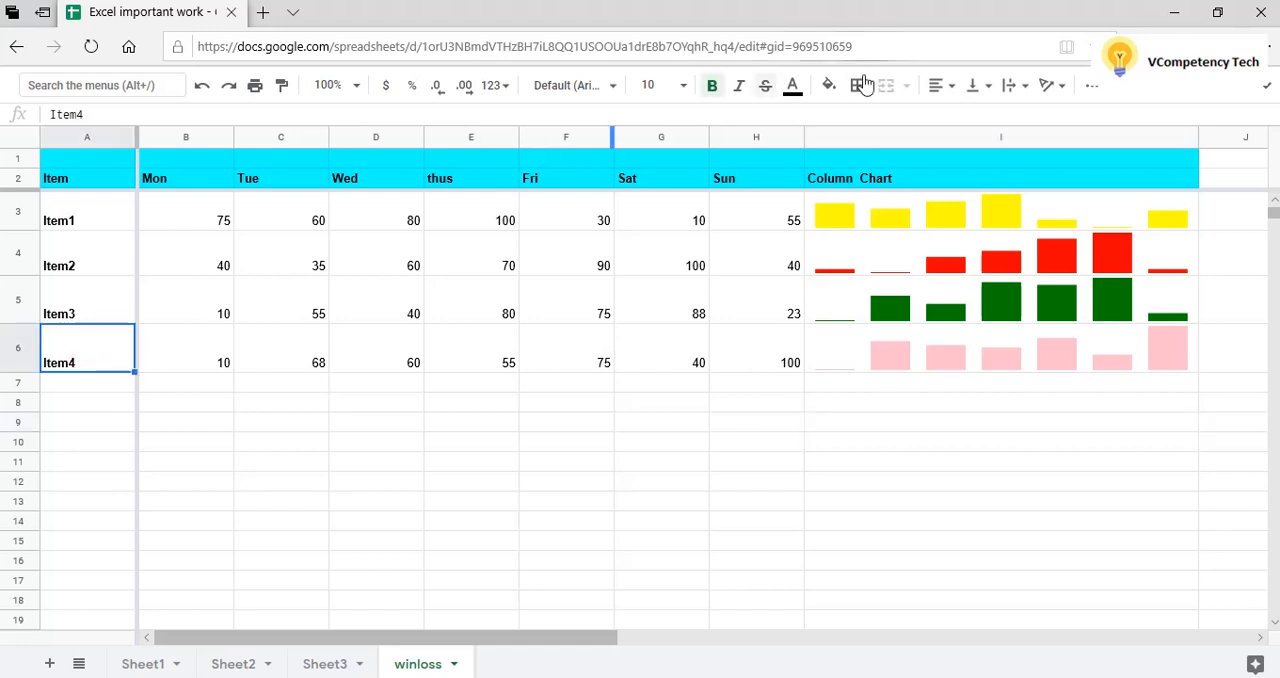
pyautogui.click(792, 88)
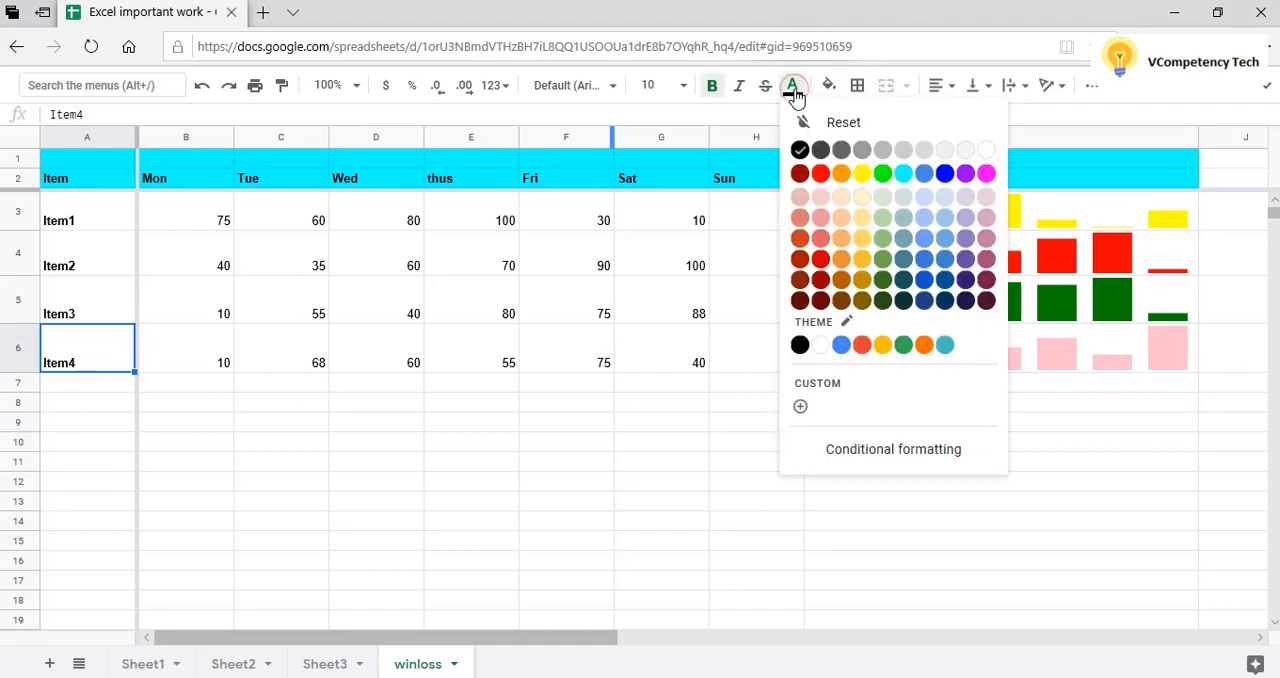
pyautogui.click(986, 175)
# Try a green background fill on the Item3 label cell A5 and undo it.
pyautogui.click(110, 310)
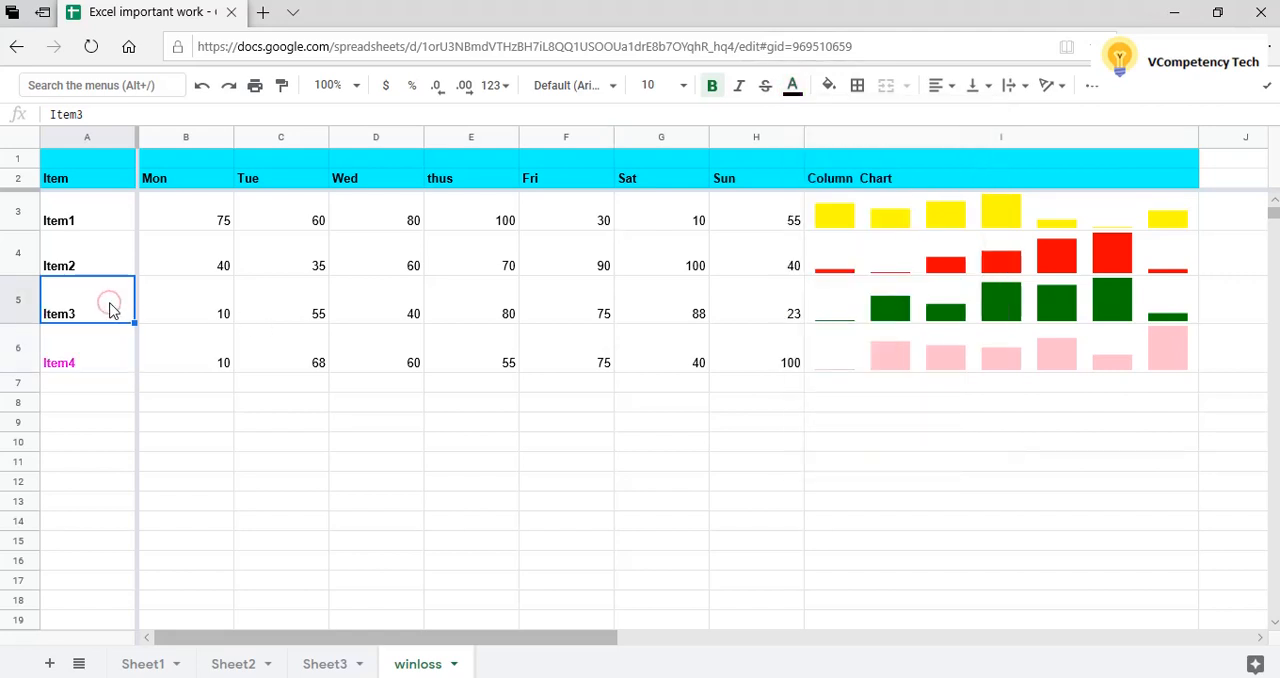
pyautogui.click(829, 87)
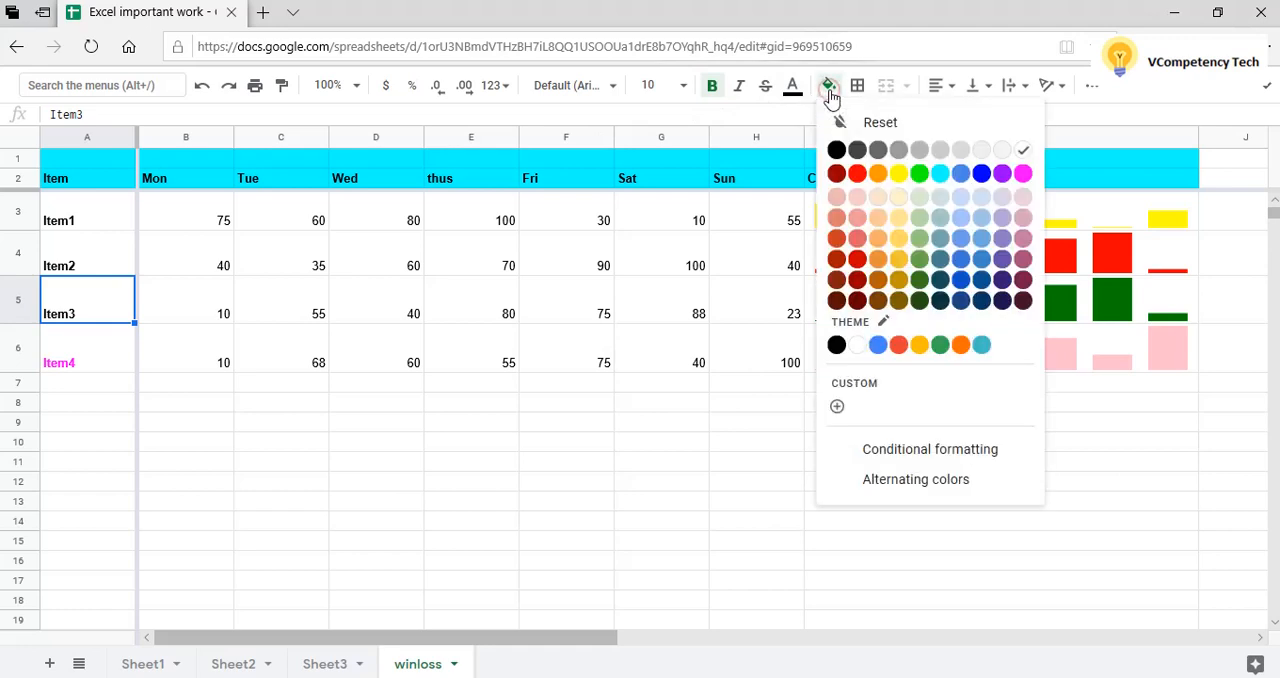
pyautogui.click(920, 175)
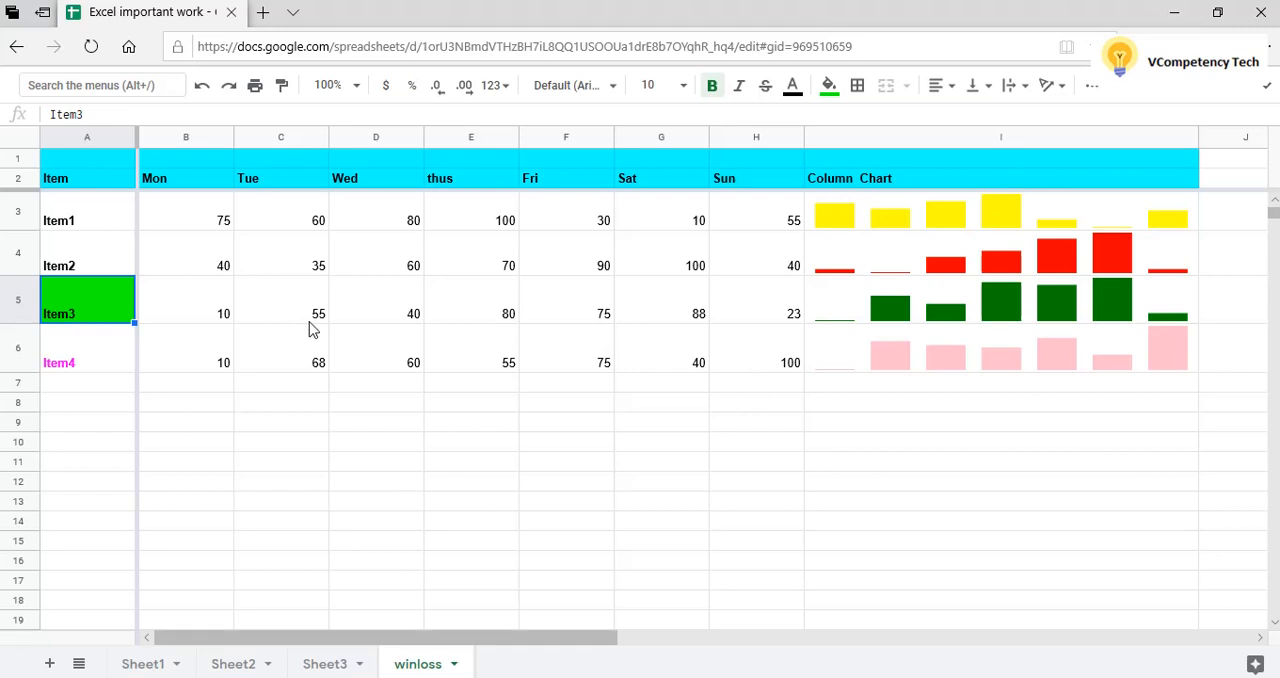
pyautogui.hotkey('ctrl', 'z')
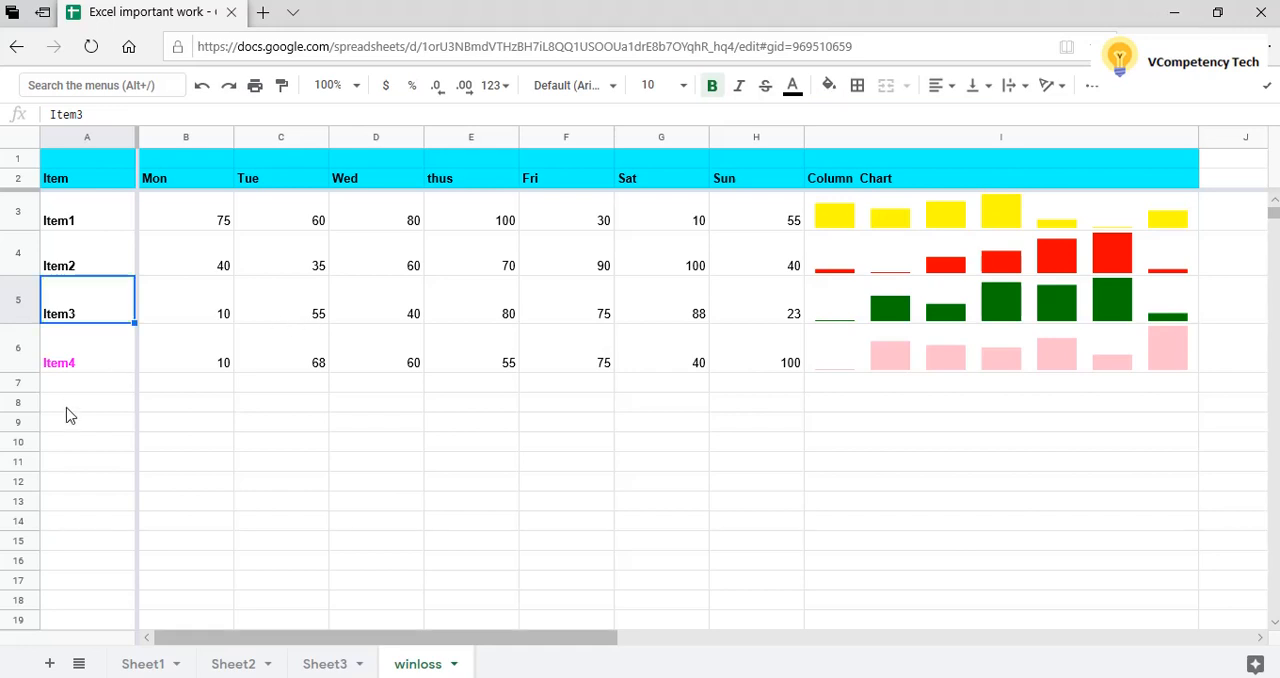
# Set the text color of the Item3 label in A5 to dark green 2.
pyautogui.click(793, 88)
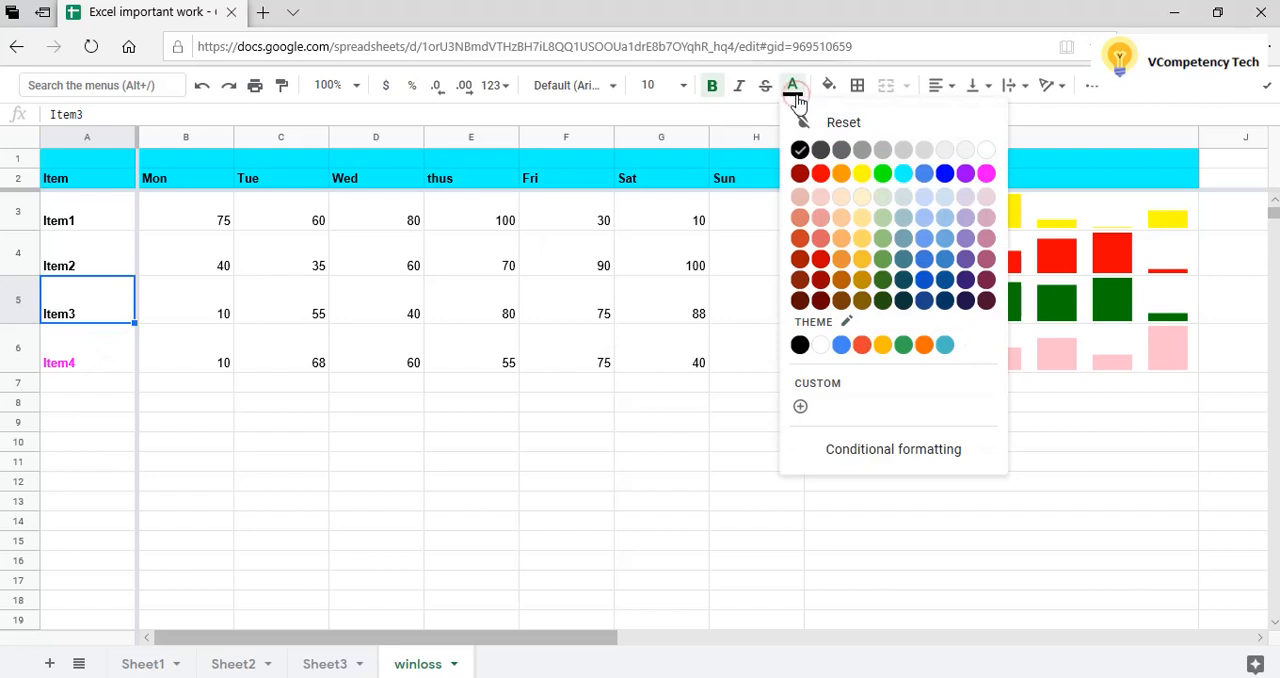
pyautogui.click(883, 282)
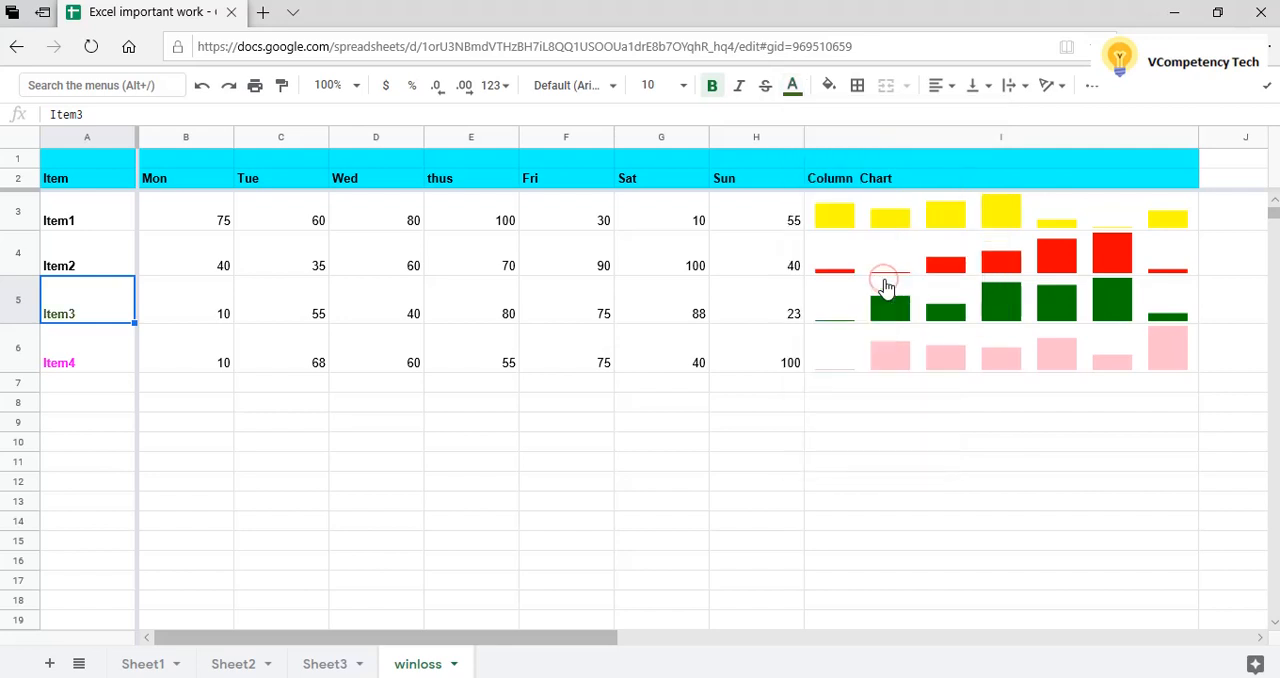
pyautogui.click(245, 405)
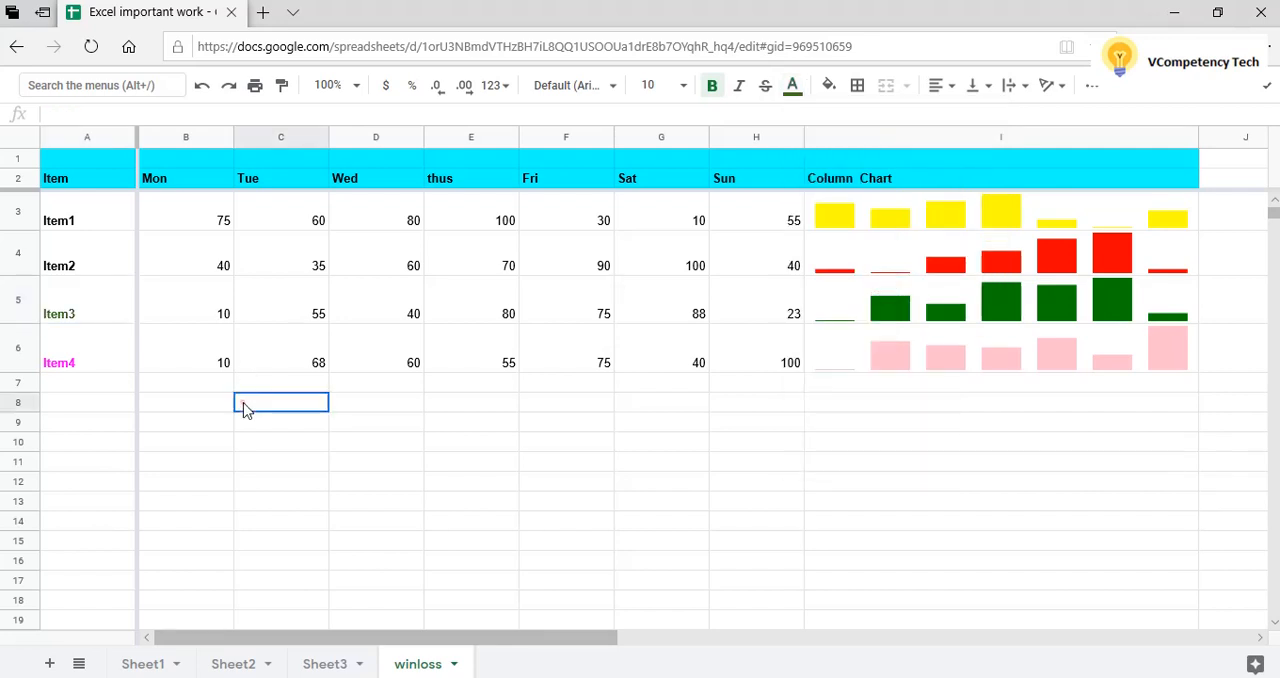
# Set the text color of the Item2 label to red and of the Item1 label to yellow.
pyautogui.click(107, 269)
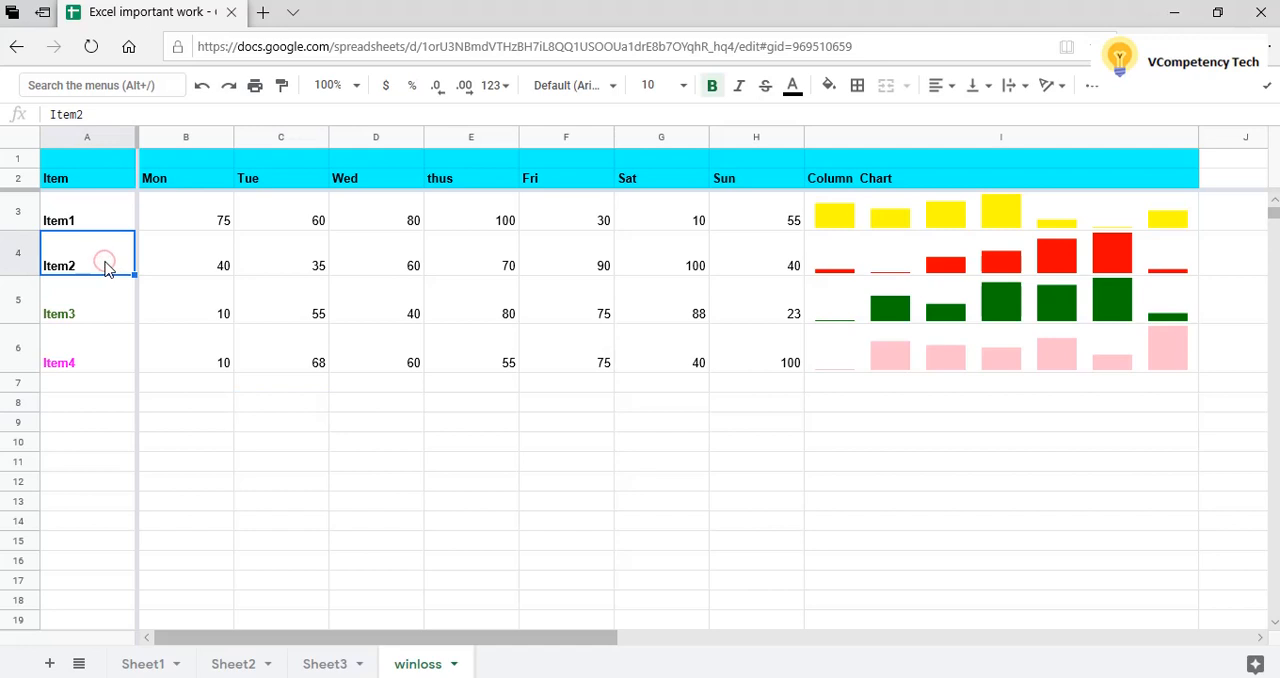
pyautogui.click(793, 88)
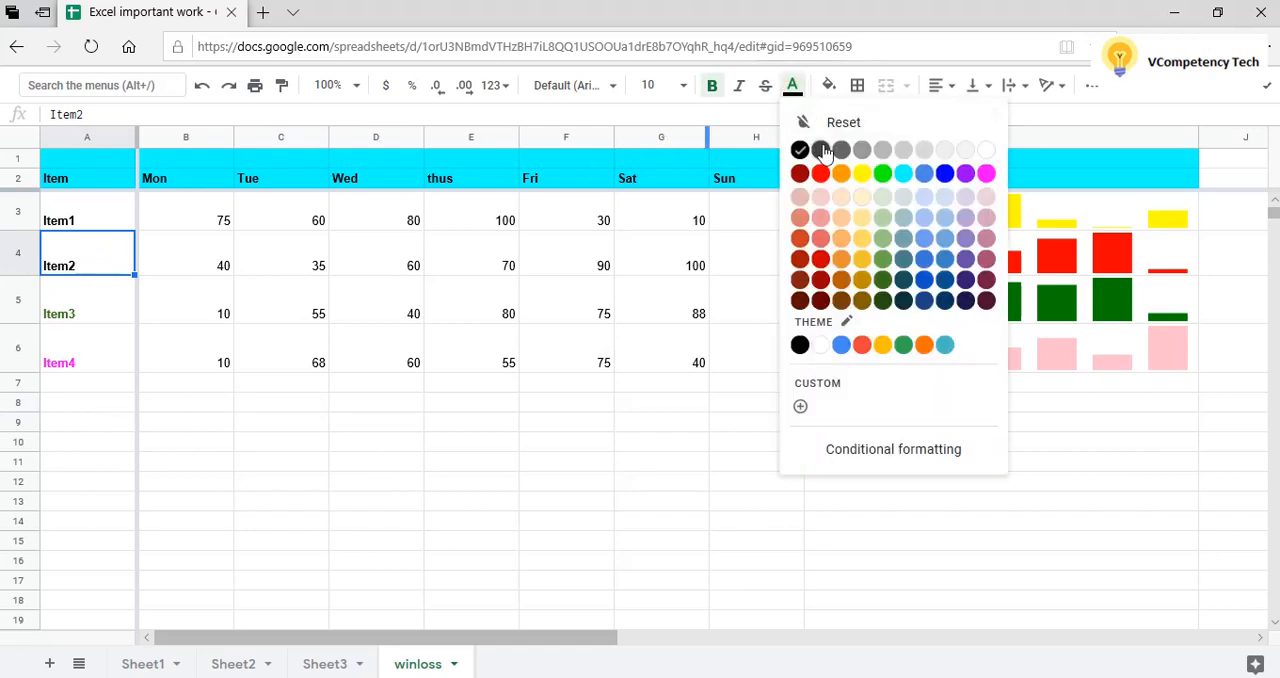
pyautogui.click(822, 176)
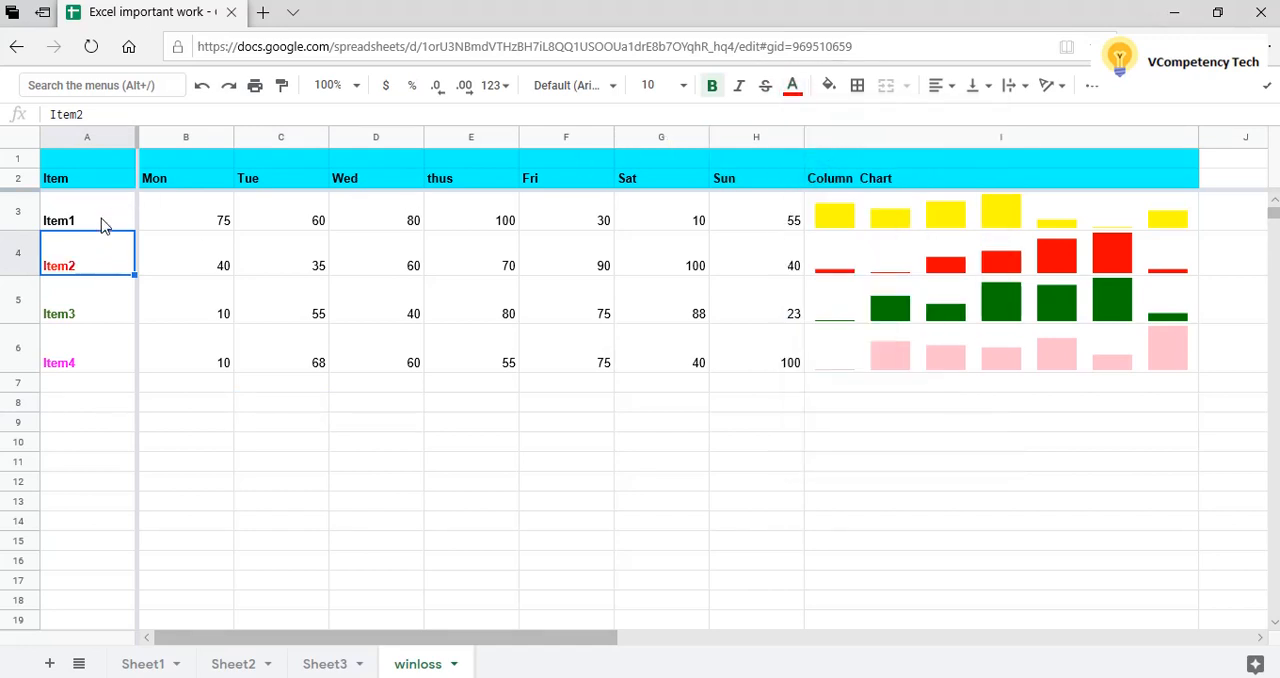
pyautogui.click(103, 222)
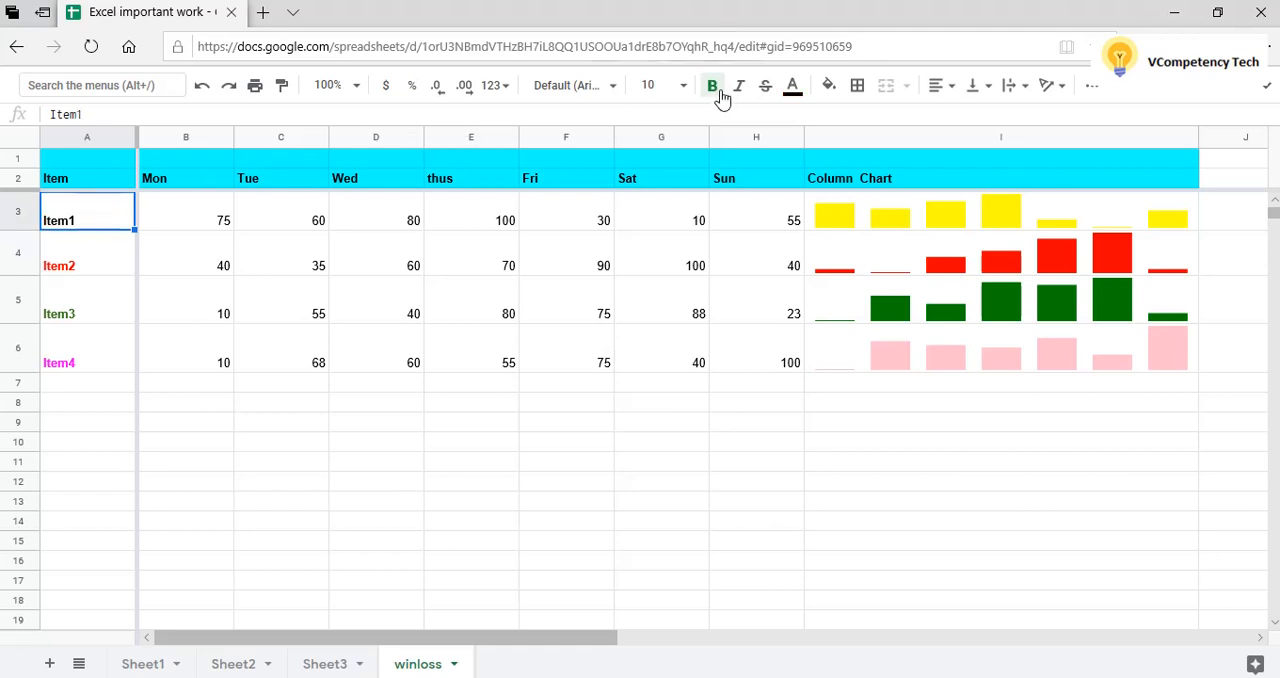
pyautogui.click(793, 88)
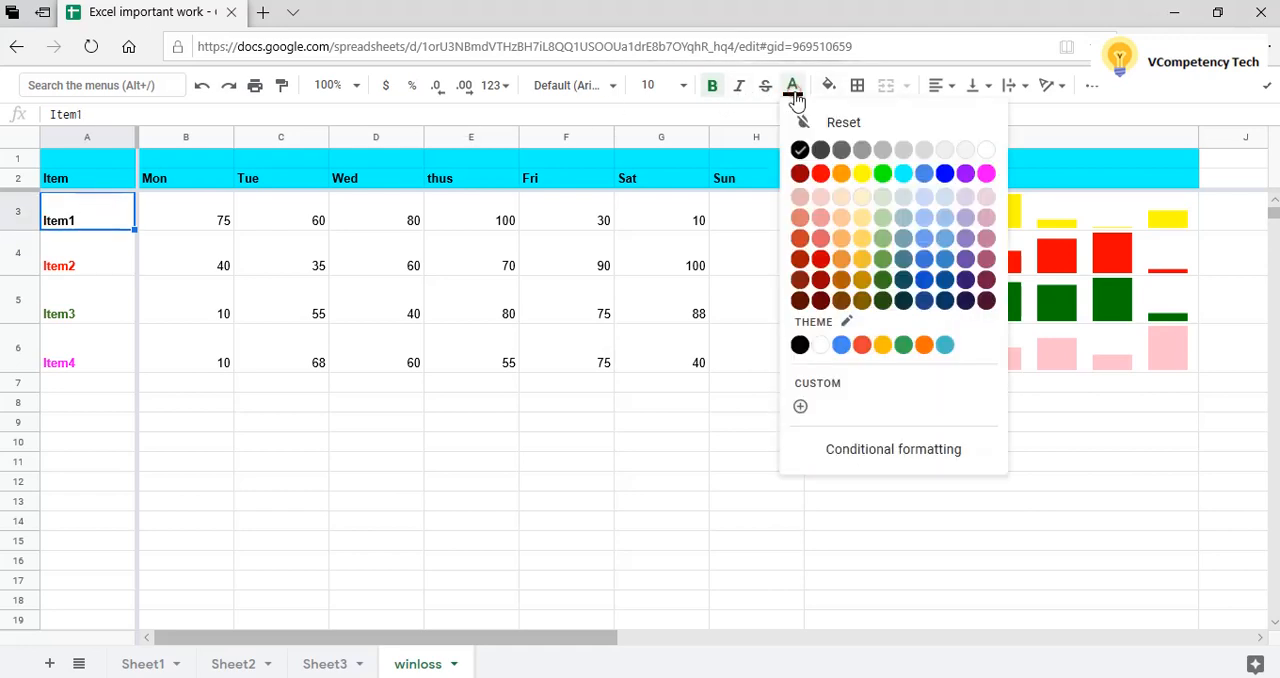
pyautogui.click(861, 175)
pyautogui.click(581, 414)
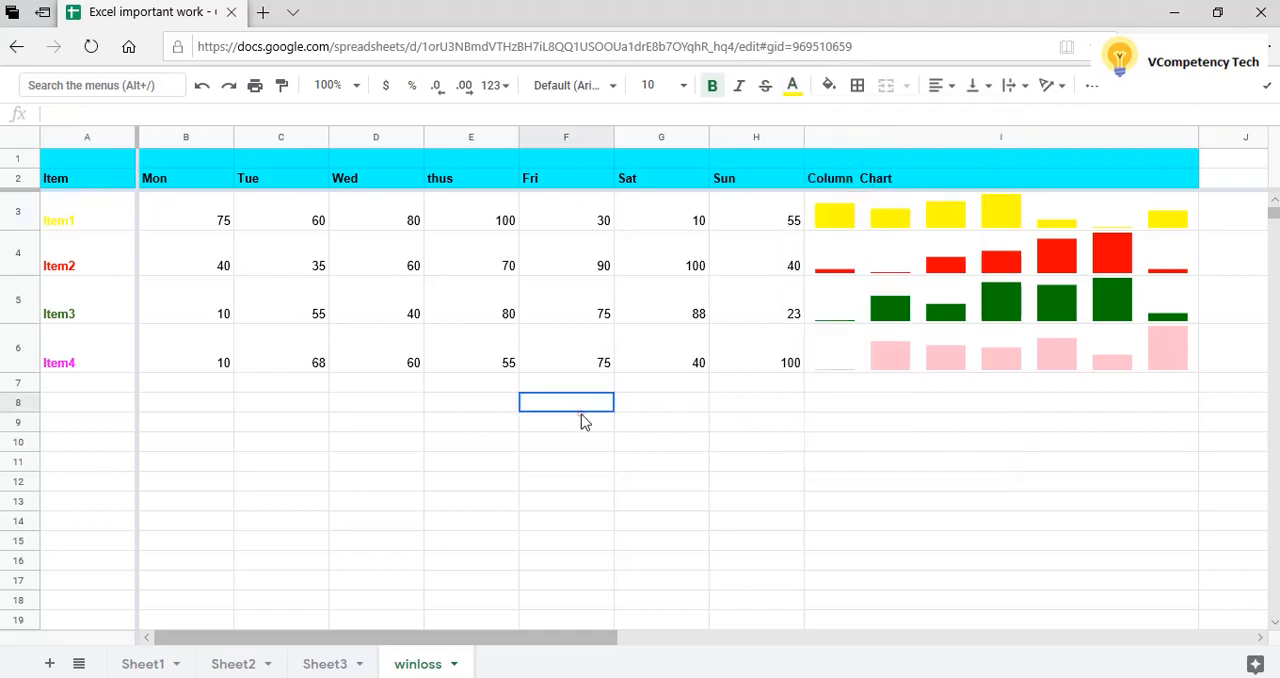
# Go through Item1's daily values across row 3 and compare them with its yellow column chart.
pyautogui.click(98, 221)
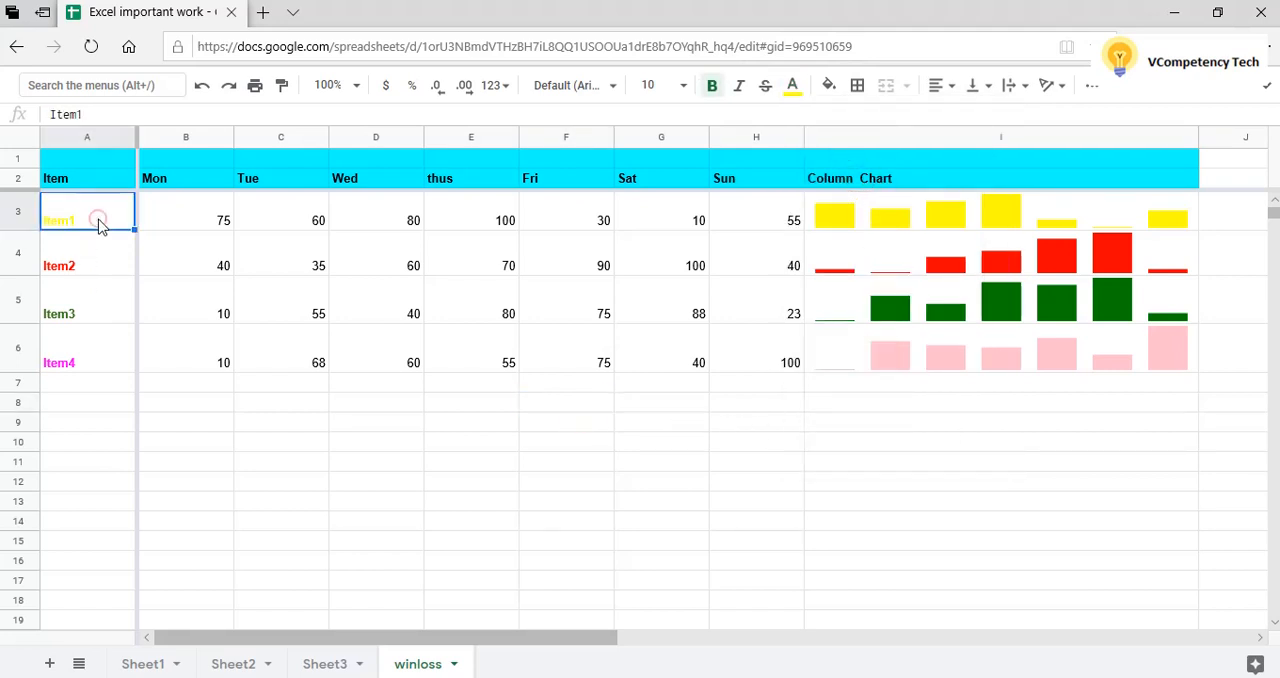
pyautogui.press('Right')
pyautogui.press('Right')
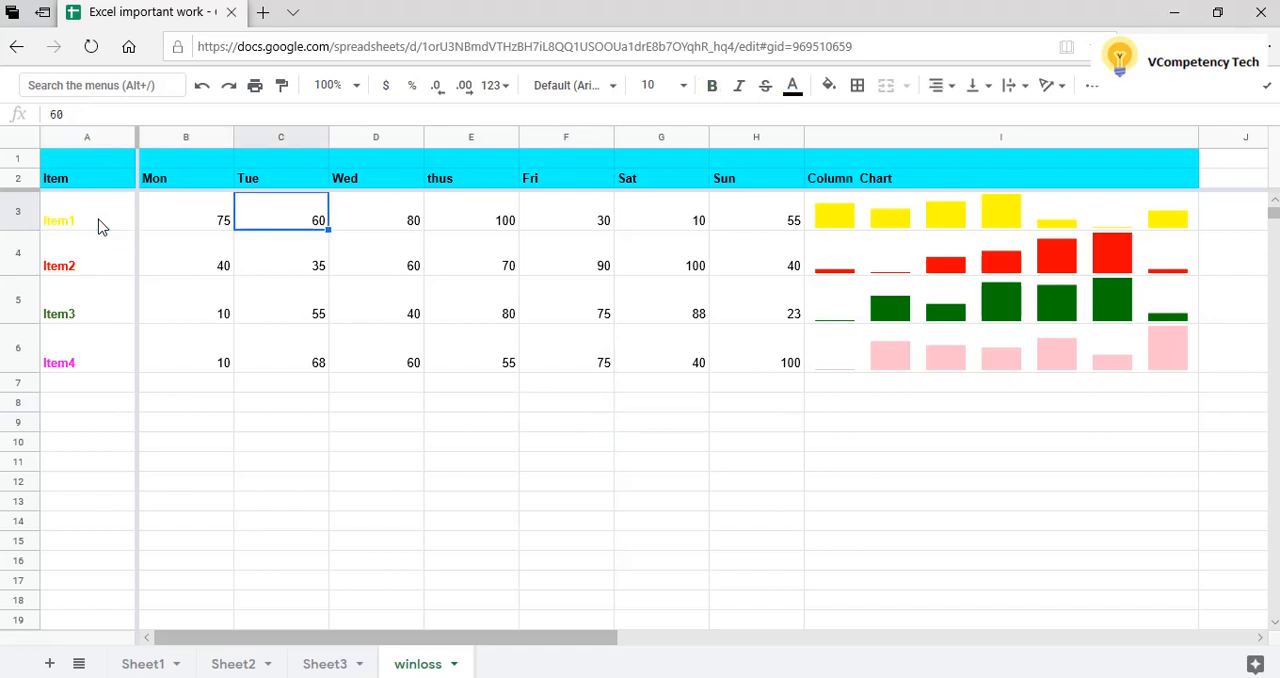
pyautogui.press('Left')
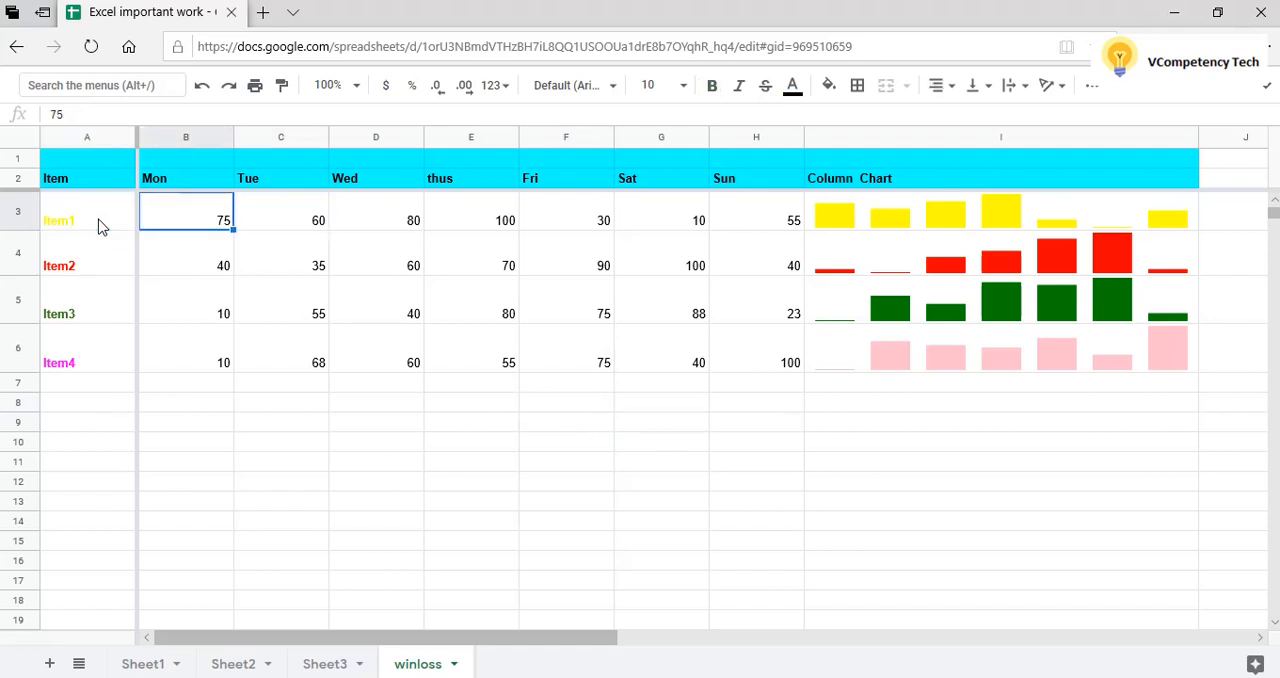
pyautogui.press('Right')
pyautogui.press('Right')
pyautogui.press('Right')
pyautogui.press('Right')
pyautogui.press('Right')
pyautogui.press('Right')
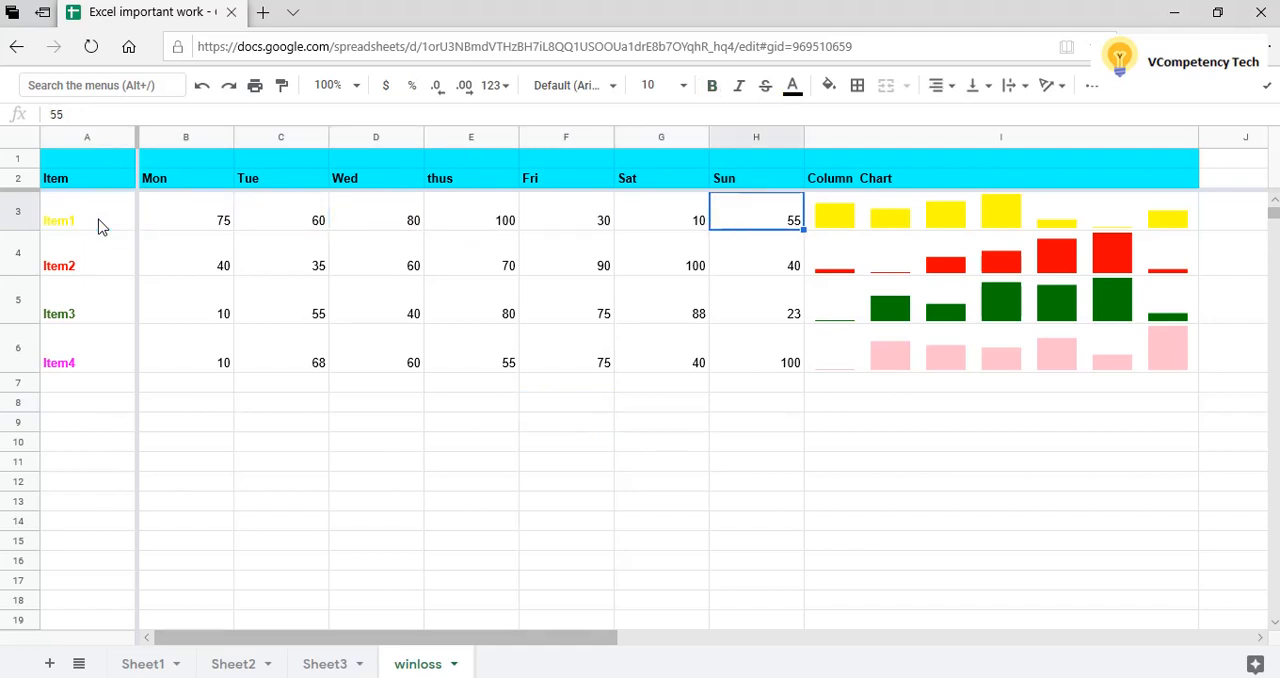
pyautogui.press('Right')
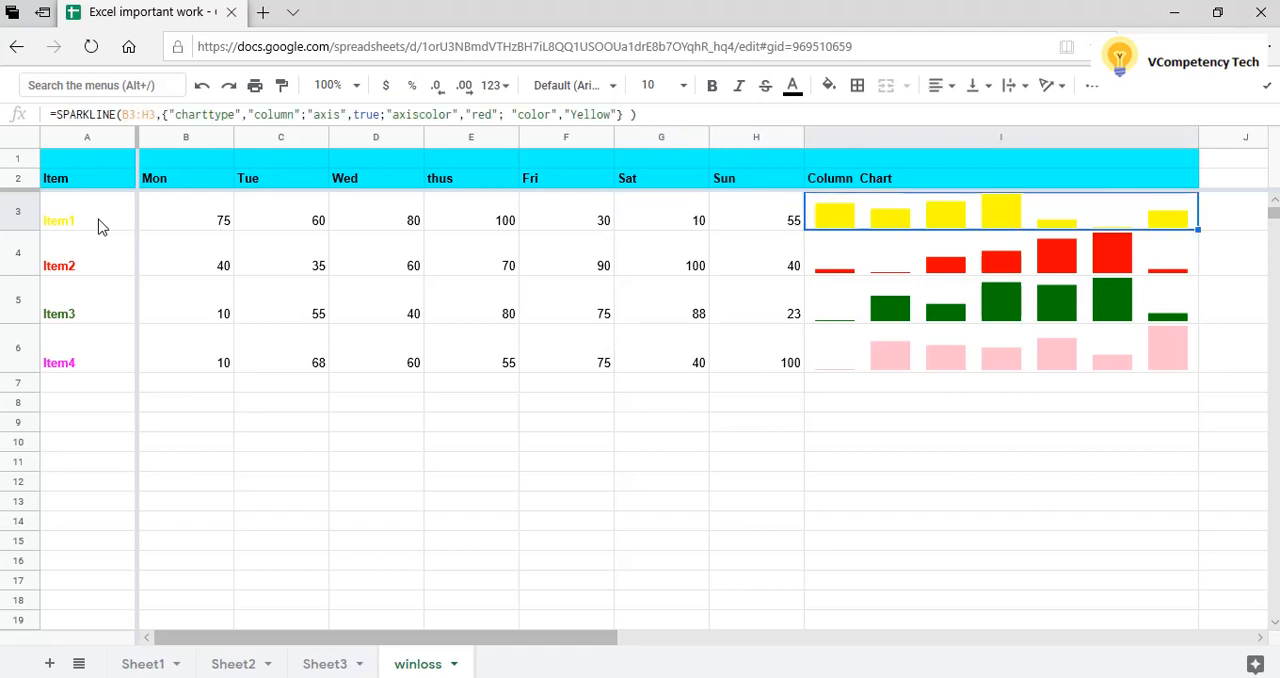
pyautogui.press('Left')
pyautogui.press('Left')
pyautogui.press('Left')
pyautogui.press('Left')
pyautogui.press('Left')
pyautogui.press('Left')
pyautogui.press('Left')
pyautogui.press('Left')
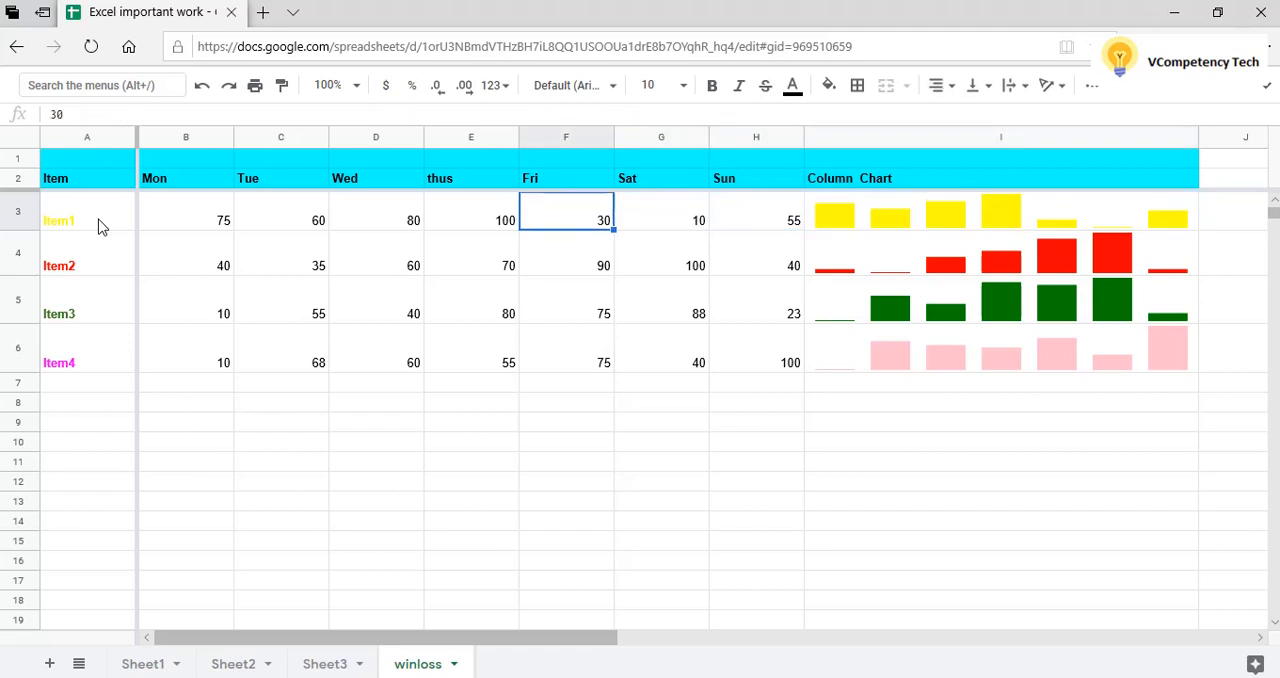
# Go through Item2's daily values across row 4 up to its red column chart in I4.
pyautogui.press('Down')
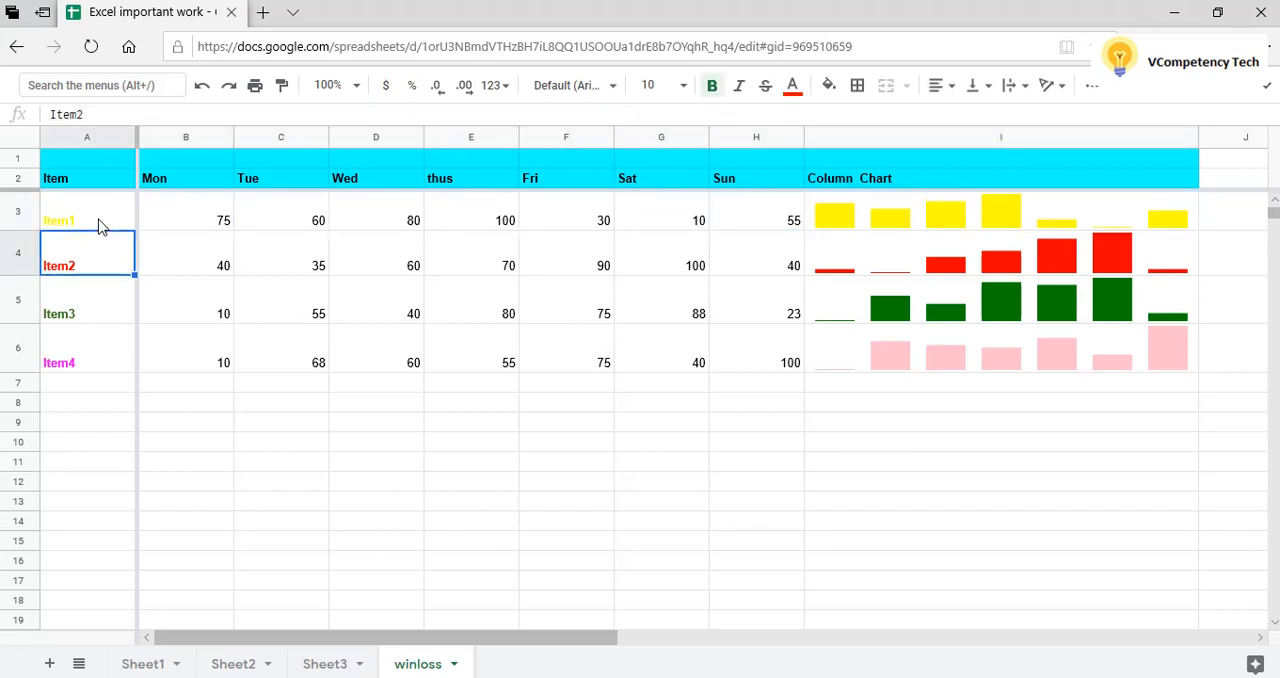
pyautogui.press('Right')
pyautogui.press('Right')
pyautogui.press('Right')
pyautogui.press('Right')
pyautogui.press('Right')
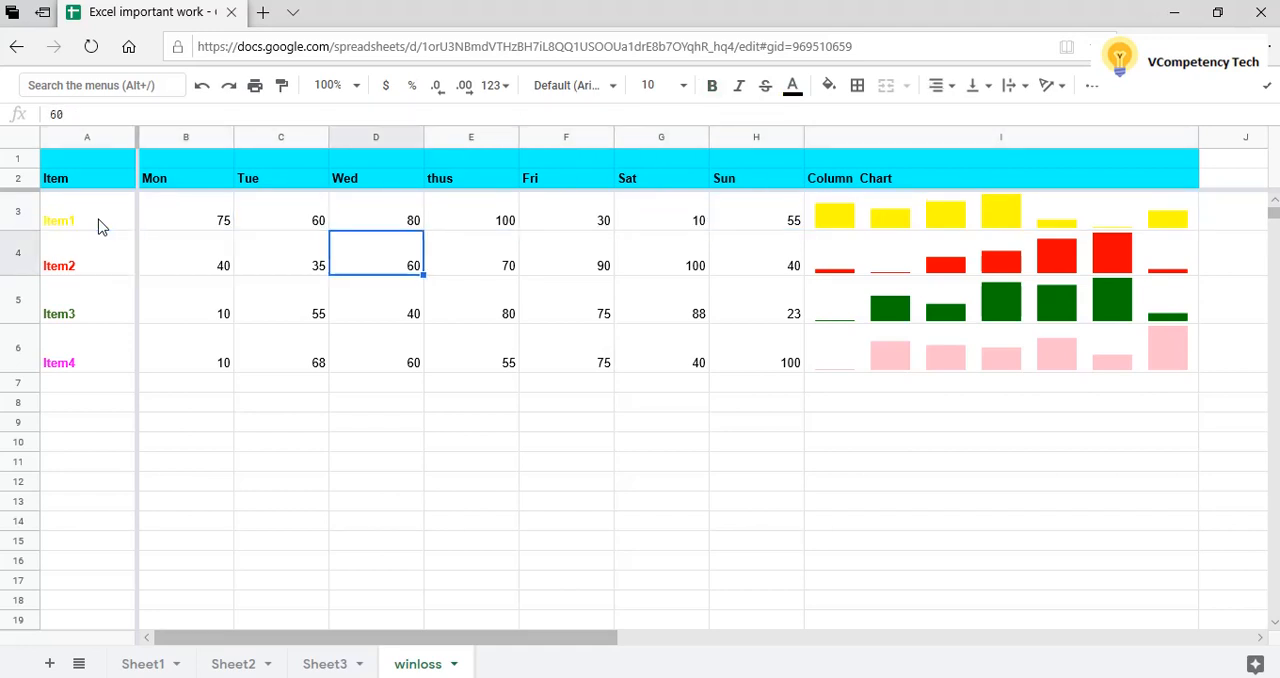
pyautogui.press('Right')
pyautogui.press('Right')
pyautogui.press('Right')
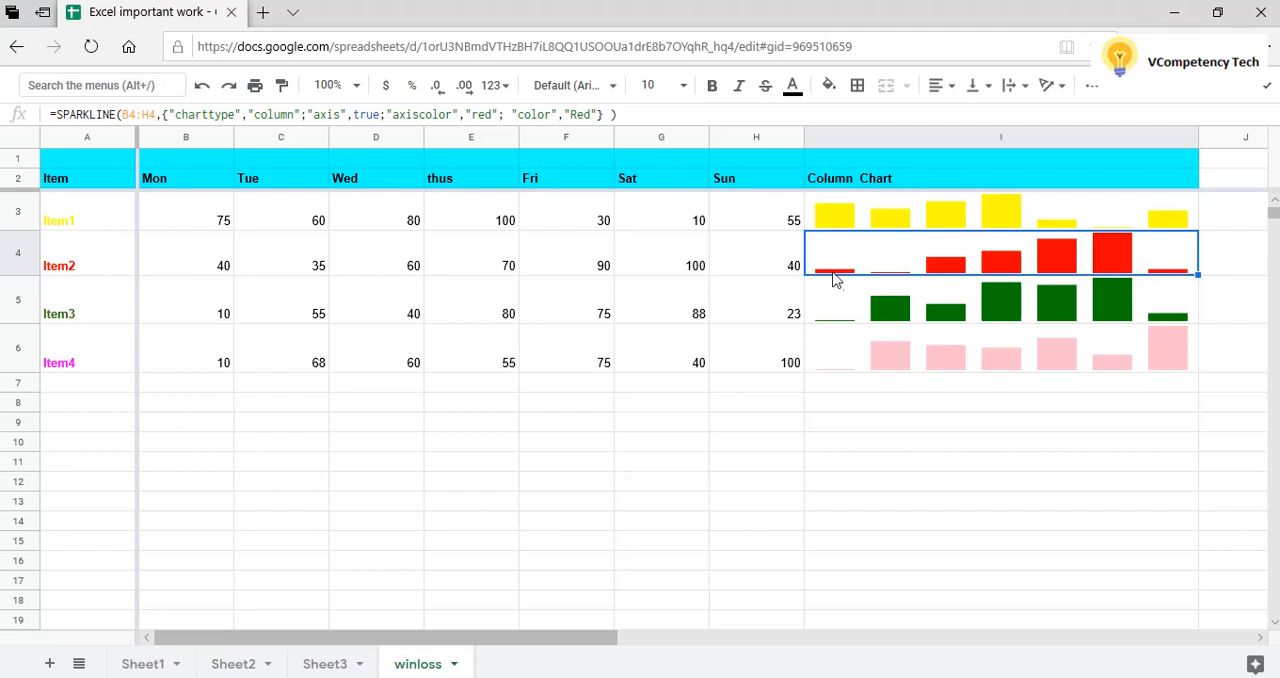
# Enter the title "Sales Table" in cell D1 of the header band.
pyautogui.click(405, 162)
pyautogui.write('Sales Ta')
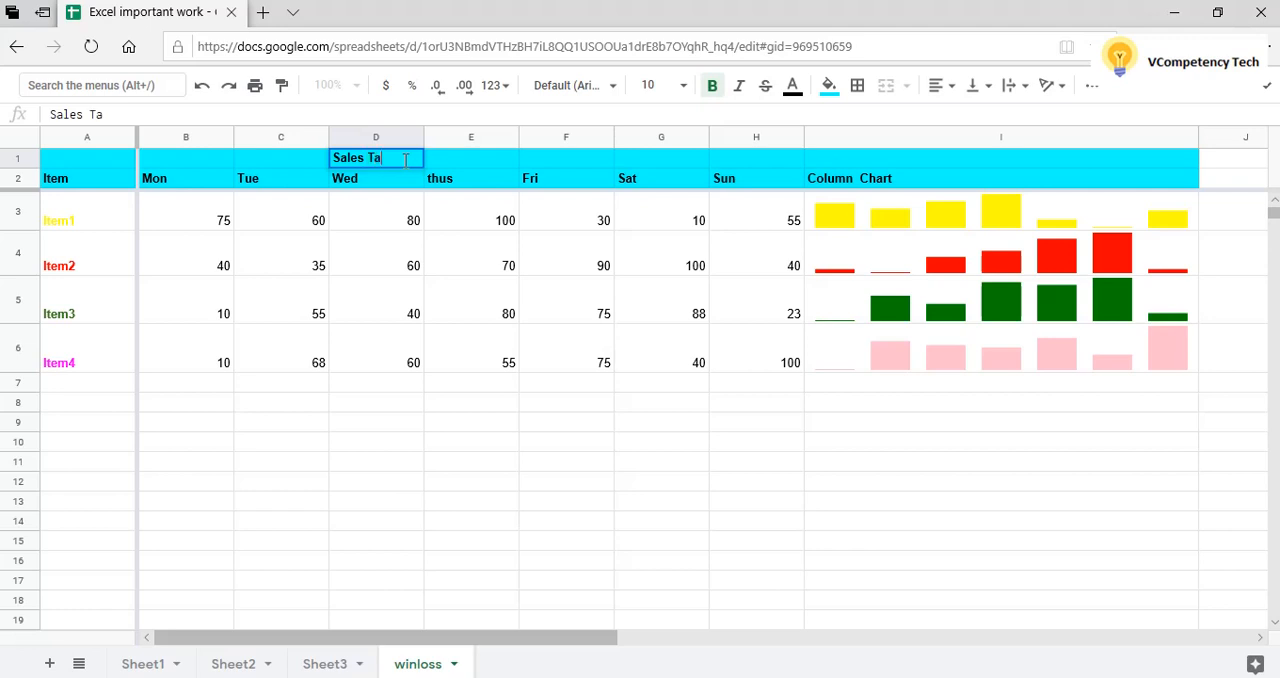
pyautogui.write('ble')
pyautogui.click(556, 438)
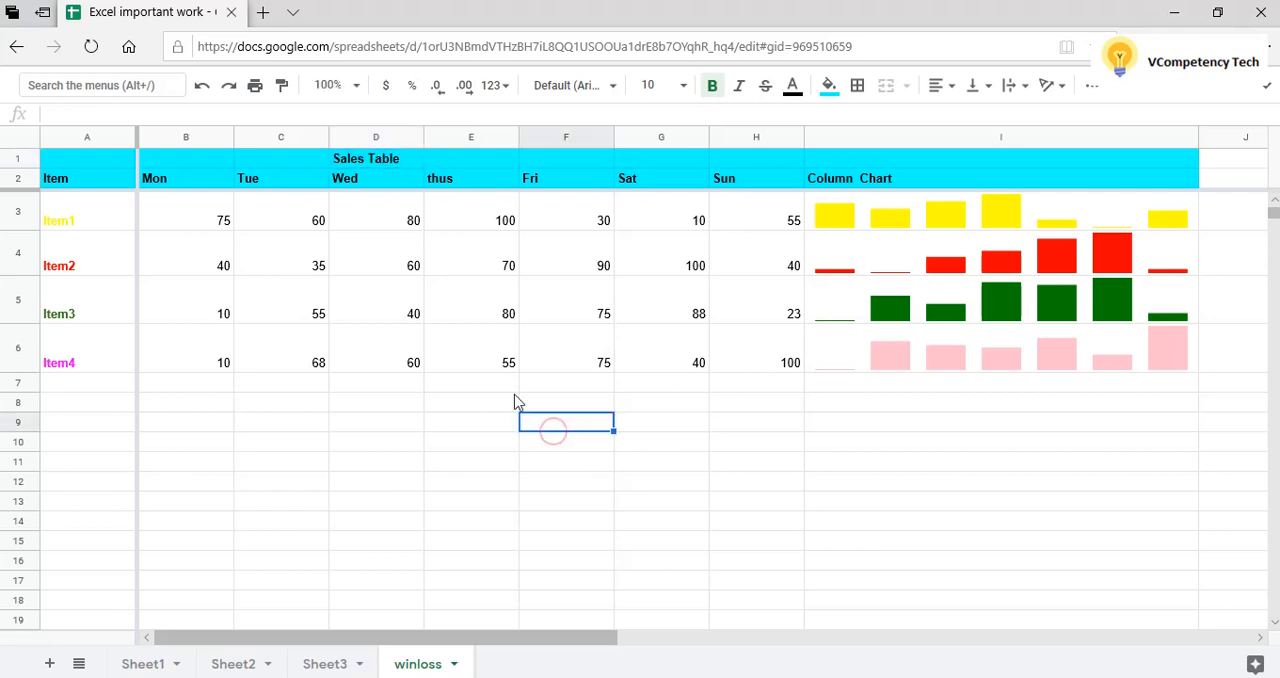
# Go through Item1's sales values across row 3 from Monday up to its yellow column chart in I3.
pyautogui.click(223, 220)
pyautogui.press('Right')
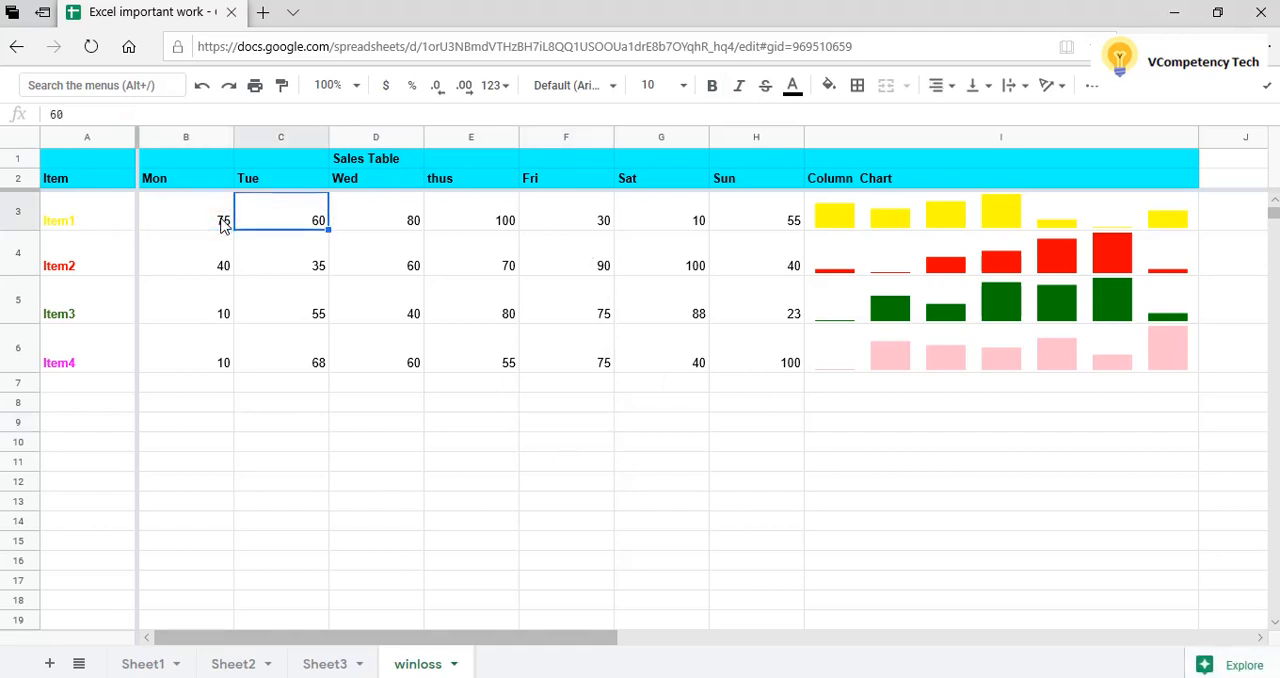
pyautogui.press('Right')
pyautogui.press('Right')
pyautogui.press('Right')
pyautogui.press('Right')
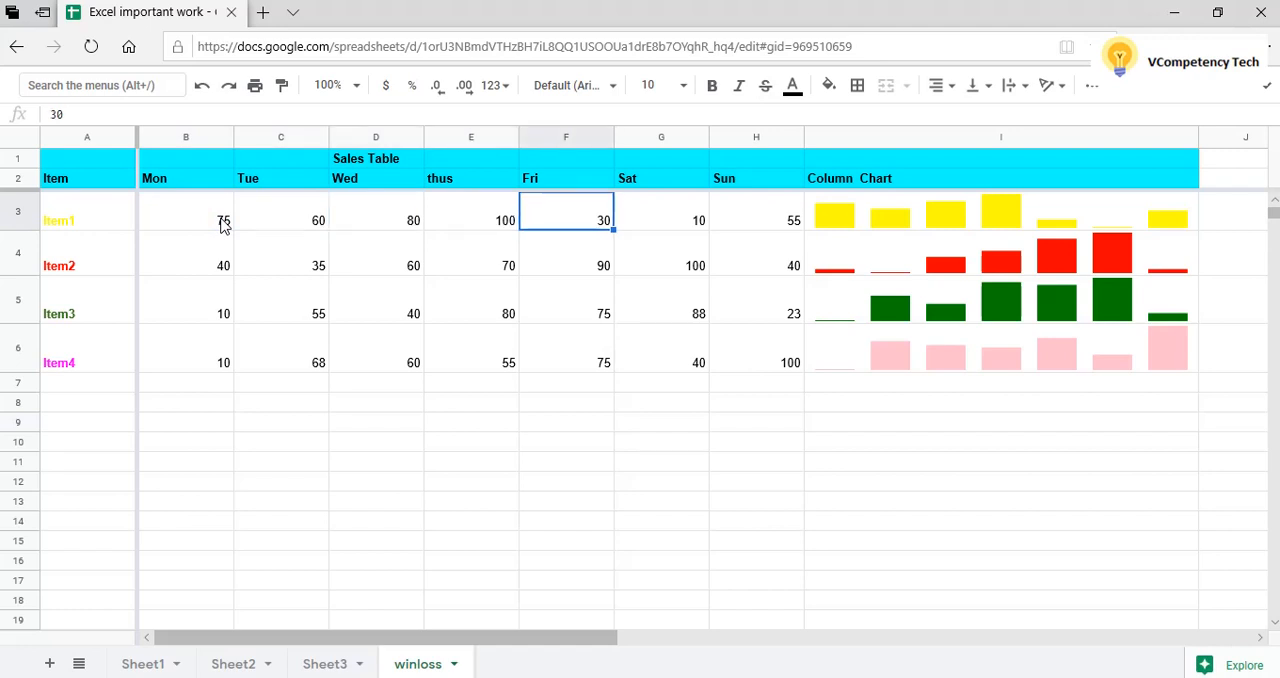
pyautogui.press('Right')
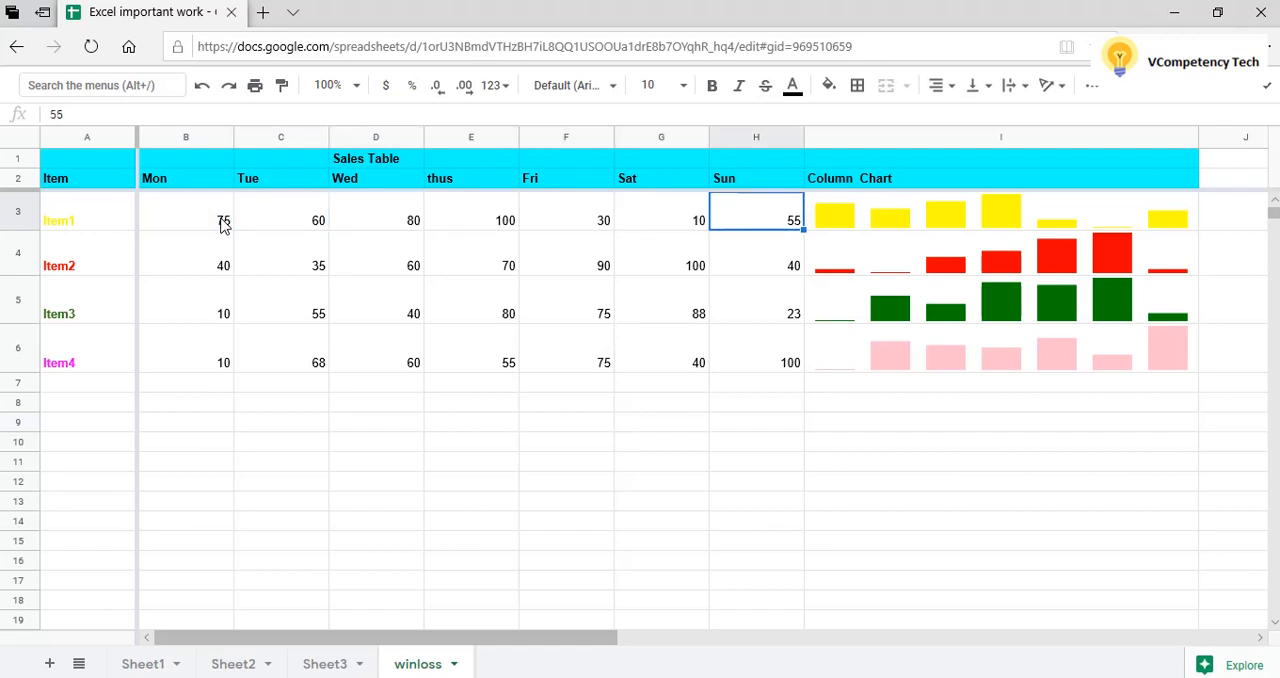
pyautogui.press('Right')
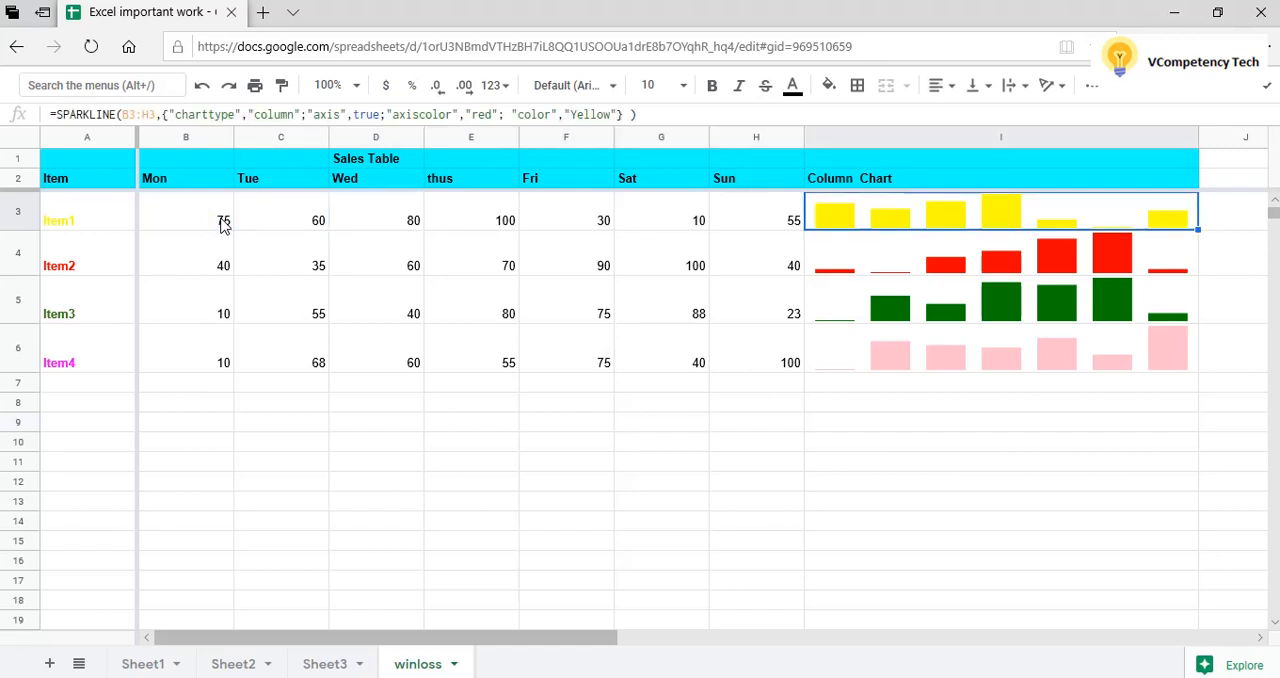
# Compare Item2's red column chart in I4 with its daily sales values across row 4.
pyautogui.press('Down')
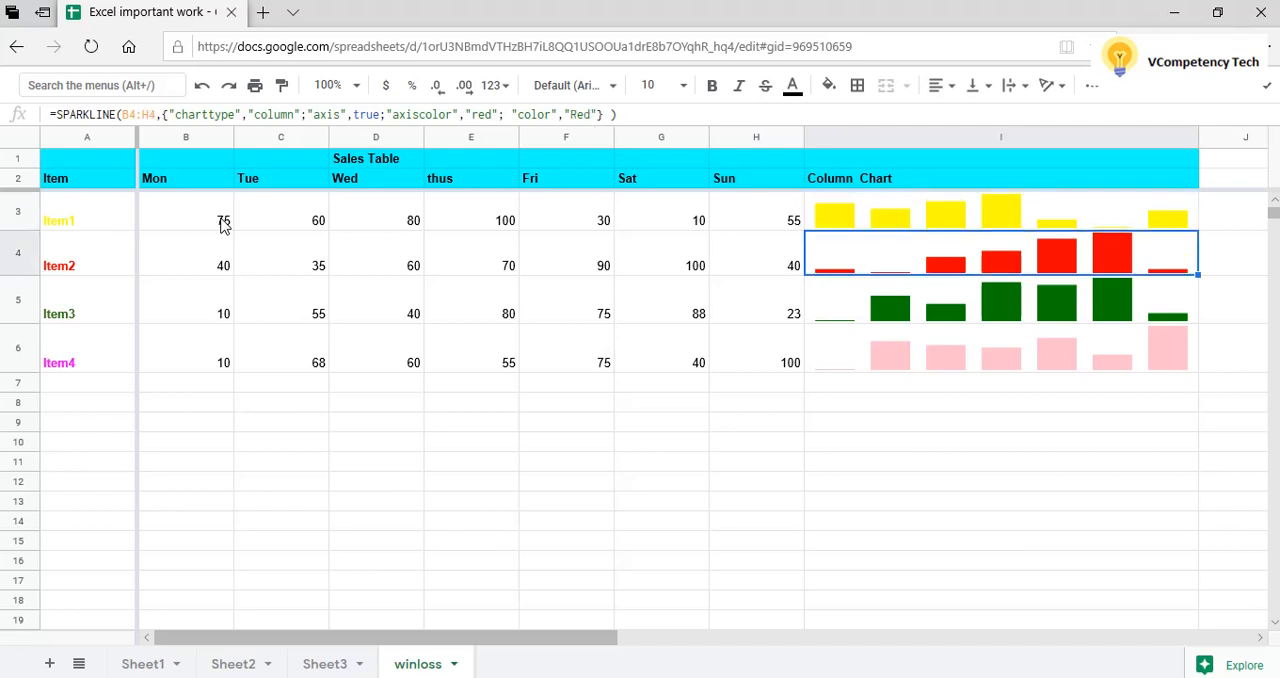
pyautogui.press('Left')
pyautogui.press('Left')
pyautogui.press('Left')
pyautogui.press('Left')
pyautogui.press('Left')
pyautogui.press('Left')
pyautogui.press('Left')
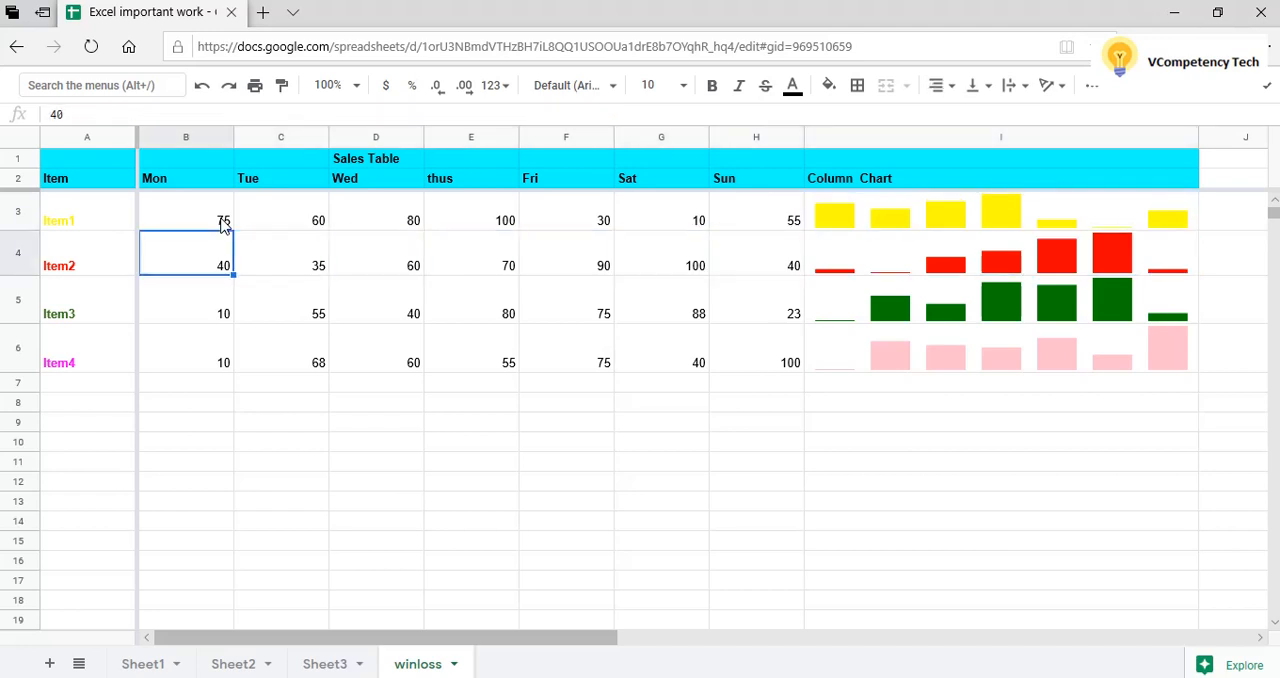
pyautogui.press('Right')
pyautogui.press('Right')
pyautogui.press('Right')
pyautogui.press('Right')
pyautogui.press('Right')
pyautogui.press('Right')
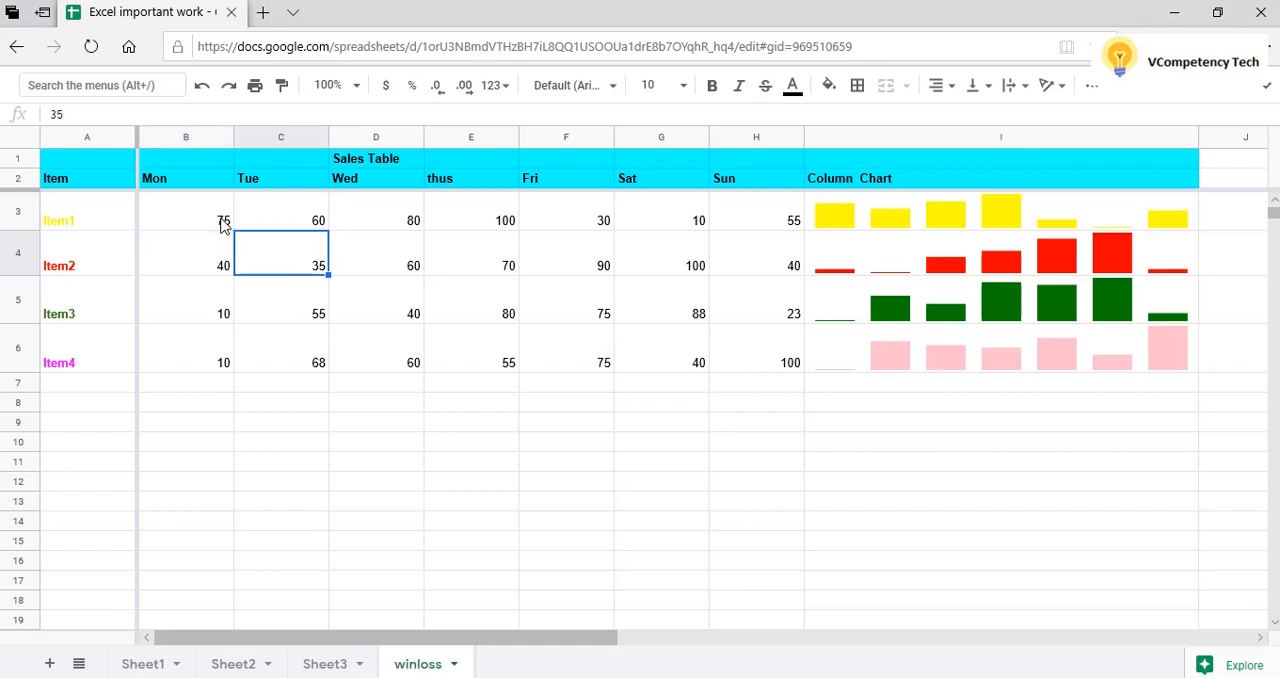
pyautogui.press('Right')
pyautogui.press('Right')
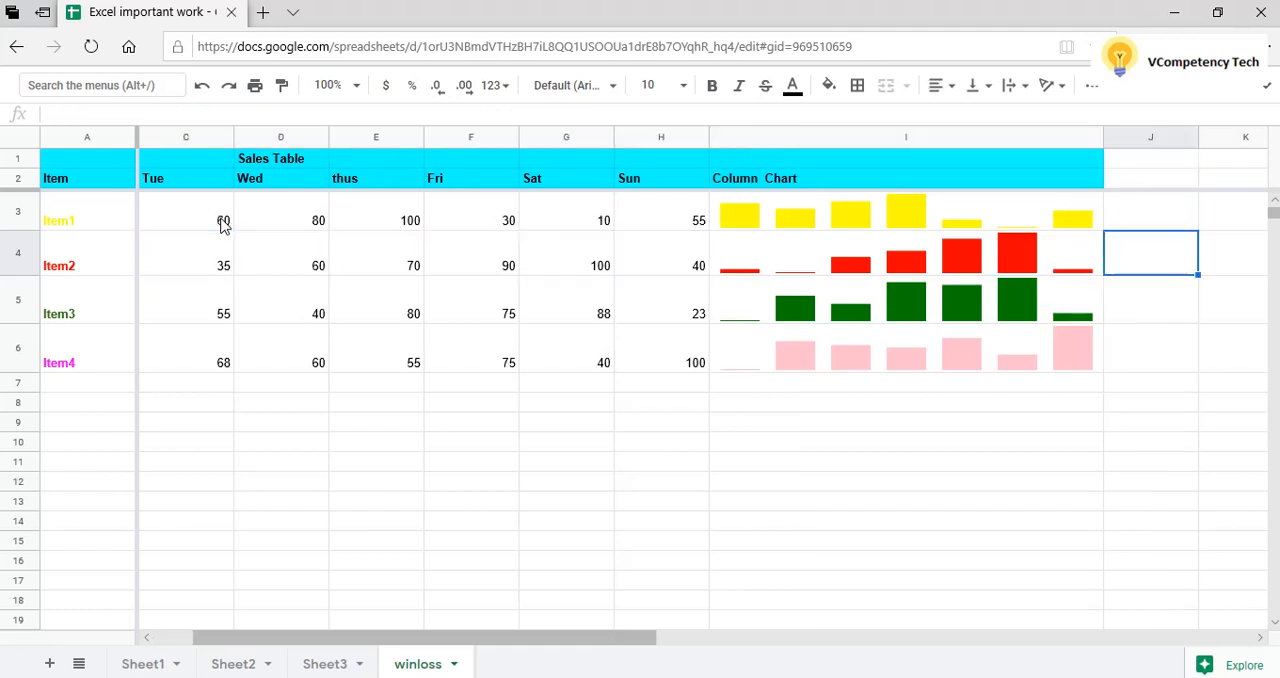
pyautogui.press('Left')
pyautogui.press('Left')
pyautogui.press('Left')
pyautogui.press('Left')
pyautogui.press('Left')
pyautogui.press('Left')
pyautogui.press('Left')
pyautogui.press('Left')
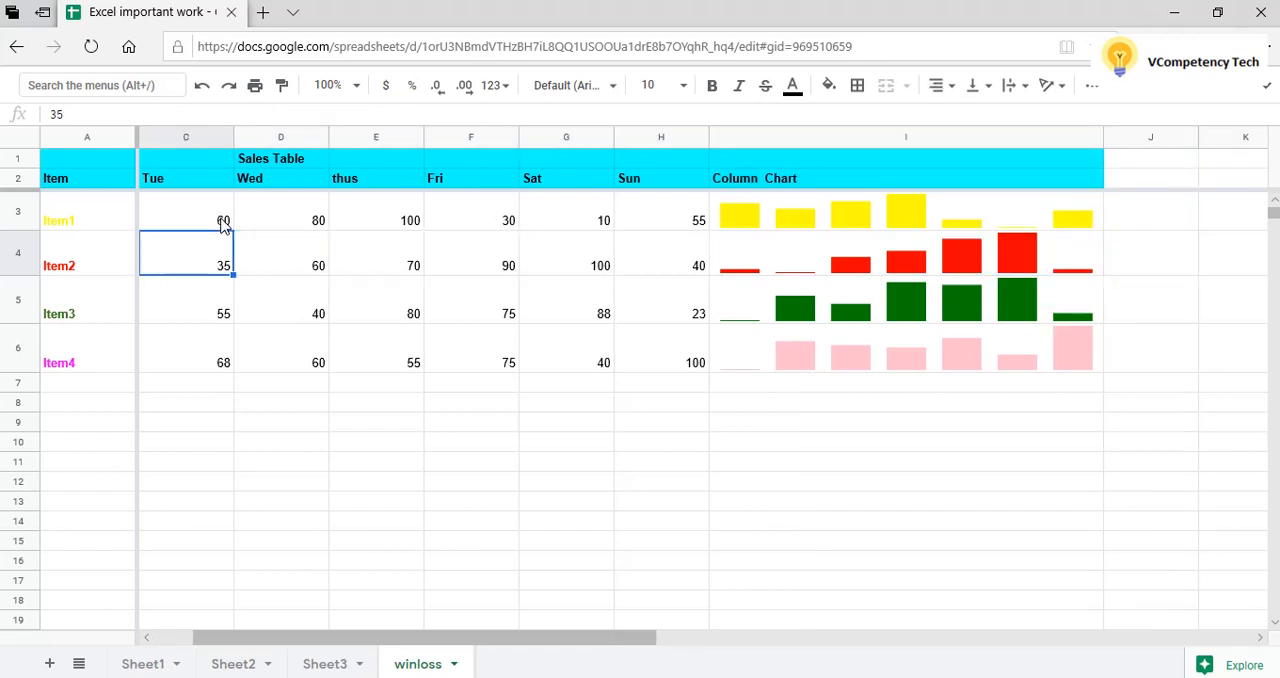
pyautogui.press('Left')
# Go back and forth through Item3's daily values in row 5 and compare them with its green column chart.
pyautogui.press('Down')
pyautogui.press('Down')
pyautogui.press('Down')
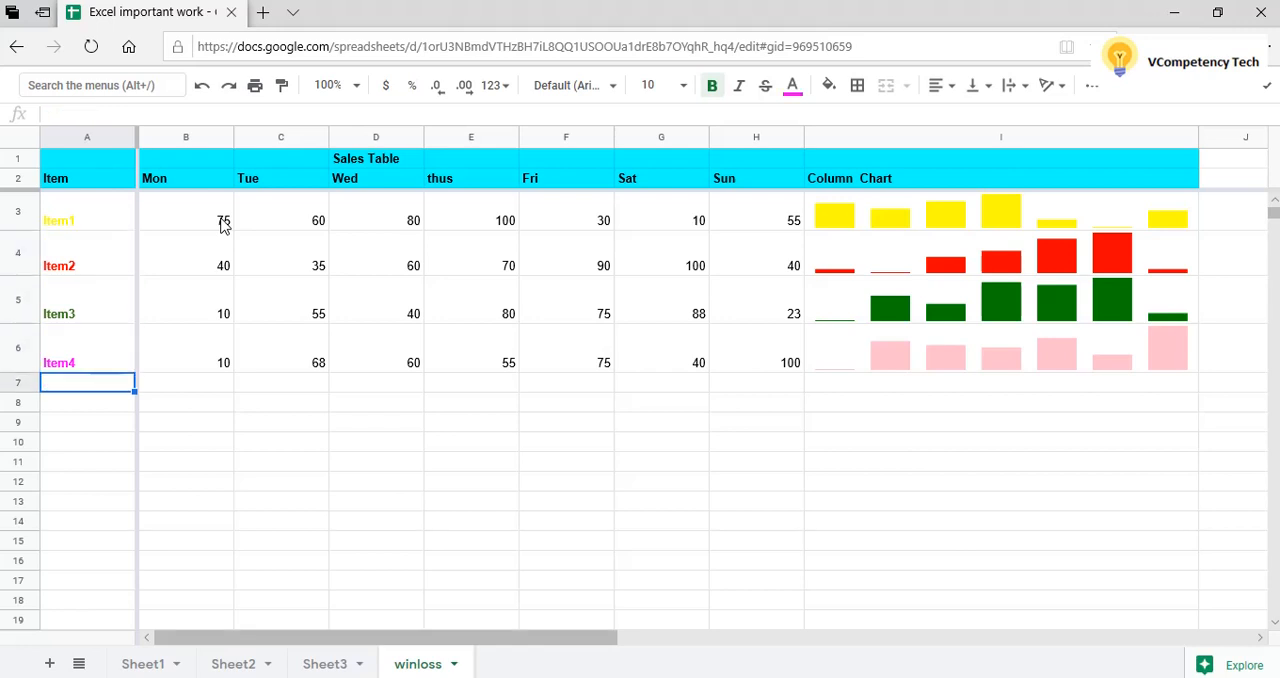
pyautogui.press('Up')
pyautogui.press('Up')
pyautogui.press('Right')
pyautogui.press('Right')
pyautogui.press('Right')
pyautogui.press('Right')
pyautogui.press('Right')
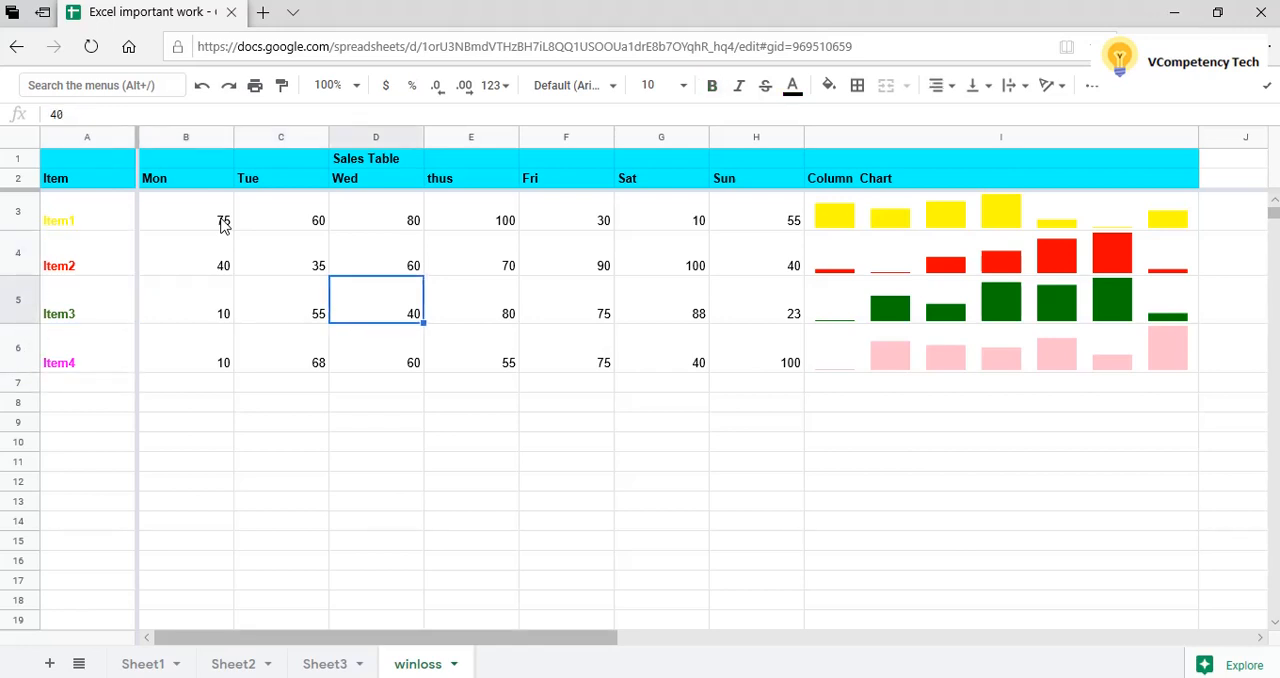
pyautogui.press('Right')
pyautogui.press('Right')
pyautogui.press('Left')
pyautogui.press('Left')
pyautogui.press('Left')
pyautogui.press('Left')
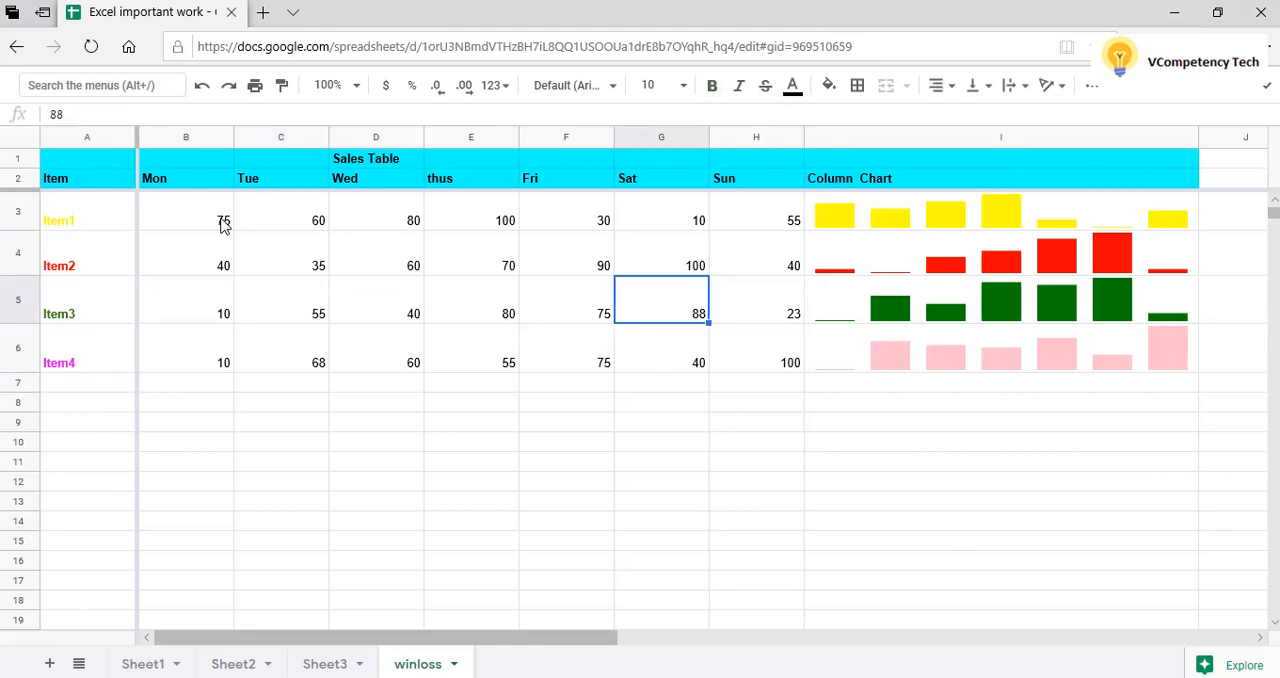
pyautogui.press('Left')
pyautogui.press('Left')
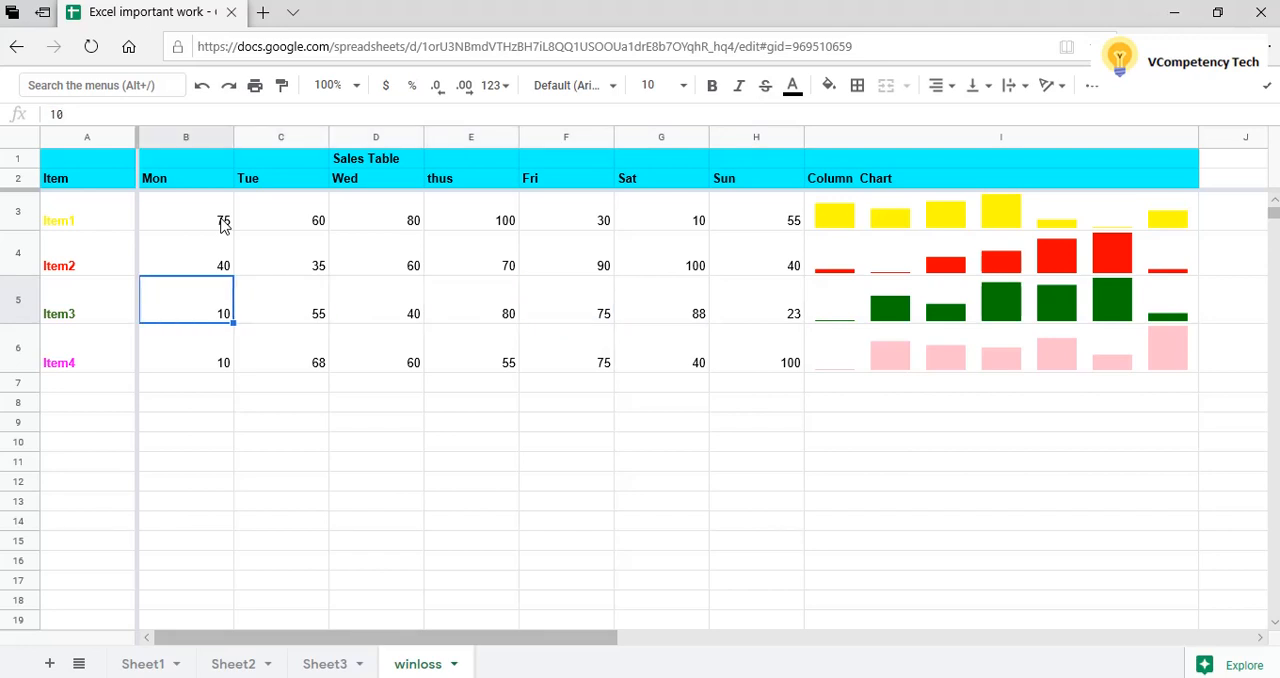
pyautogui.press('Right')
pyautogui.press('Right')
pyautogui.press('Right')
pyautogui.press('Right')
pyautogui.press('Right')
pyautogui.press('Right')
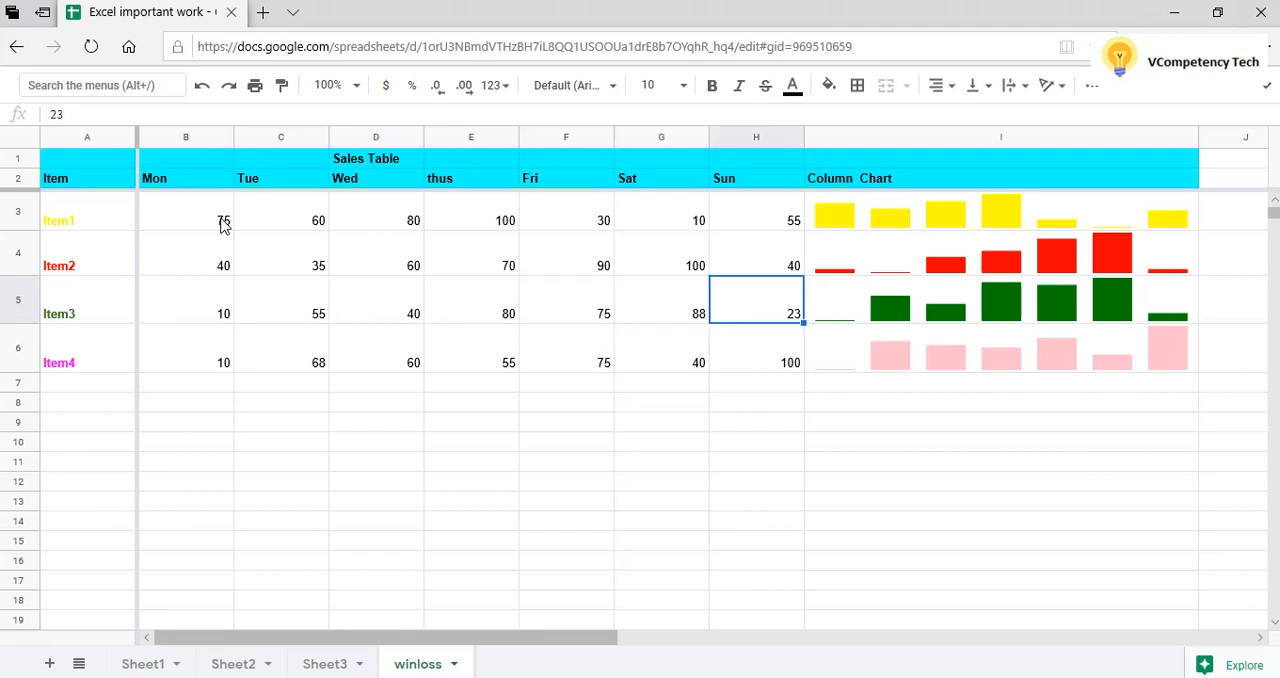
pyautogui.press('Left')
pyautogui.press('Left')
pyautogui.press('Left')
pyautogui.press('Left')
pyautogui.press('Left')
pyautogui.press('Left')
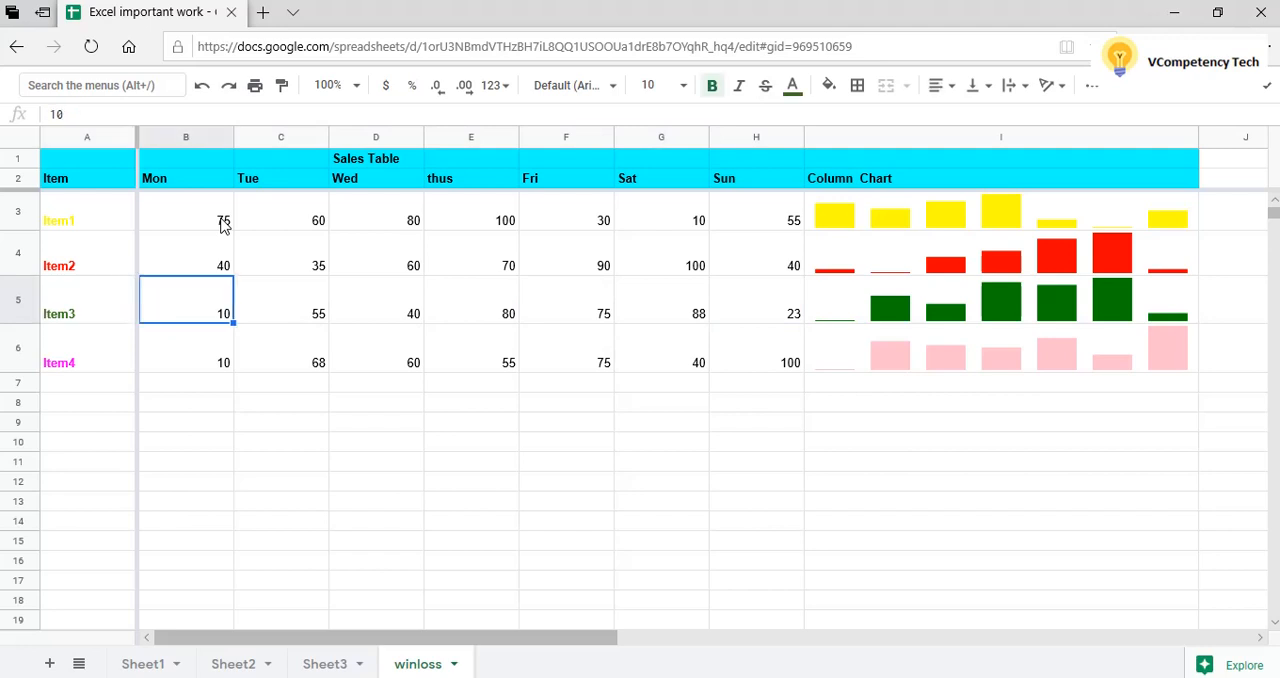
pyautogui.press('Right')
pyautogui.press('Right')
pyautogui.press('Right')
pyautogui.press('Right')
pyautogui.press('Right')
pyautogui.press('Right')
pyautogui.press('Right')
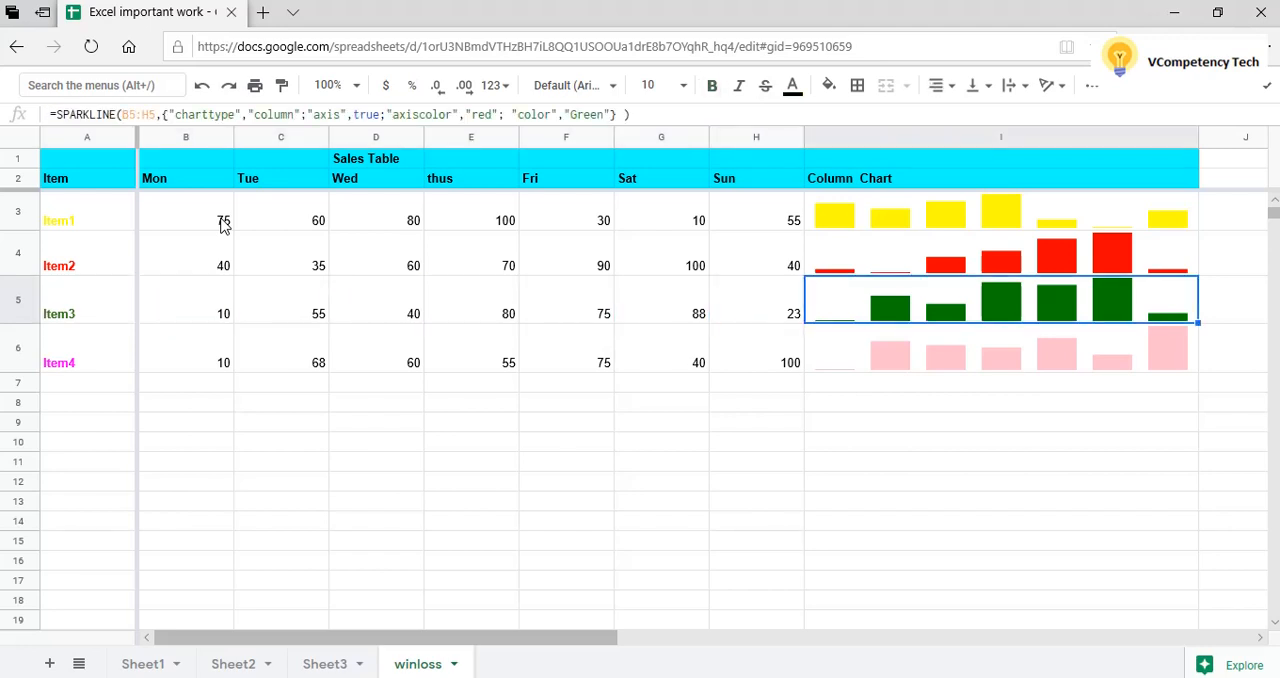
# Go through Item4's daily values in row 6 beside its pink column chart.
pyautogui.press('Down')
pyautogui.press('Left')
pyautogui.press('Left')
pyautogui.press('Left')
pyautogui.press('Left')
pyautogui.press('Left')
pyautogui.press('Left')
pyautogui.press('Left')
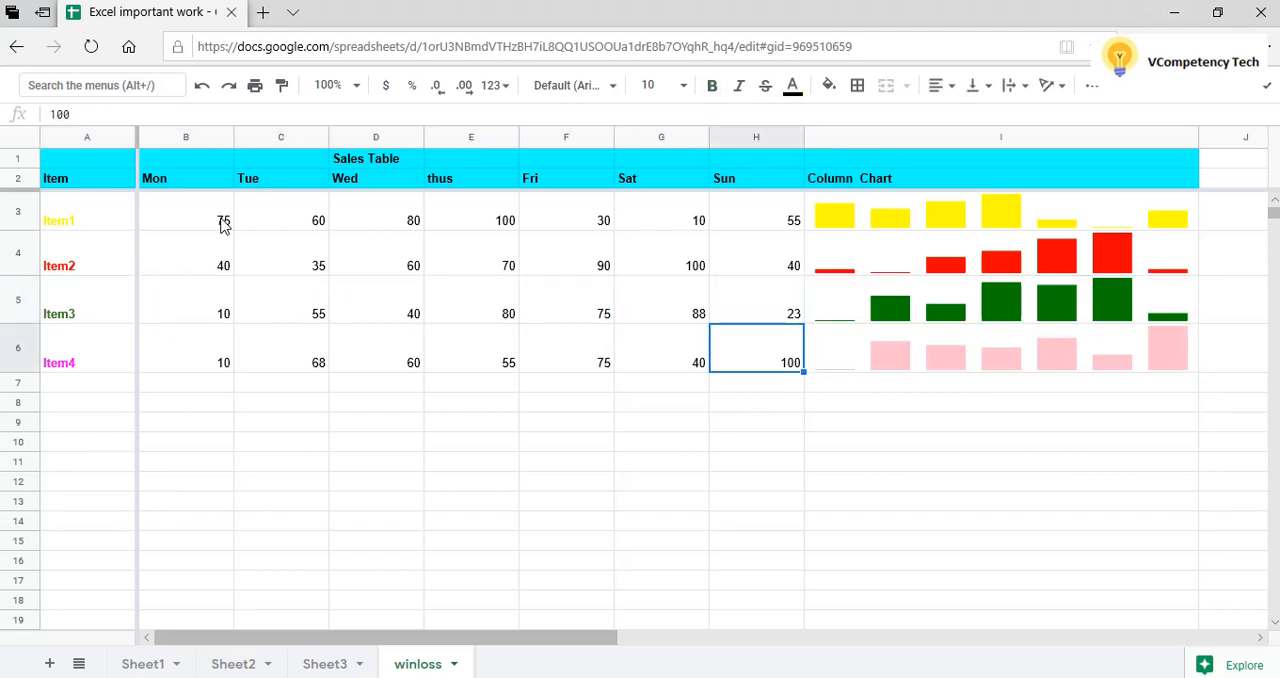
pyautogui.press('Left')
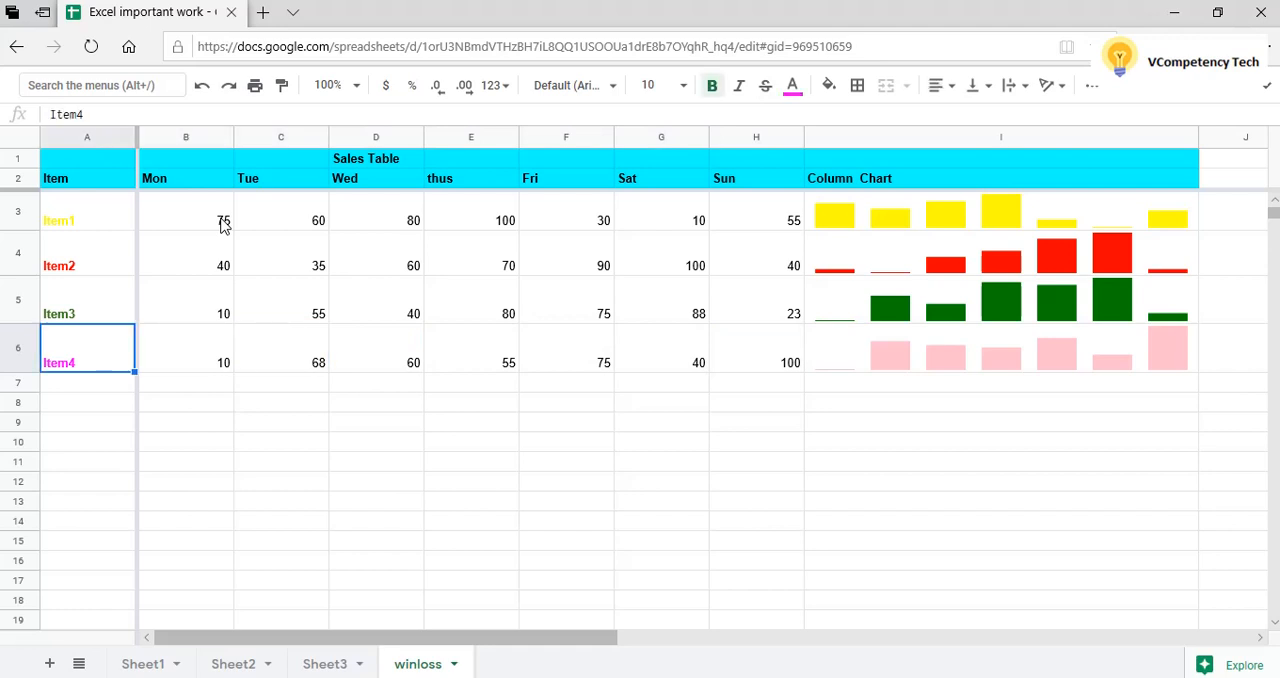
pyautogui.press('Right')
pyautogui.press('Right')
pyautogui.press('Right')
pyautogui.press('Right')
# Look over the title row of the sales table and the item labels down column A.
pyautogui.press('Up')
pyautogui.press('Up')
pyautogui.press('Up')
pyautogui.press('Up')
pyautogui.press('Up')
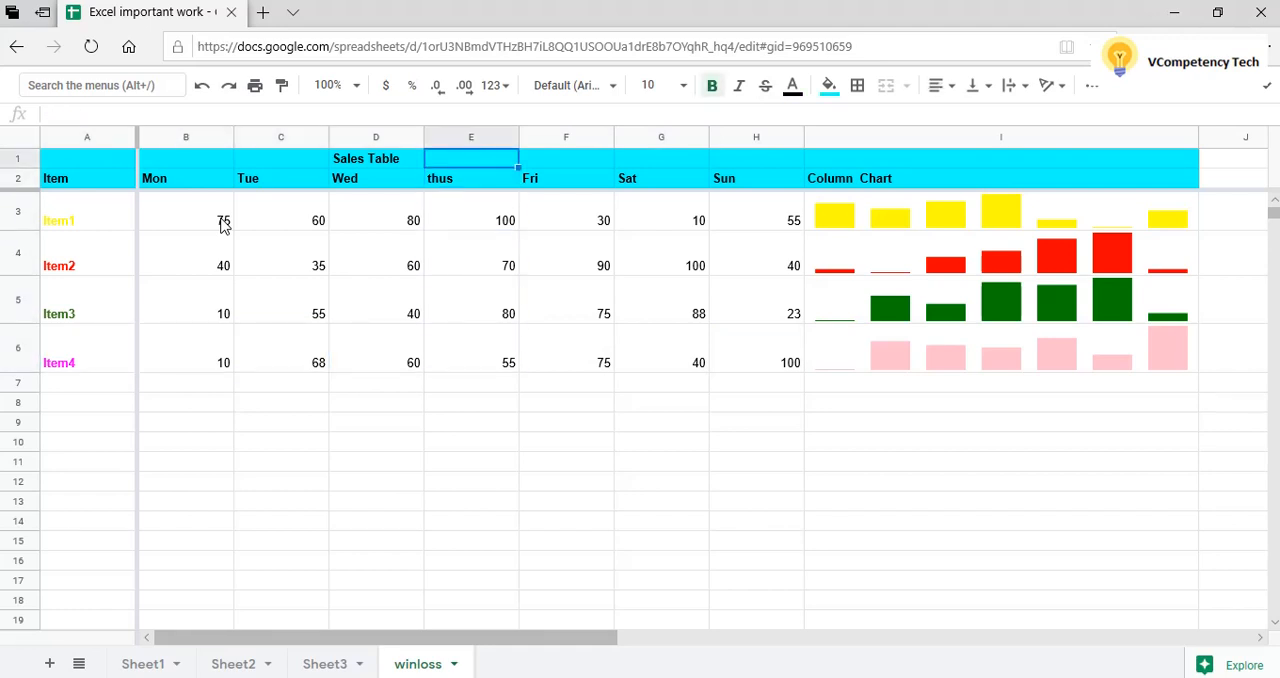
pyautogui.press('Left')
pyautogui.press('Left')
pyautogui.press('Left')
pyautogui.press('Left')
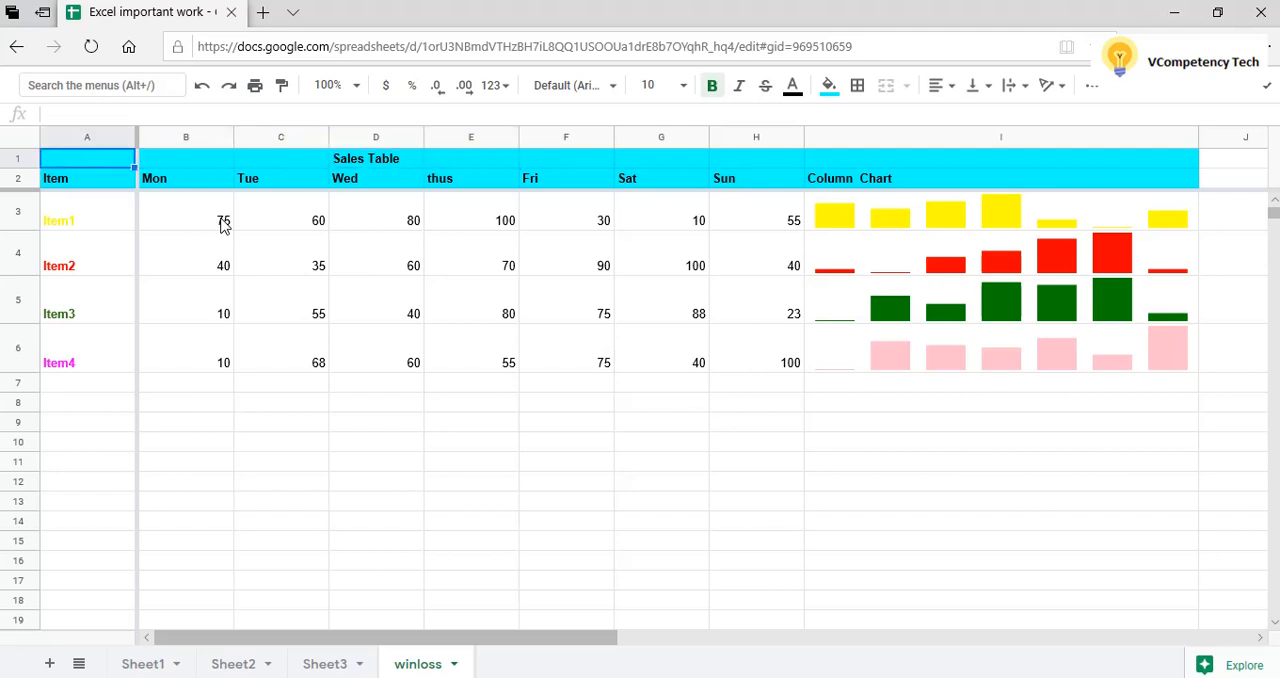
pyautogui.press('Down')
pyautogui.press('Down')
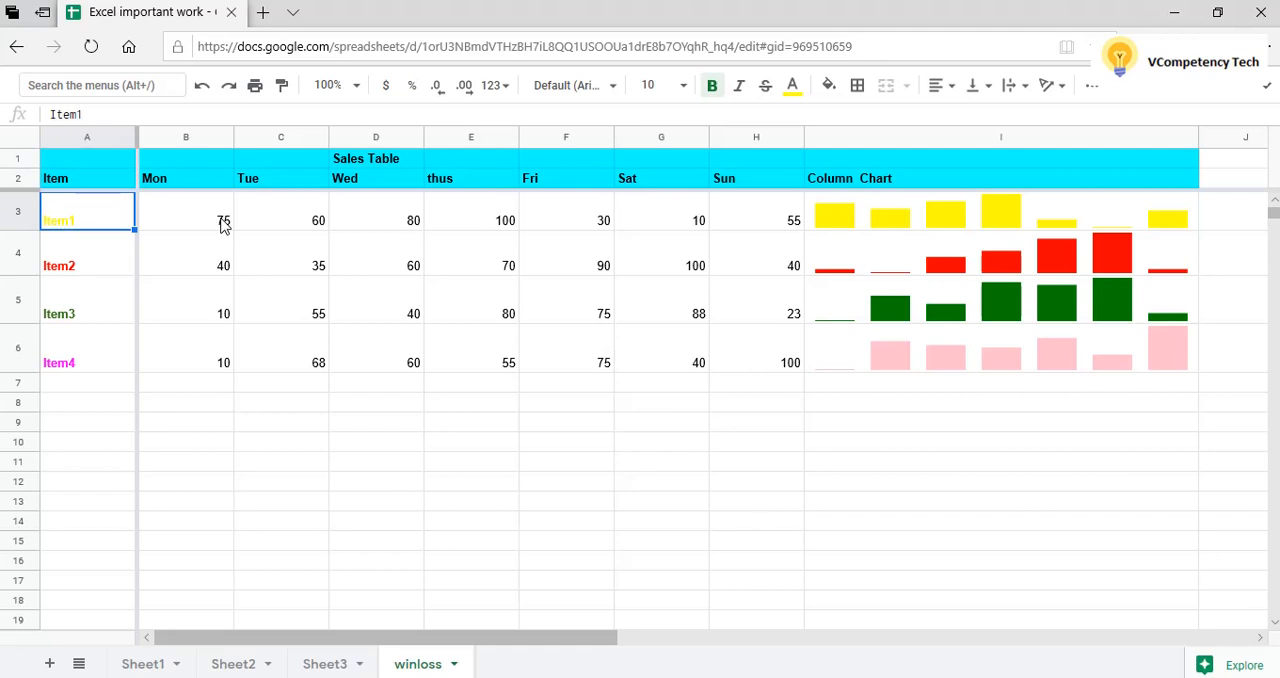
pyautogui.press('Down')
pyautogui.press('Down')
pyautogui.press('Down')
pyautogui.press('Down')
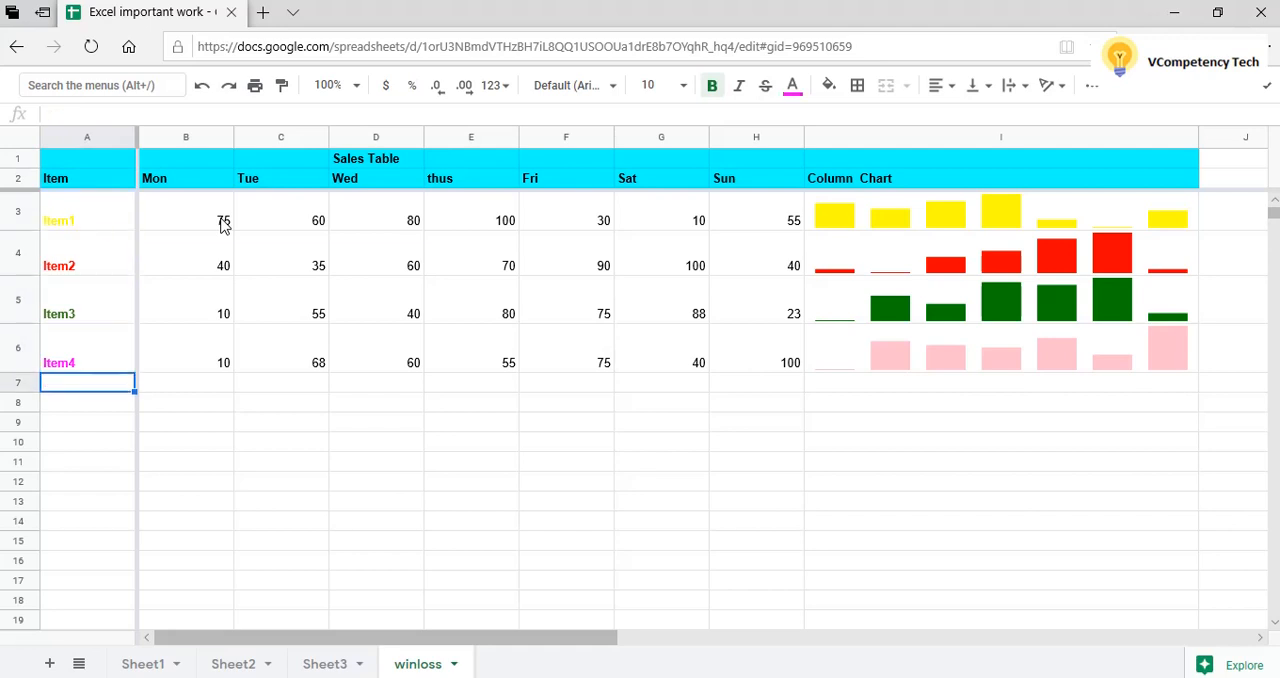
# Review the Monday values in column B and Item1's row across to its chart in I3.
pyautogui.press('Right')
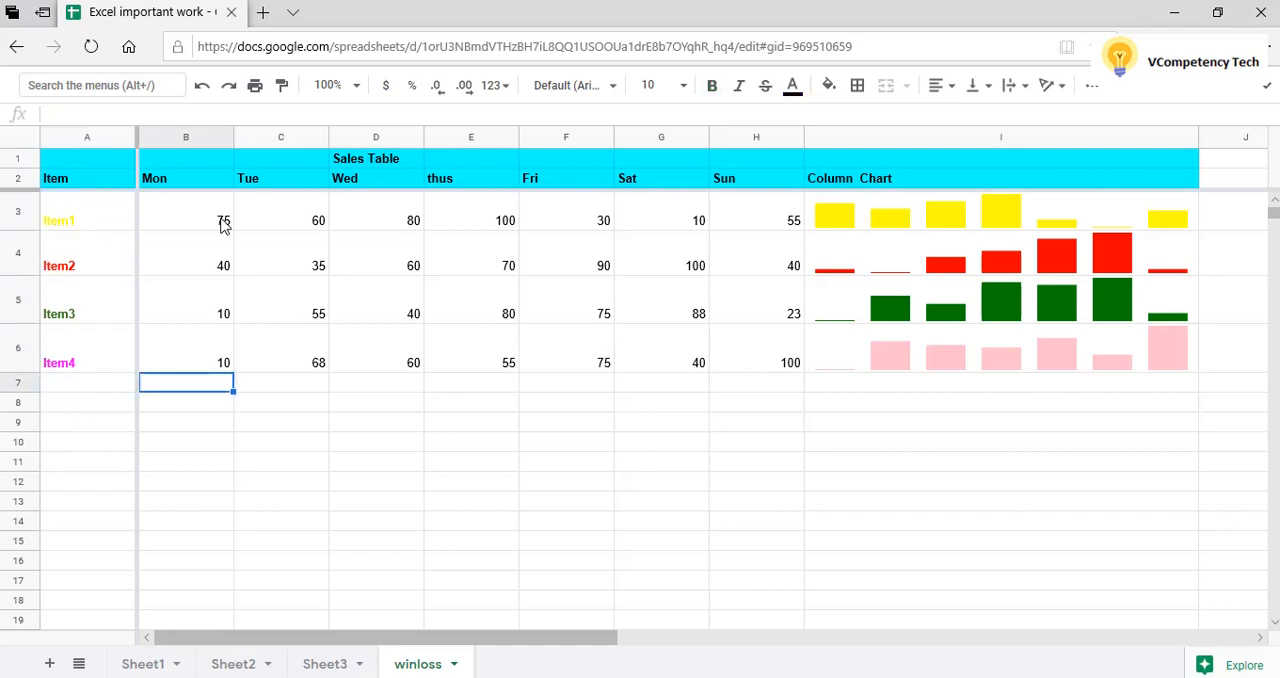
pyautogui.press('Up')
pyautogui.press('Up')
pyautogui.press('Up')
pyautogui.press('Up')
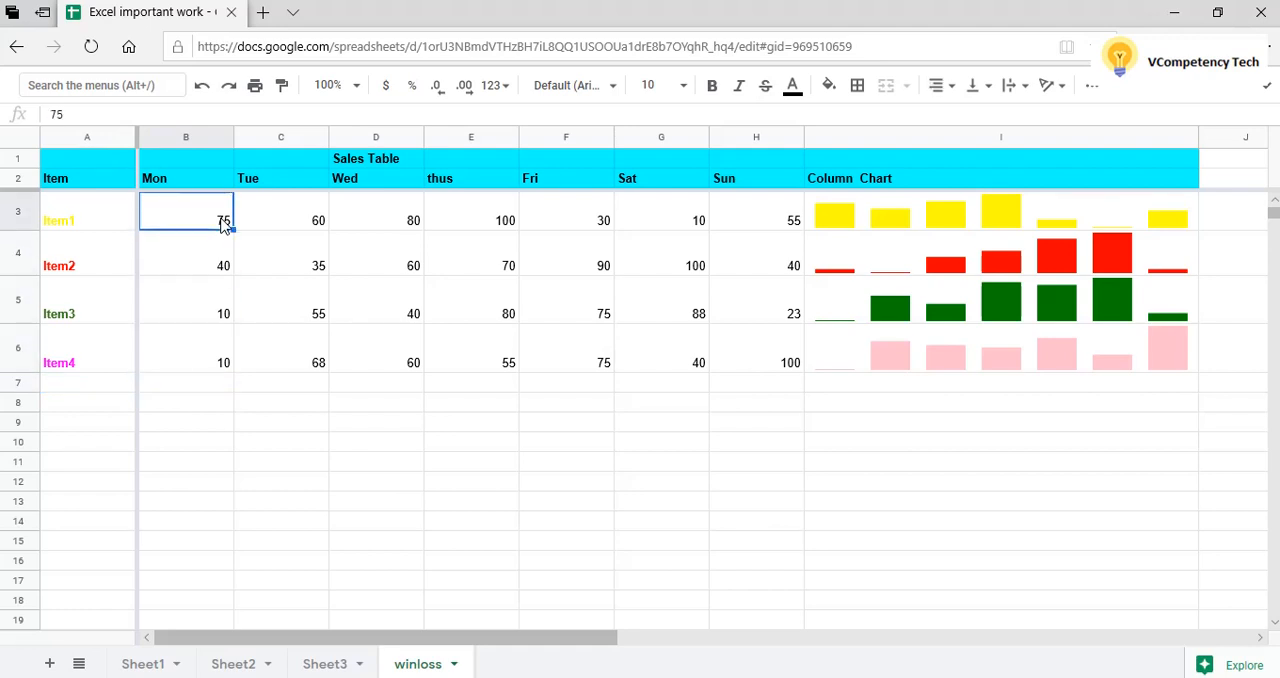
pyautogui.press('Right')
pyautogui.press('Right')
pyautogui.press('Right')
pyautogui.press('Right')
pyautogui.press('Right')
pyautogui.press('Right')
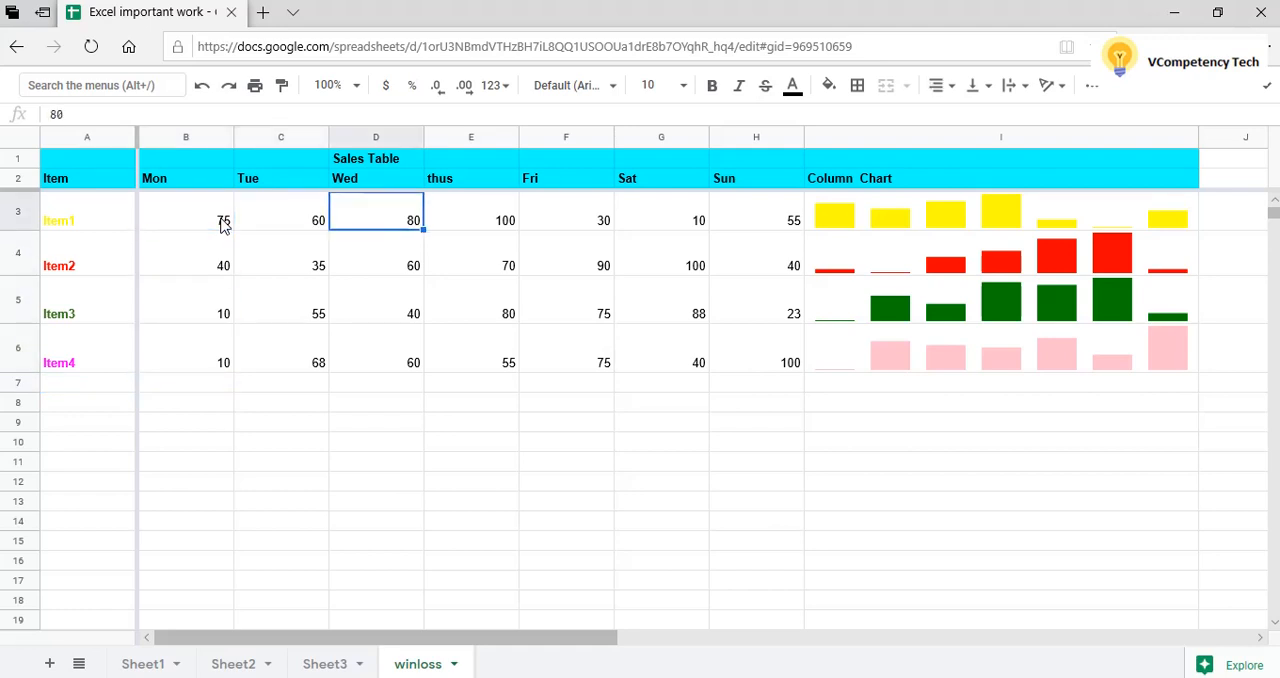
pyautogui.press('Right')
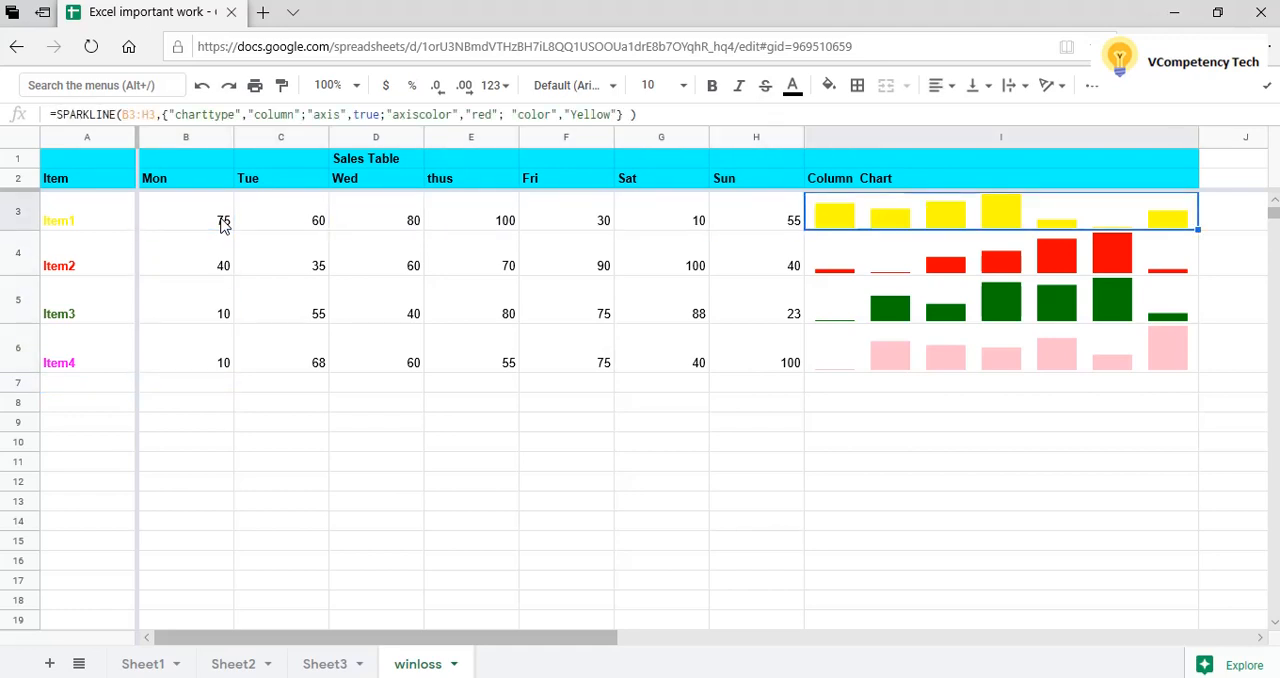
# Review Item2's weekend values in row 4 against its column chart in I4.
pyautogui.press('Down')
pyautogui.press('Left')
pyautogui.press('Left')
pyautogui.press('Left')
pyautogui.press('Left')
pyautogui.press('Left')
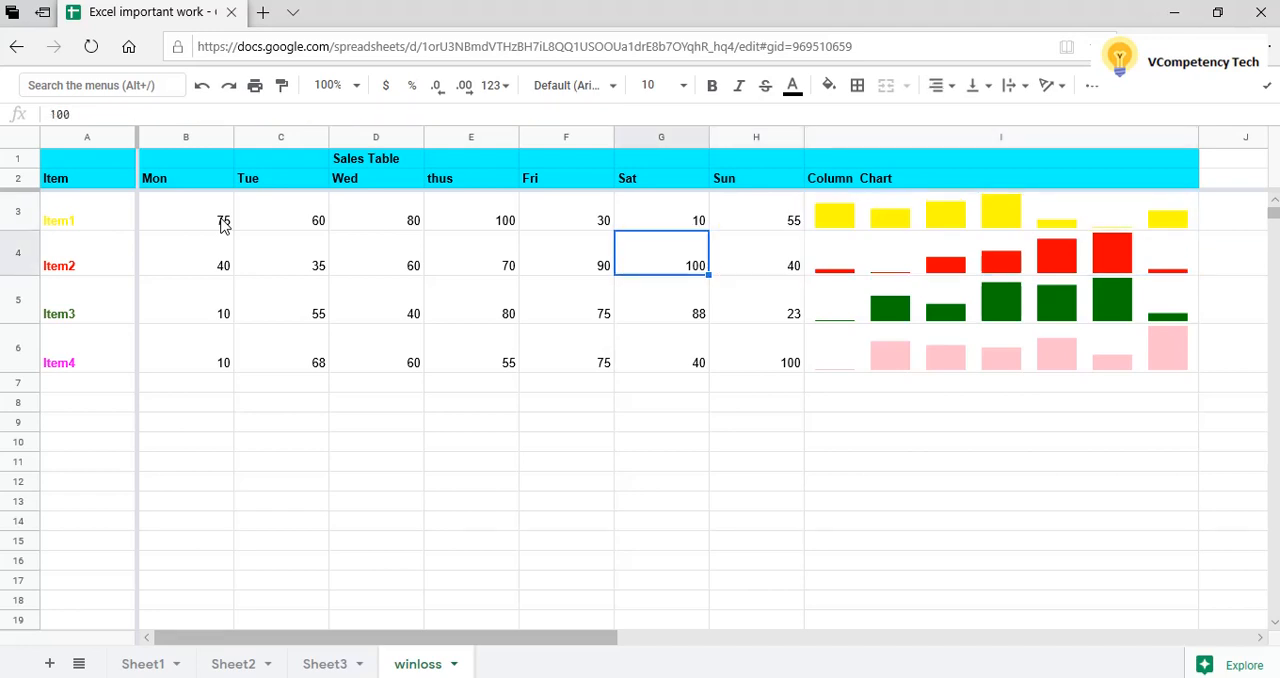
pyautogui.press('Right')
pyautogui.press('Right')
pyautogui.press('Right')
pyautogui.press('Right')
pyautogui.press('Right')
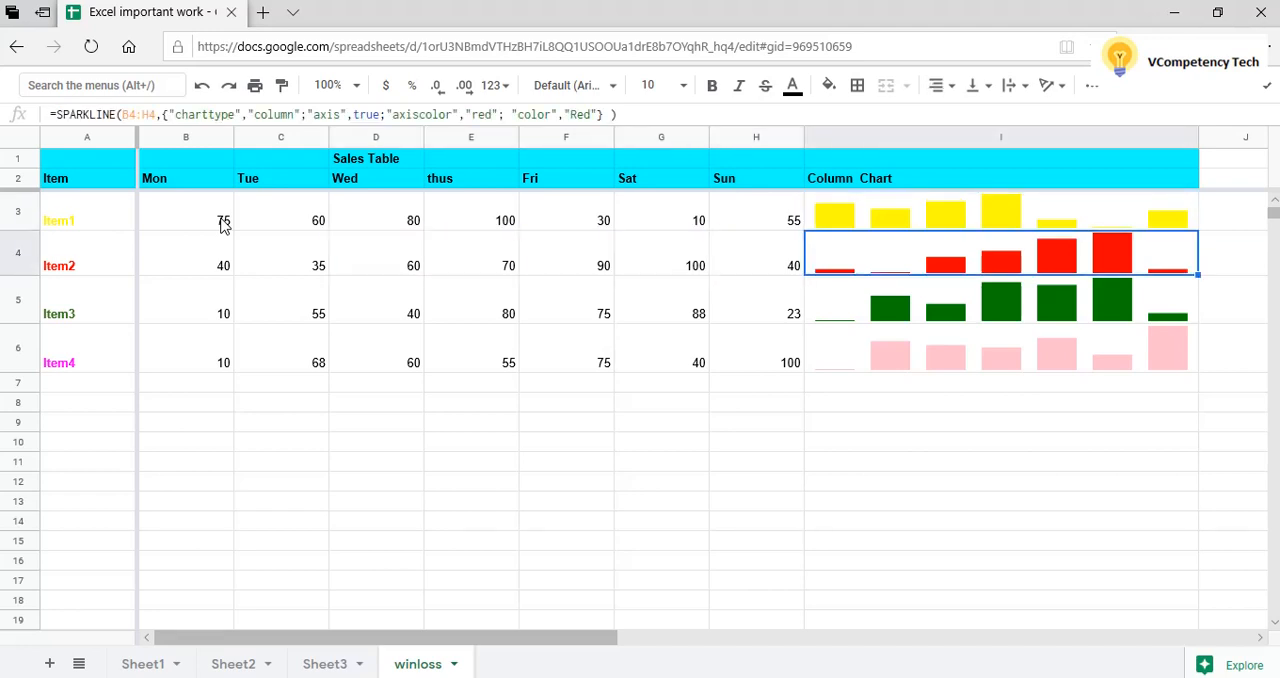
# Step through the column charts of all four items in column I, ending on Item1's SPARKLINE formula in I3.
pyautogui.press('Up')
pyautogui.press('Up')
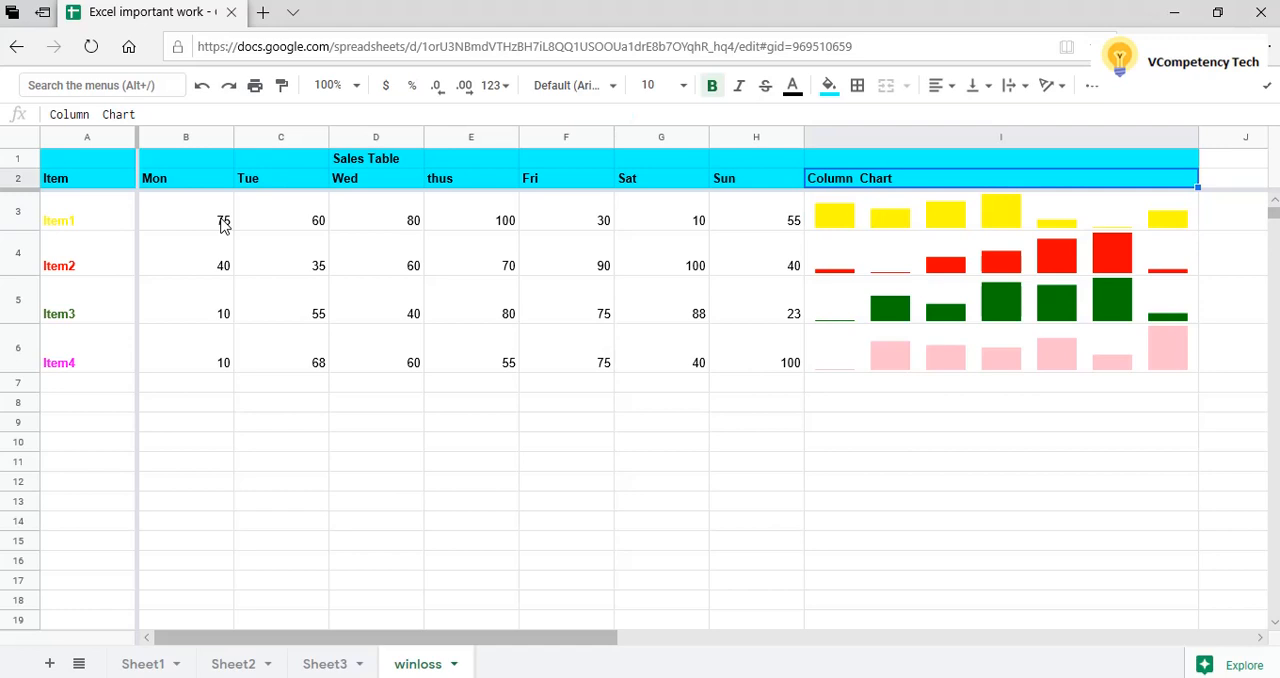
pyautogui.press('Down')
pyautogui.press('Down')
pyautogui.press('Down')
pyautogui.press('Down')
pyautogui.press('Down')
pyautogui.press('Up')
pyautogui.press('Up')
pyautogui.press('Up')
pyautogui.press('Up')
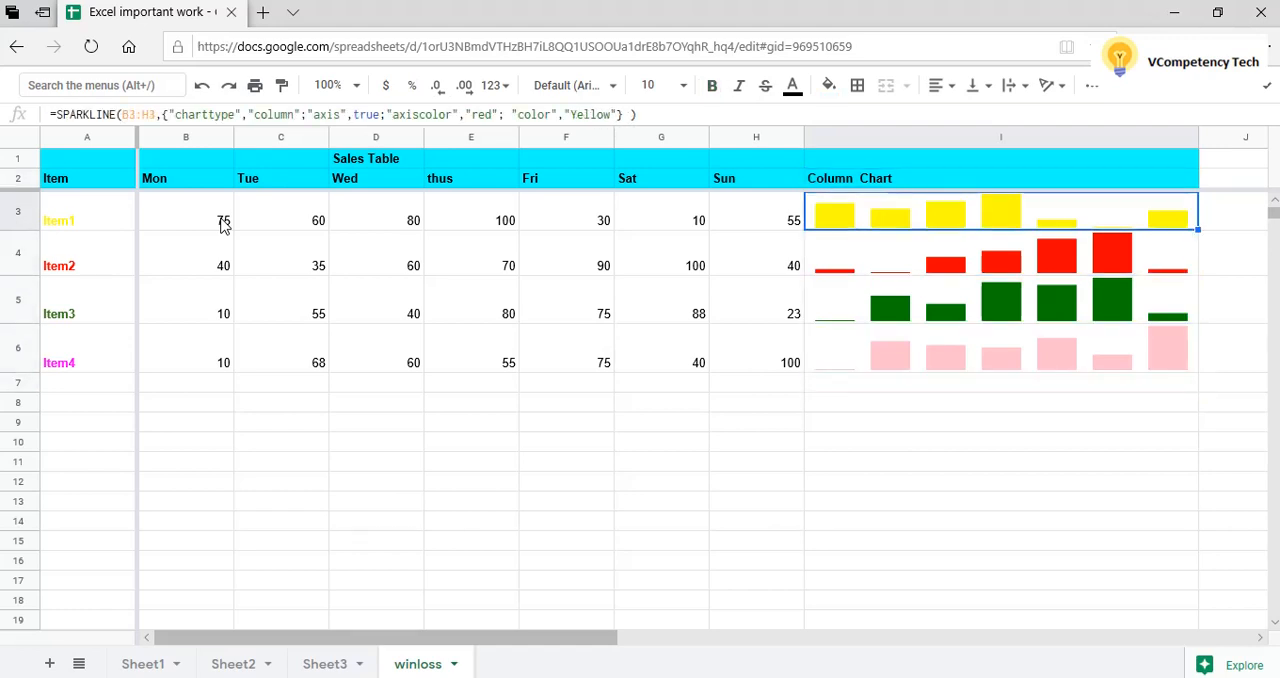
pyautogui.press('Up')
pyautogui.press('Up')
pyautogui.press('Down')
pyautogui.press('Down')
pyautogui.press('Down')
pyautogui.press('Down')
pyautogui.press('Down')
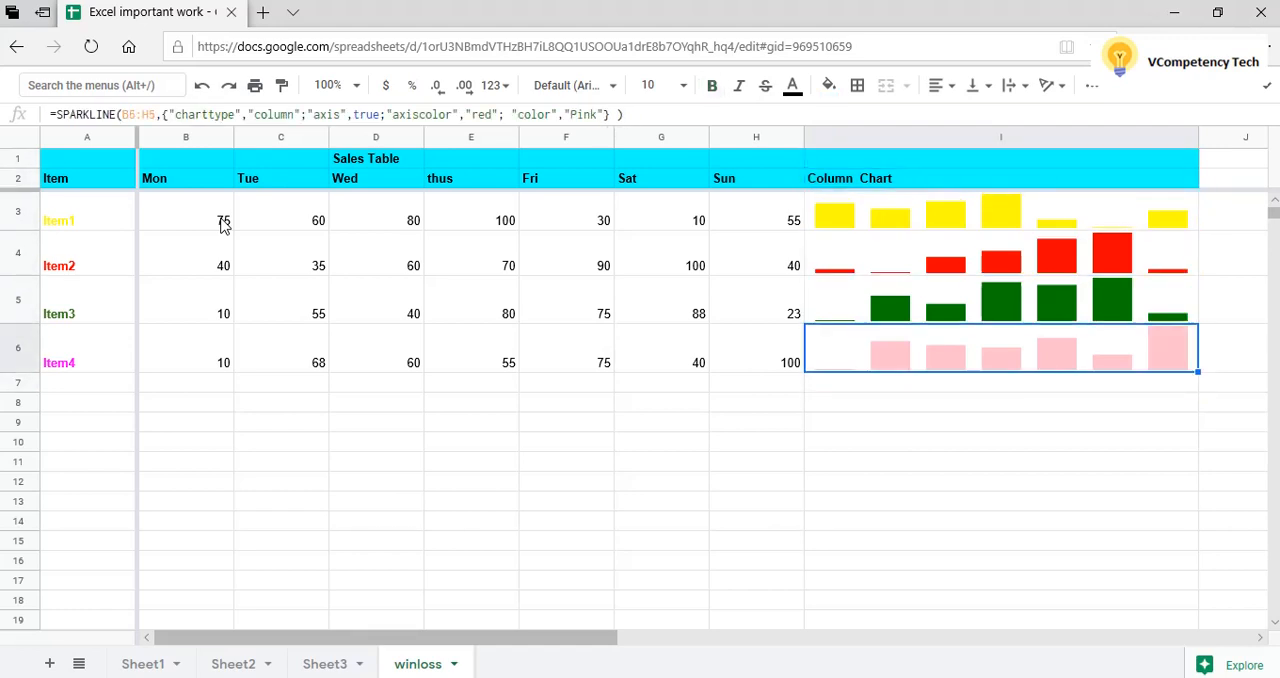
pyautogui.press('Down')
pyautogui.press('Up')
pyautogui.press('Up')
pyautogui.press('Up')
pyautogui.press('Up')
pyautogui.press('Up')
pyautogui.press('Up')
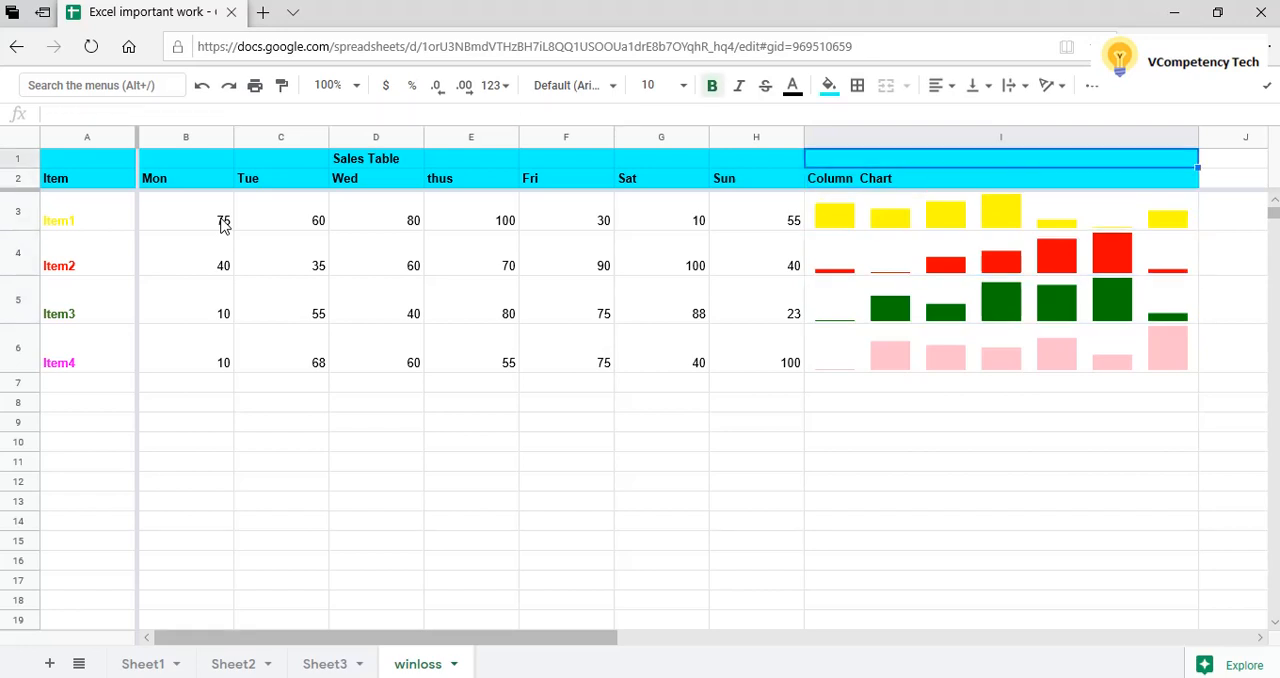
pyautogui.click(870, 218)
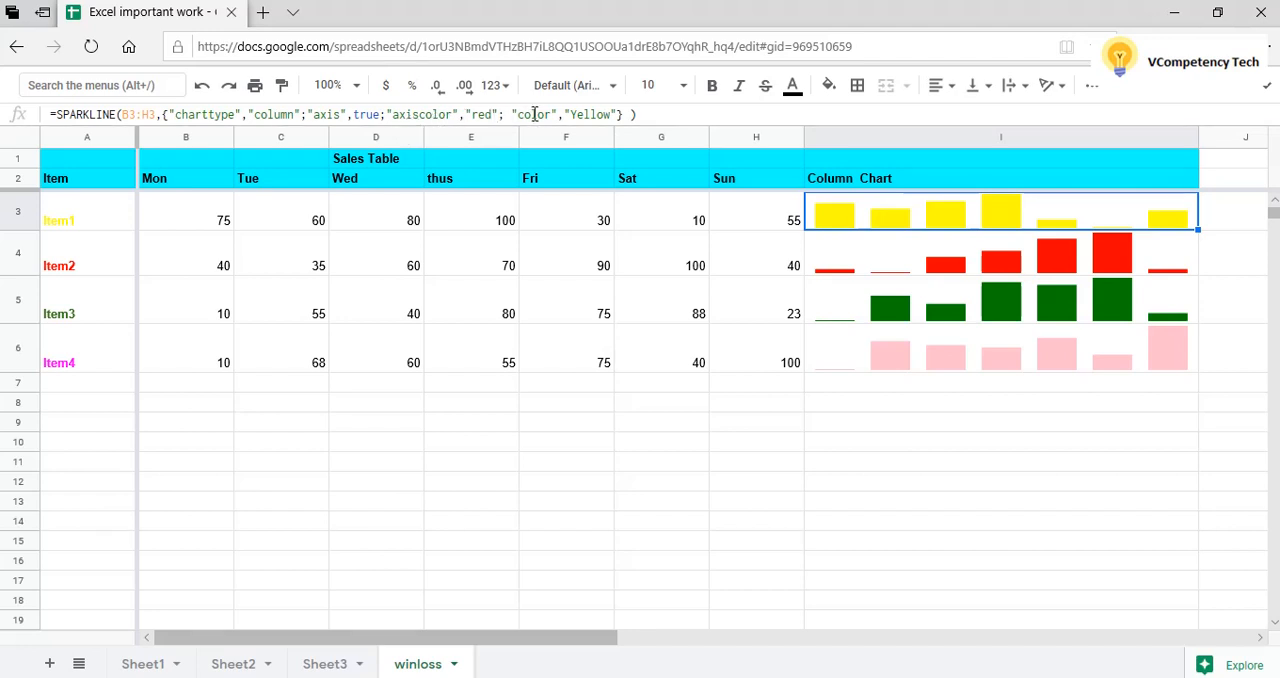
# Review the column charts of Item1 to Item4 in column I, ending in the title row at I1.
pyautogui.click(935, 406)
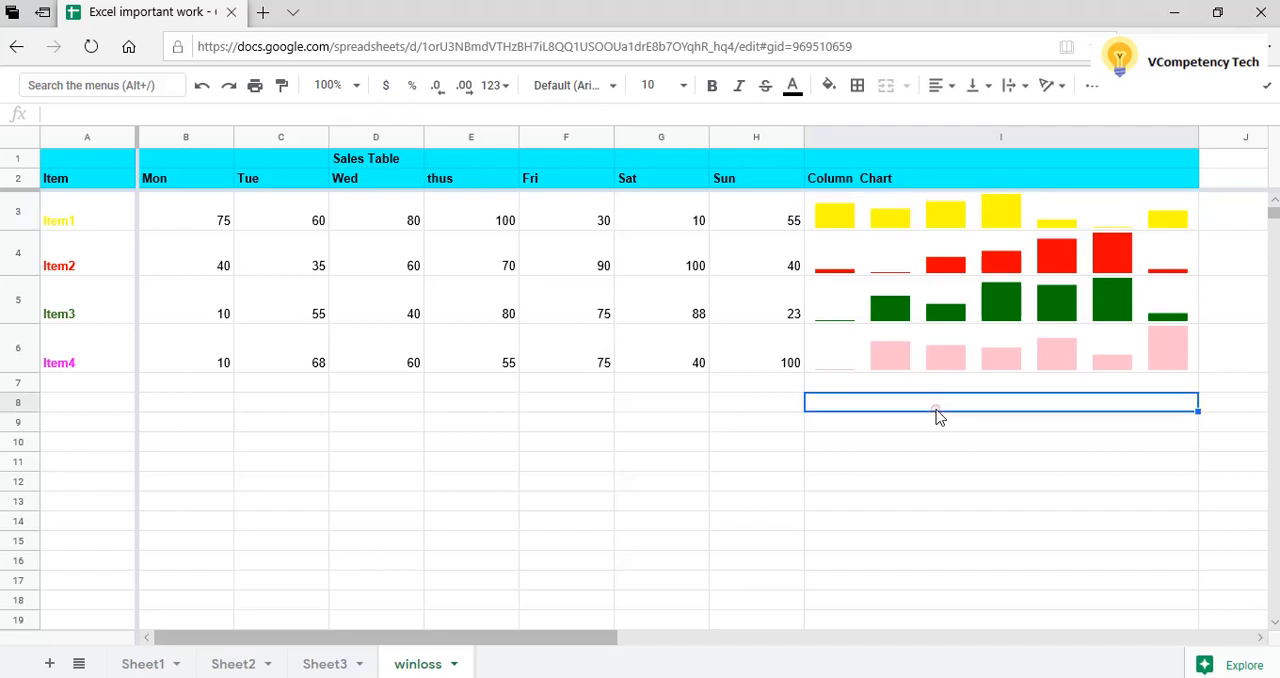
pyautogui.click(950, 225)
pyautogui.press('Down')
pyautogui.press('Down')
pyautogui.press('Down')
pyautogui.press('Down')
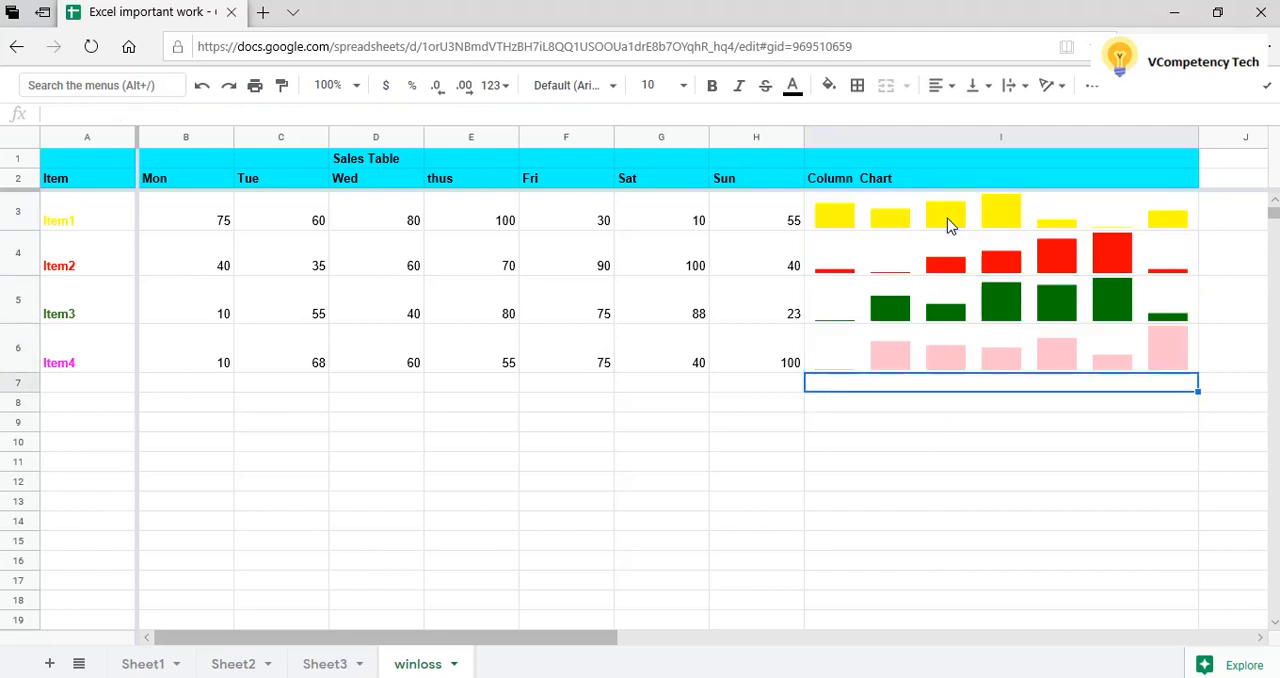
pyautogui.press('Up')
pyautogui.press('Up')
pyautogui.press('Up')
pyautogui.press('Up')
pyautogui.press('Up')
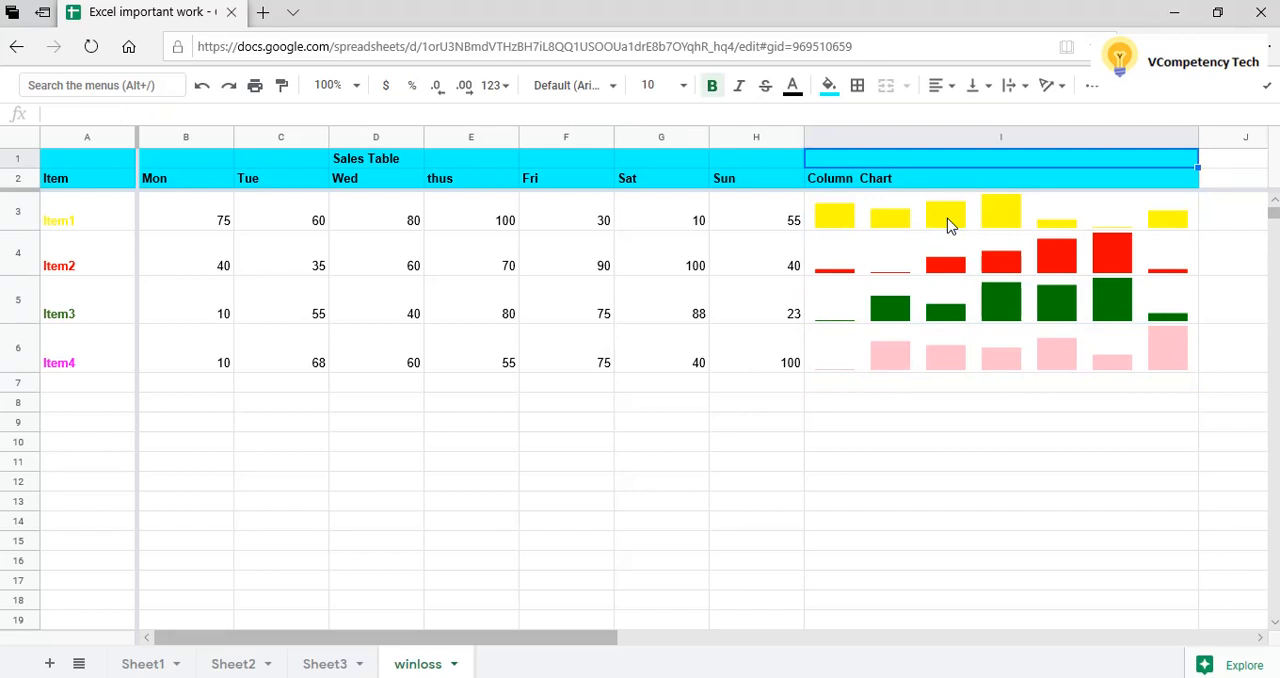
# Go over the item labels in column A from Item1 downward and return to the Item header in A2.
pyautogui.press('Left')
pyautogui.press('Left')
pyautogui.press('Left')
pyautogui.press('Left')
pyautogui.press('Left')
pyautogui.press('Left')
pyautogui.press('Left')
pyautogui.press('Left')
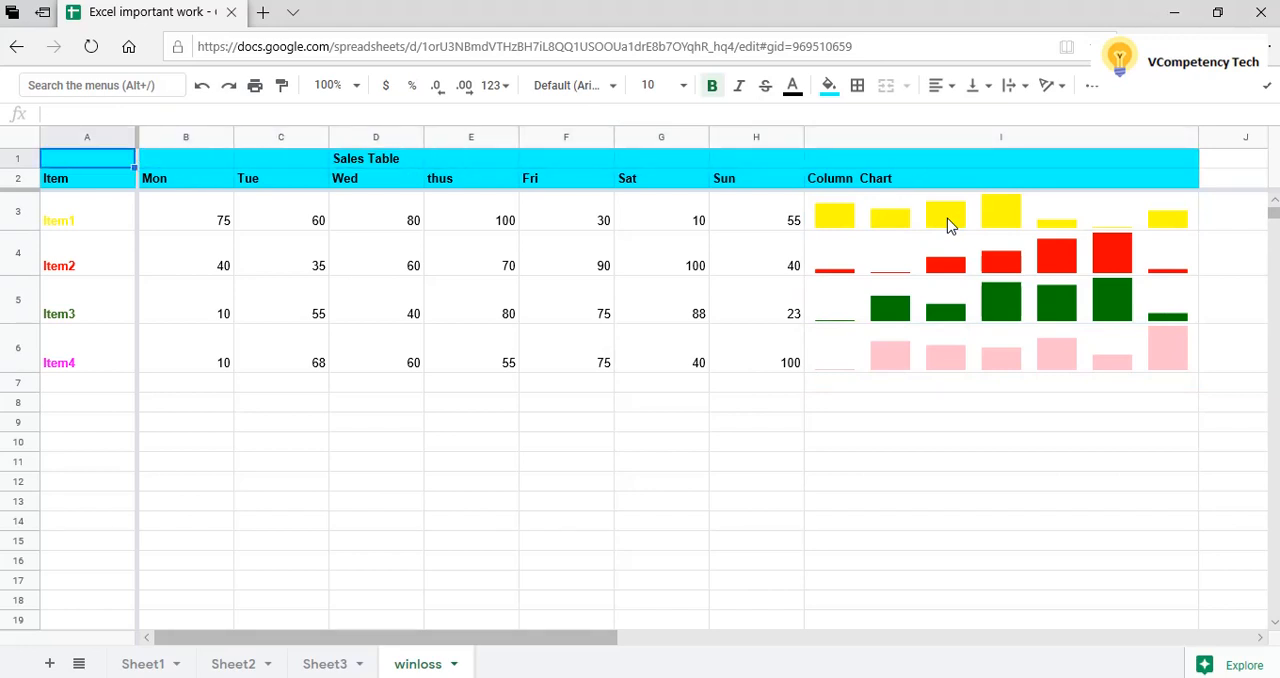
pyautogui.press('Down')
pyautogui.press('Down')
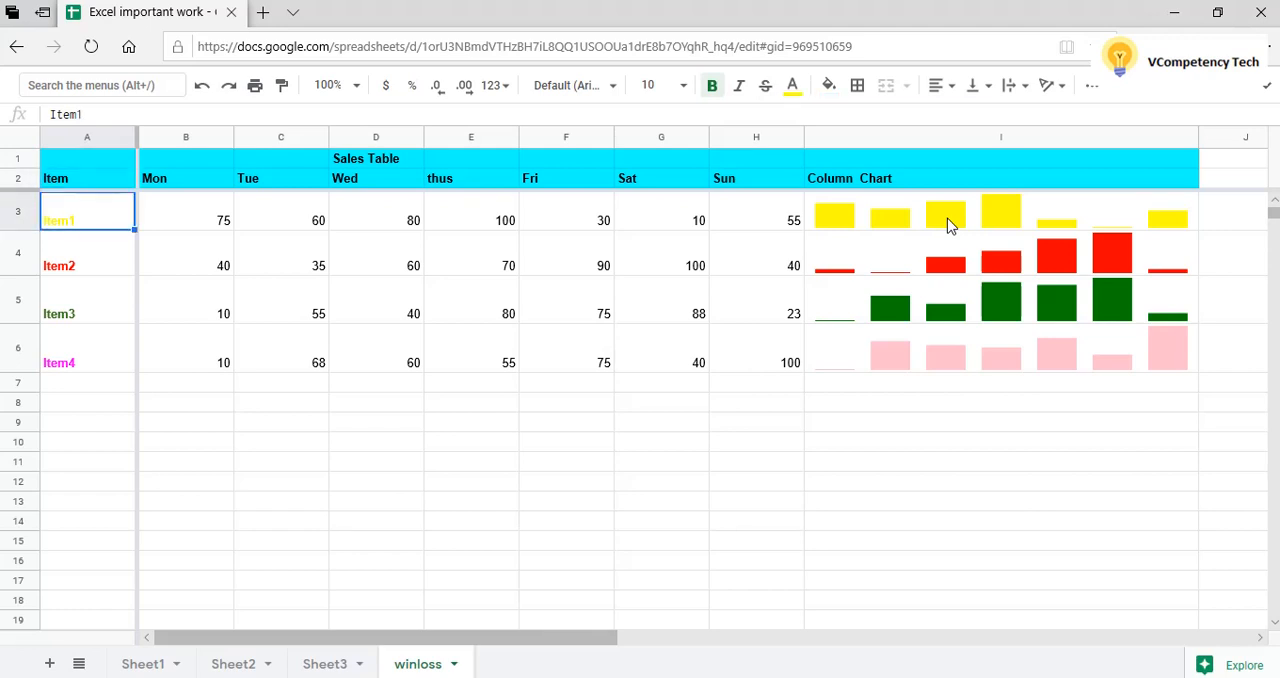
pyautogui.press('Down')
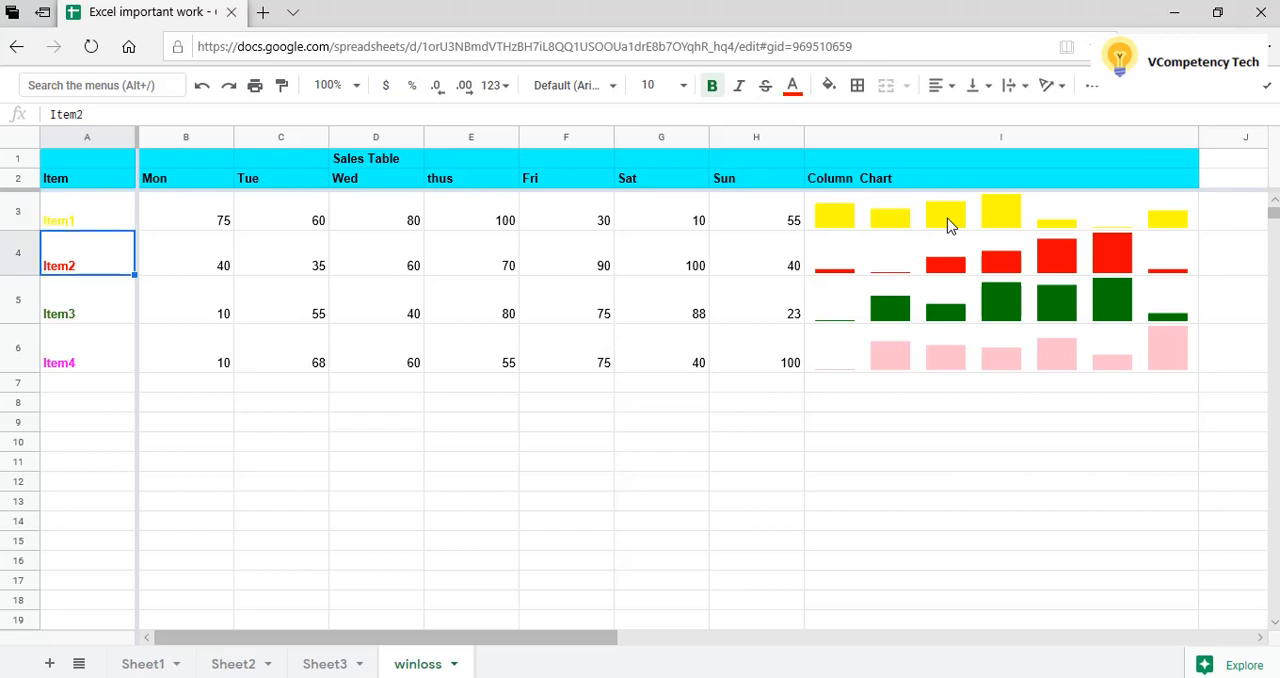
pyautogui.press('Down')
pyautogui.press('Down')
pyautogui.press('Up')
pyautogui.press('Up')
pyautogui.press('Up')
pyautogui.press('Up')
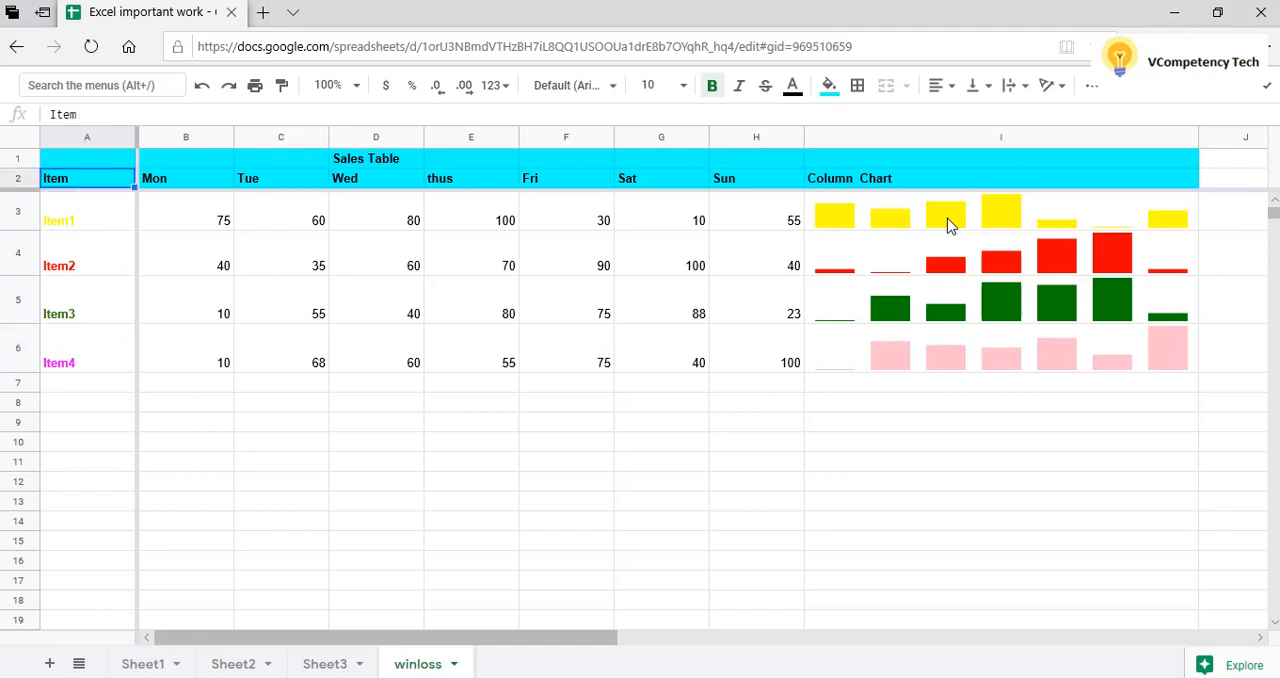